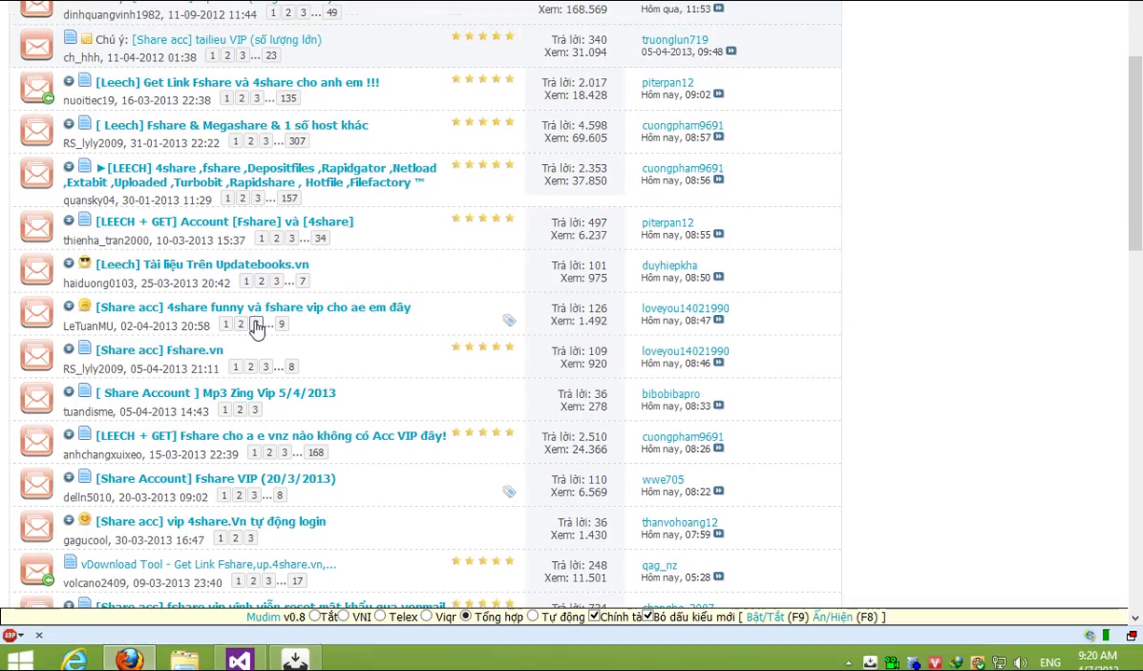
scroll(301, 314, "up", 3)
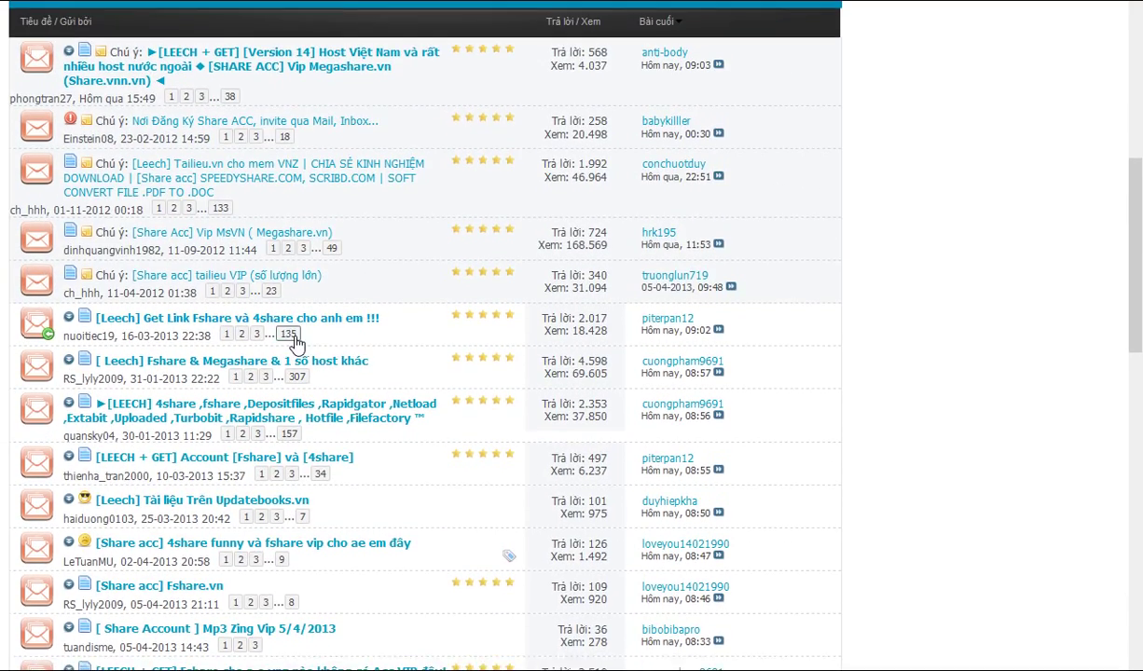
Open page 135 of the Get Link Fshare và 4share thread and restore down Firefox.
left_click(295, 335)
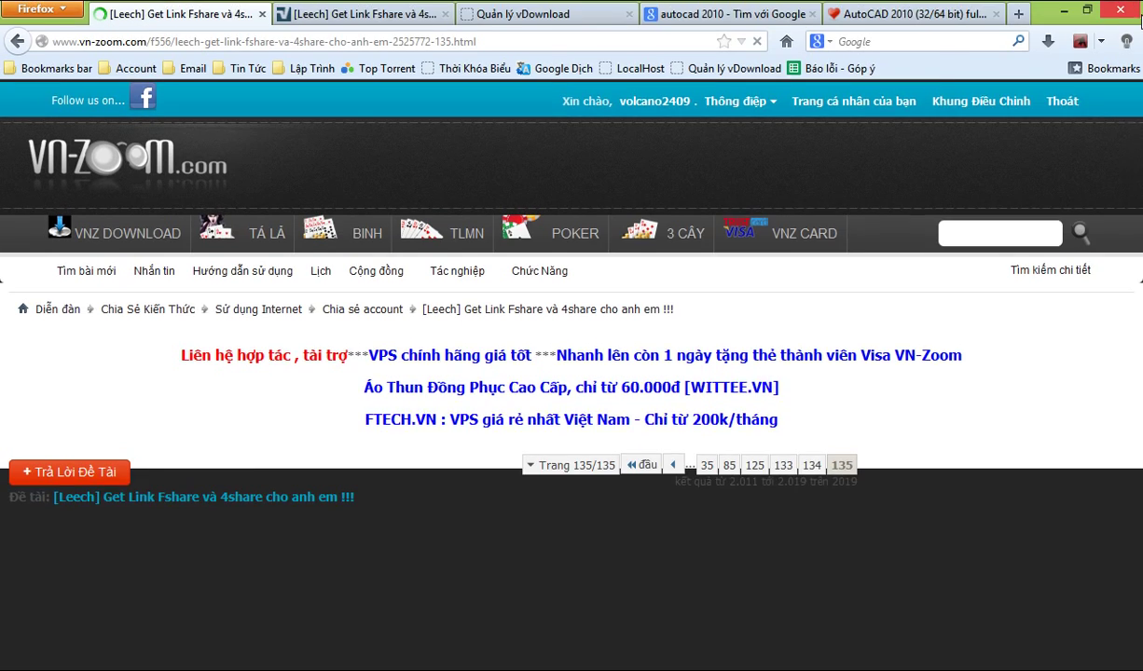
left_click(1086, 10)
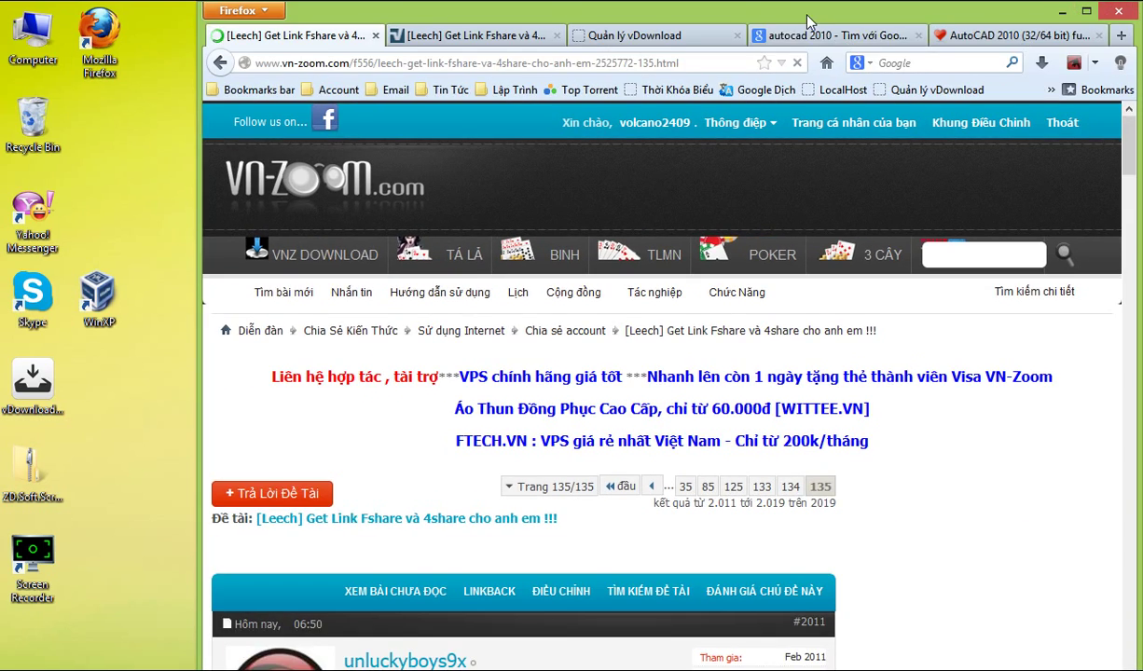
Copy the XungBaGiangHo.exe 4share link from the forum post.
left_click_drag(808, 20, 1026, 123)
left_click_drag(401, 257, 247, 234)
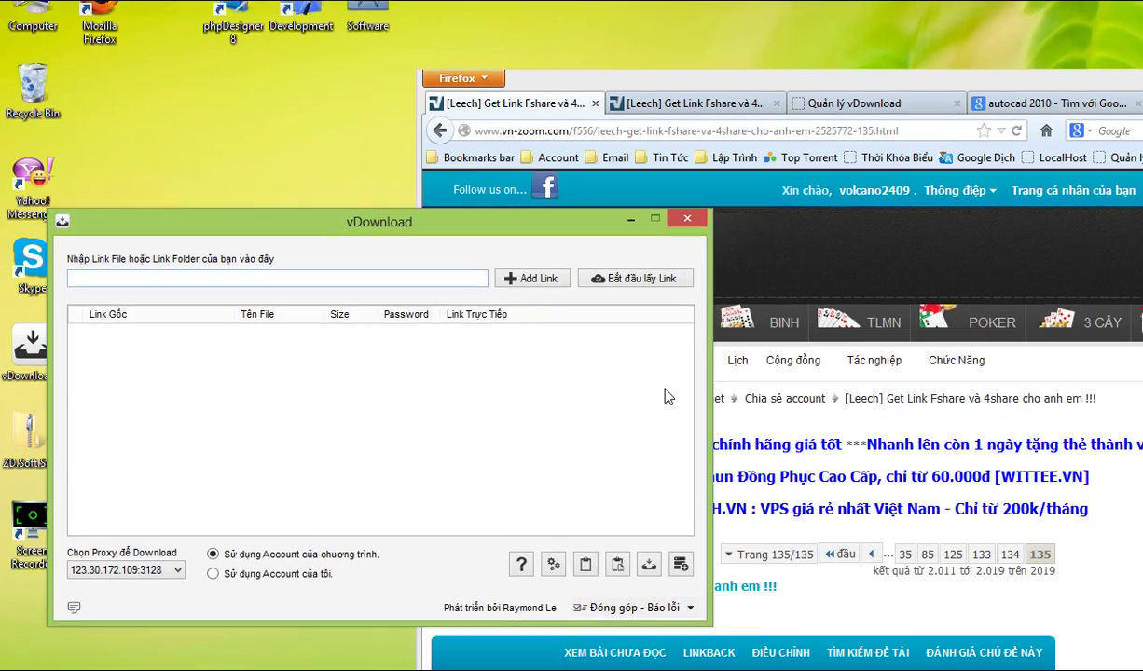
scroll(666, 395, "down", 3)
left_click(840, 338)
scroll(839, 337, "down", 10)
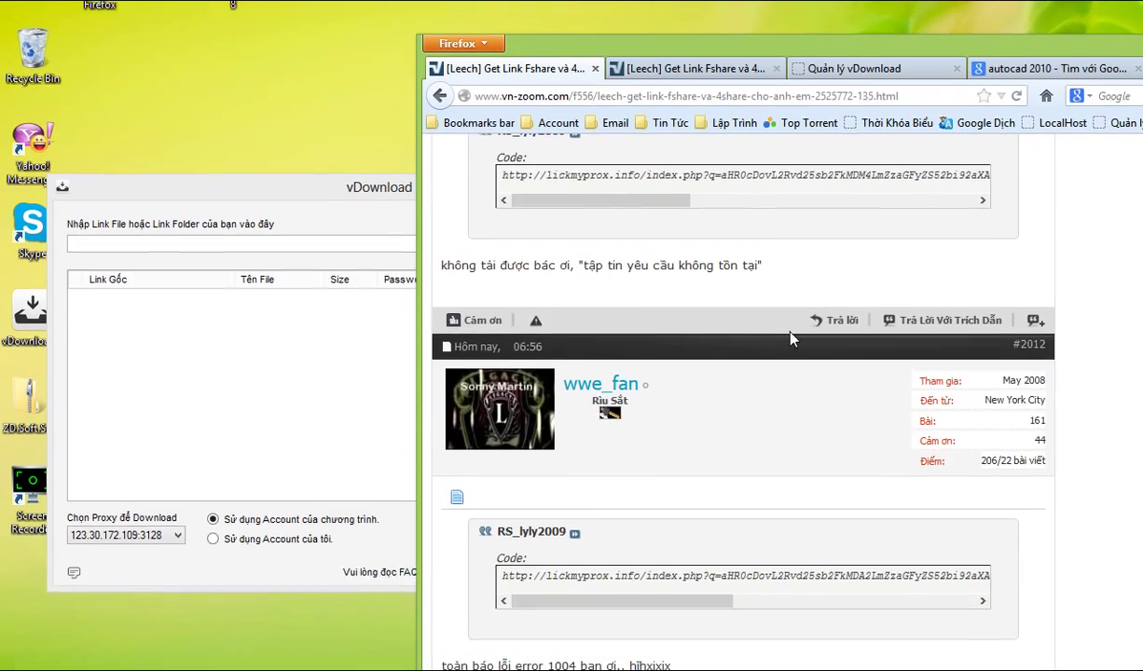
scroll(799, 356, "up", 3)
scroll(803, 349, "down", 5)
scroll(803, 349, "down", 5)
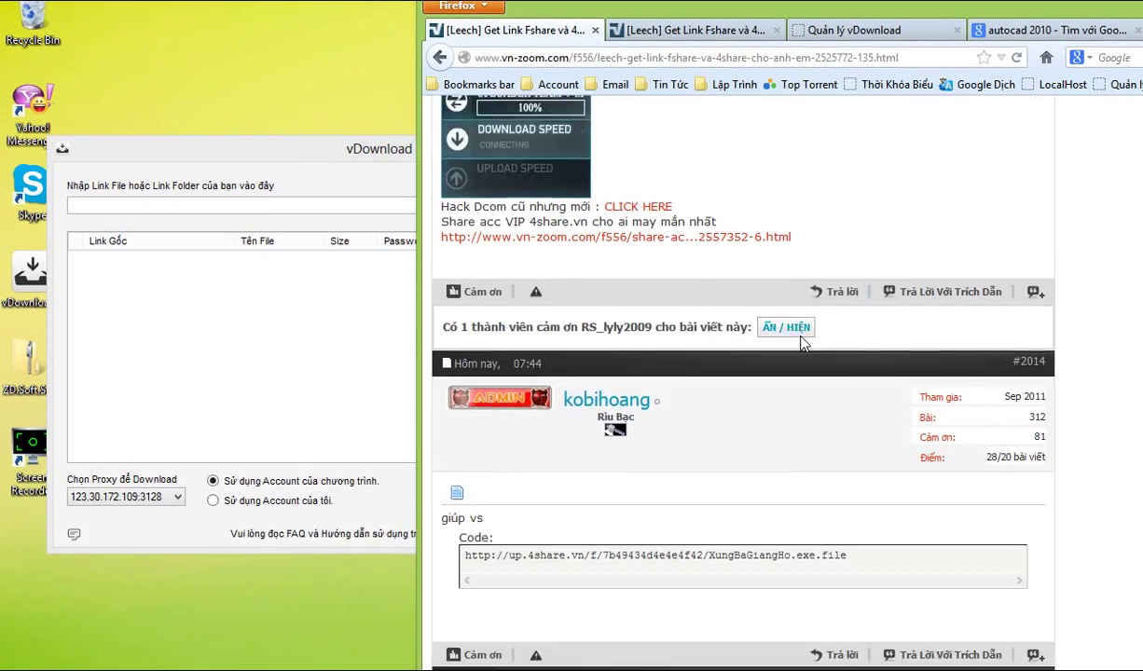
scroll(803, 345, "down", 5)
scroll(783, 343, "up", 2)
scroll(781, 343, "up", 3)
left_click_drag(440, 327, 919, 437)
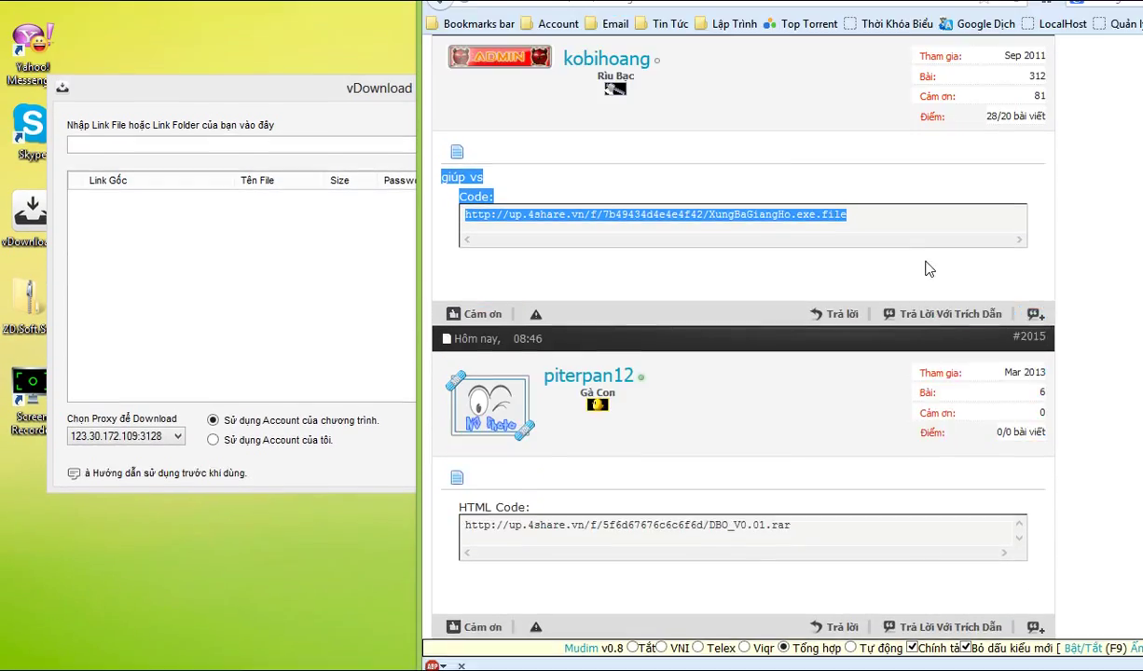
left_click(817, 329)
left_click_drag(898, 341, 468, 334)
right_click(485, 332)
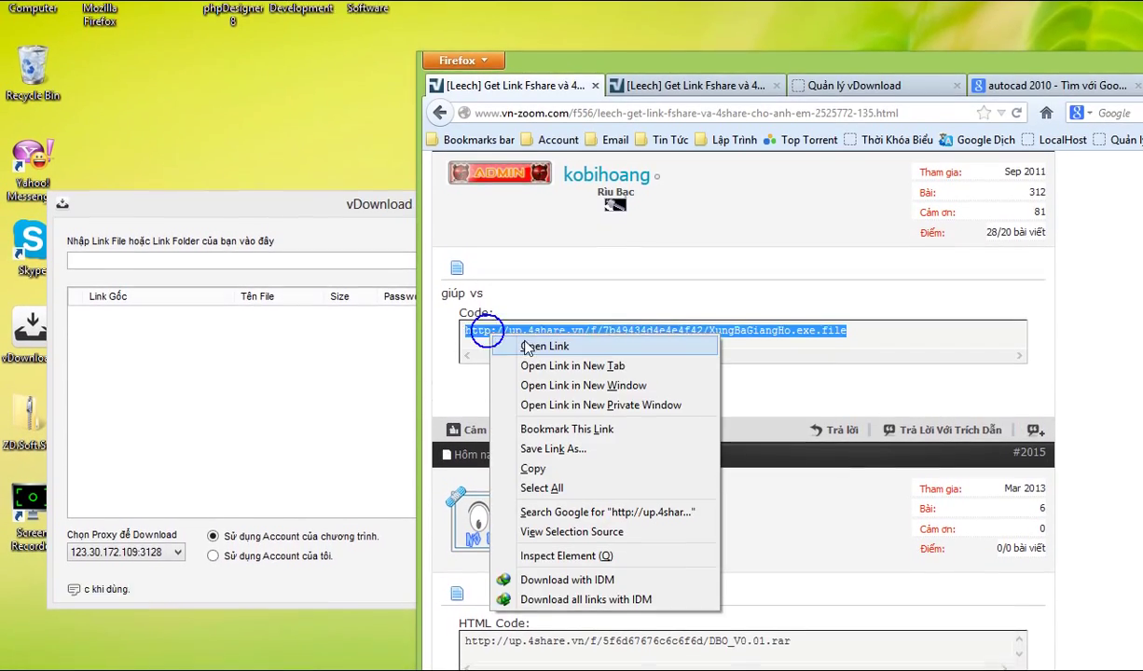
left_click(562, 486)
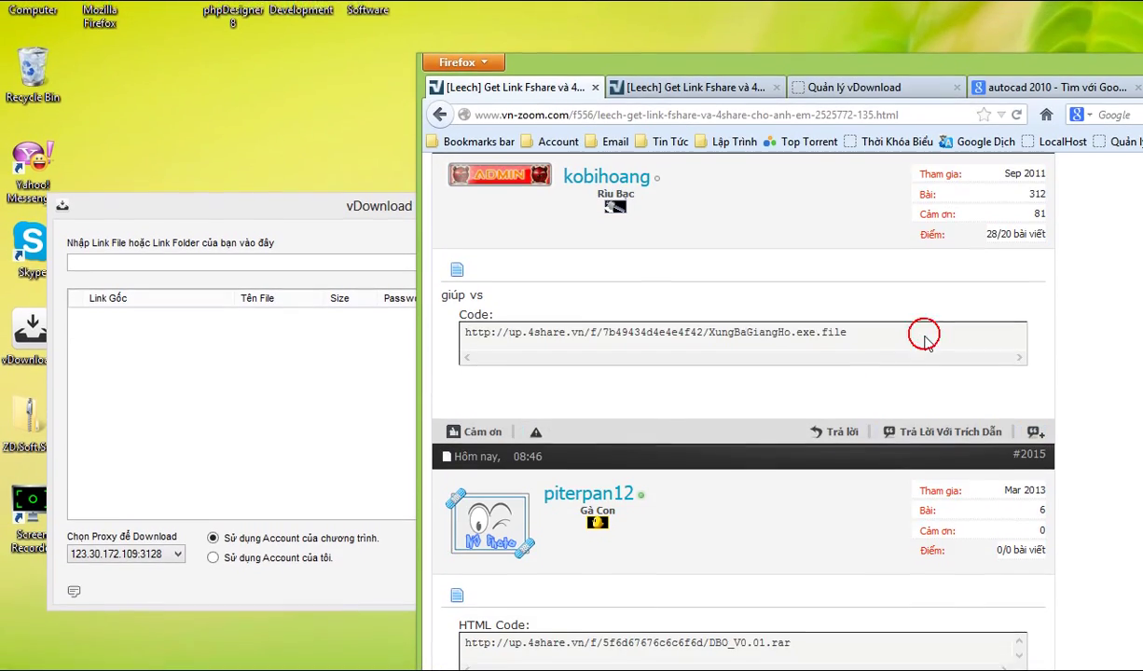
left_click_drag(924, 332, 451, 343)
right_click(510, 329)
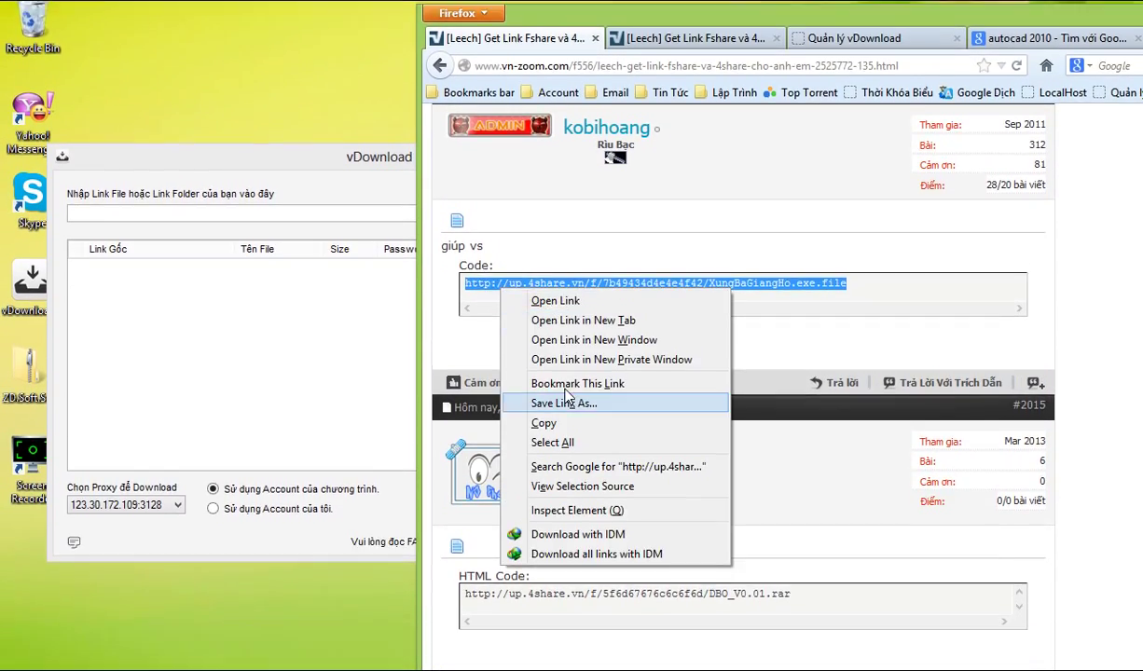
left_click(568, 461)
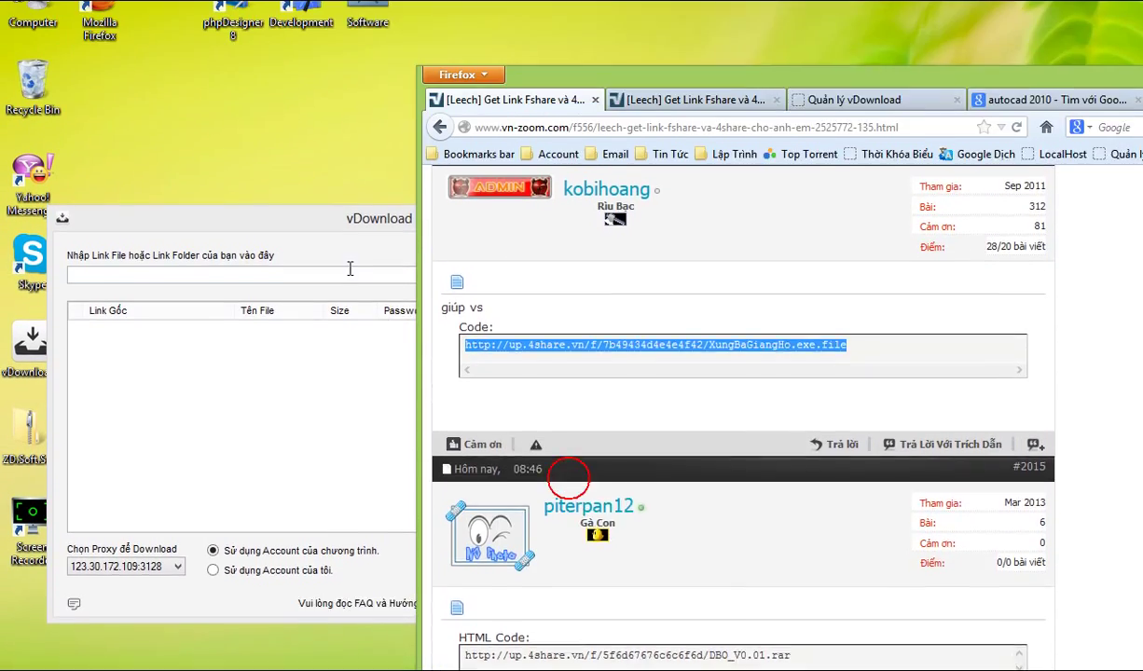
Paste the 4share link into vDownload's link box and add it to the list.
left_click(345, 308)
right_click(345, 308)
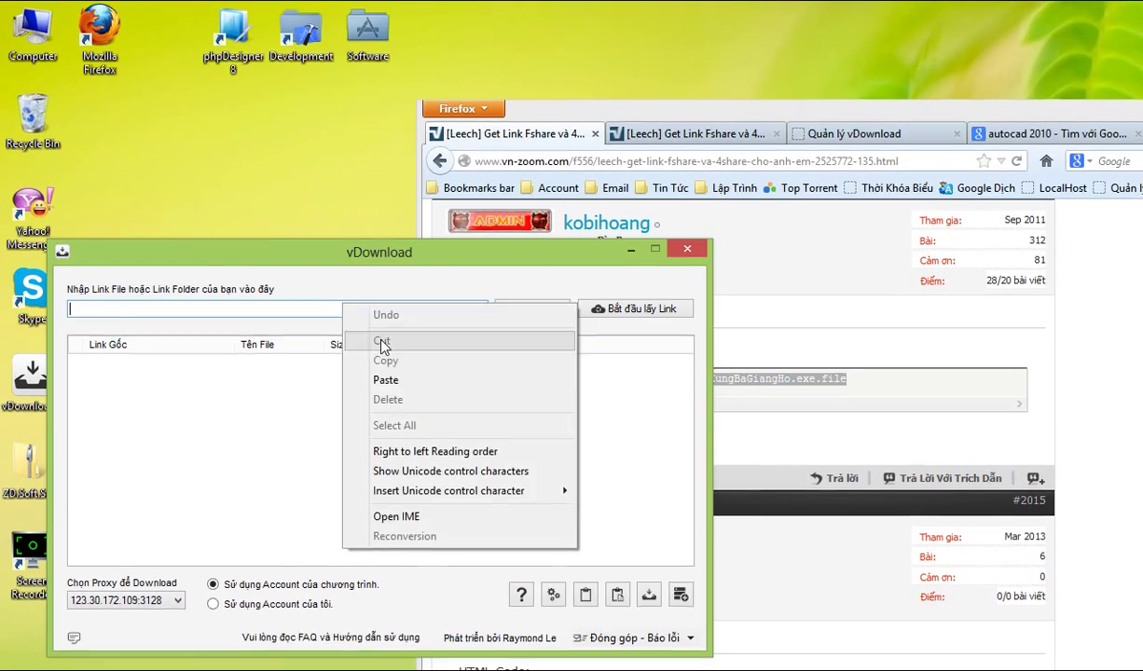
left_click(354, 381)
left_click(520, 315)
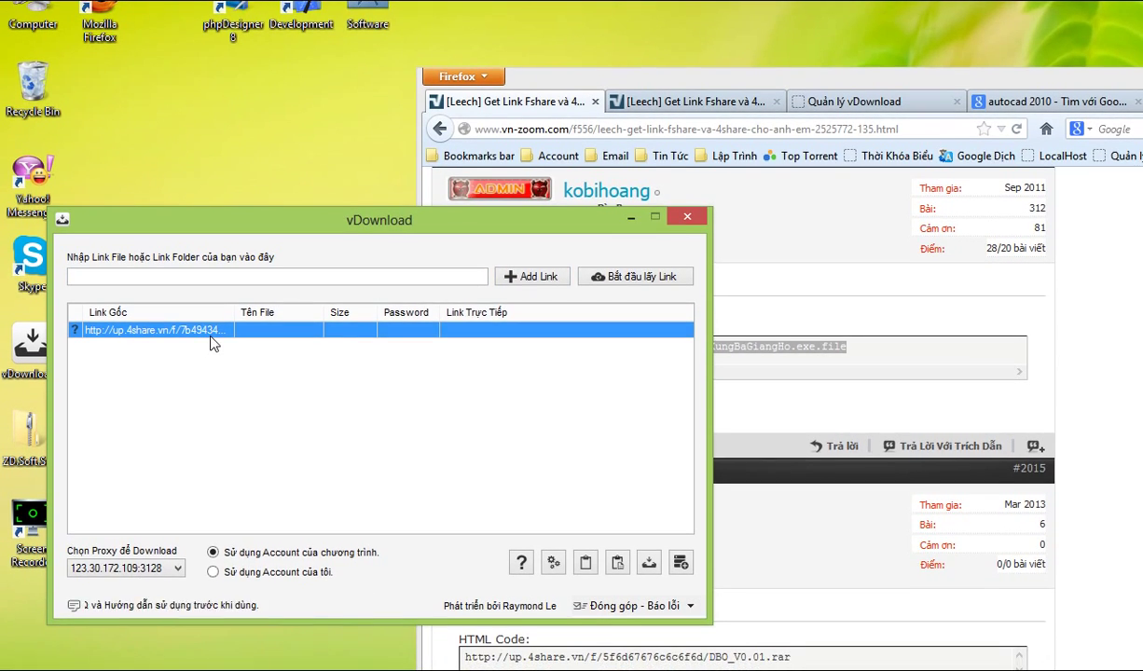
Recopy the 4share link and delete its row from vDownload's list.
left_click(752, 370)
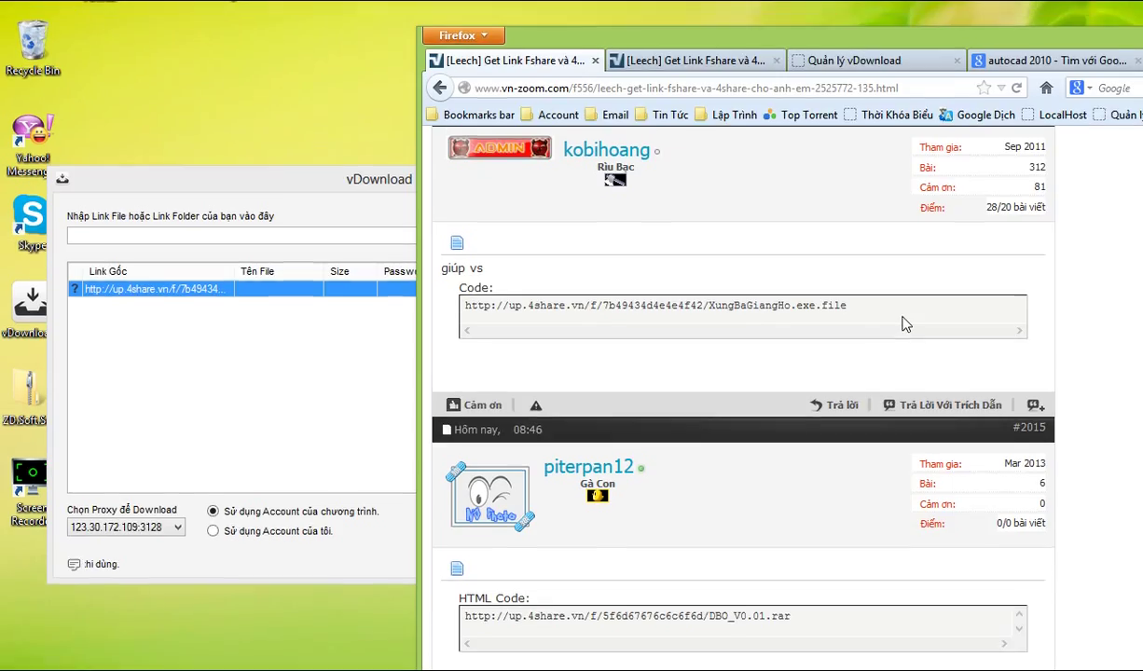
left_click_drag(904, 324, 476, 343)
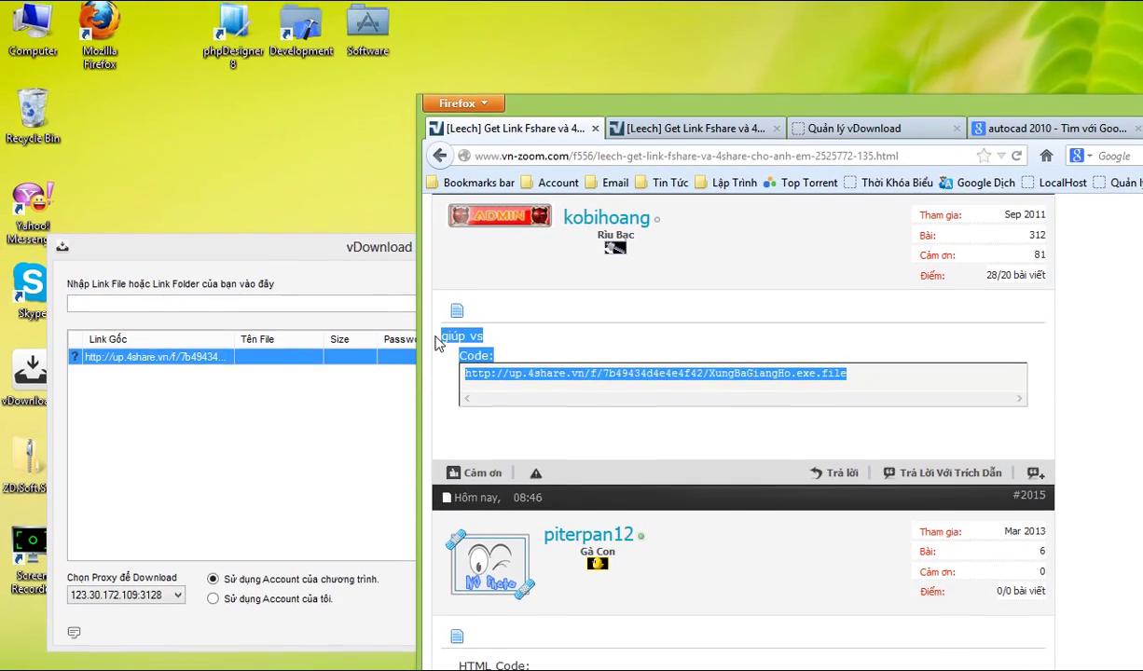
right_click(475, 343)
left_click(517, 333)
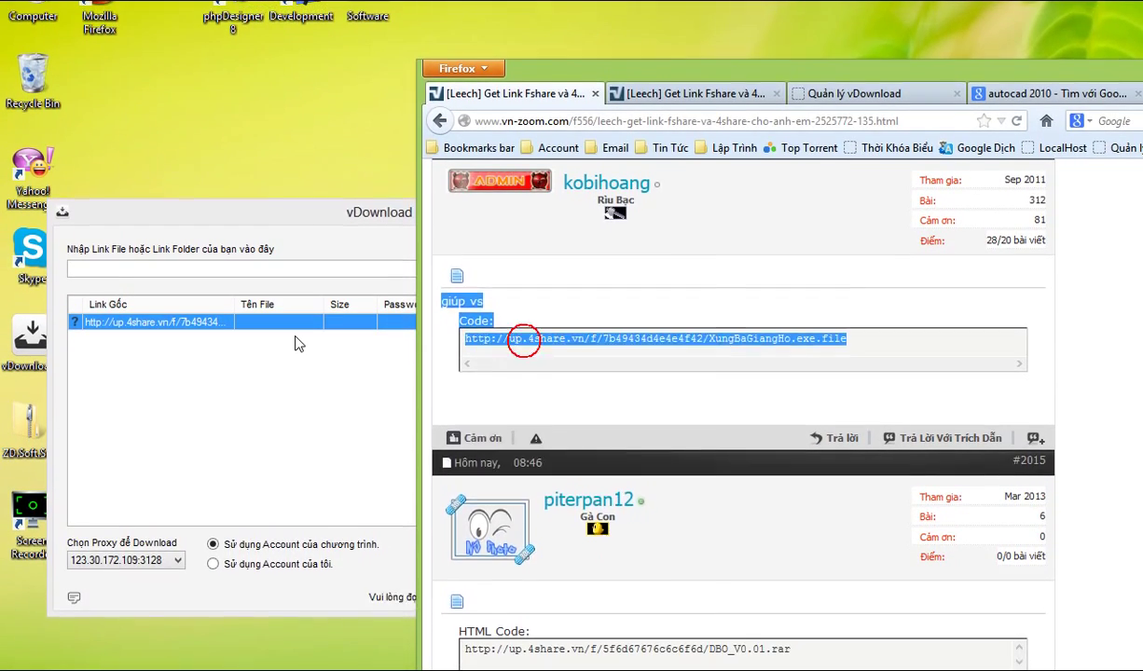
left_click(296, 343)
left_click(314, 332)
key("Delete")
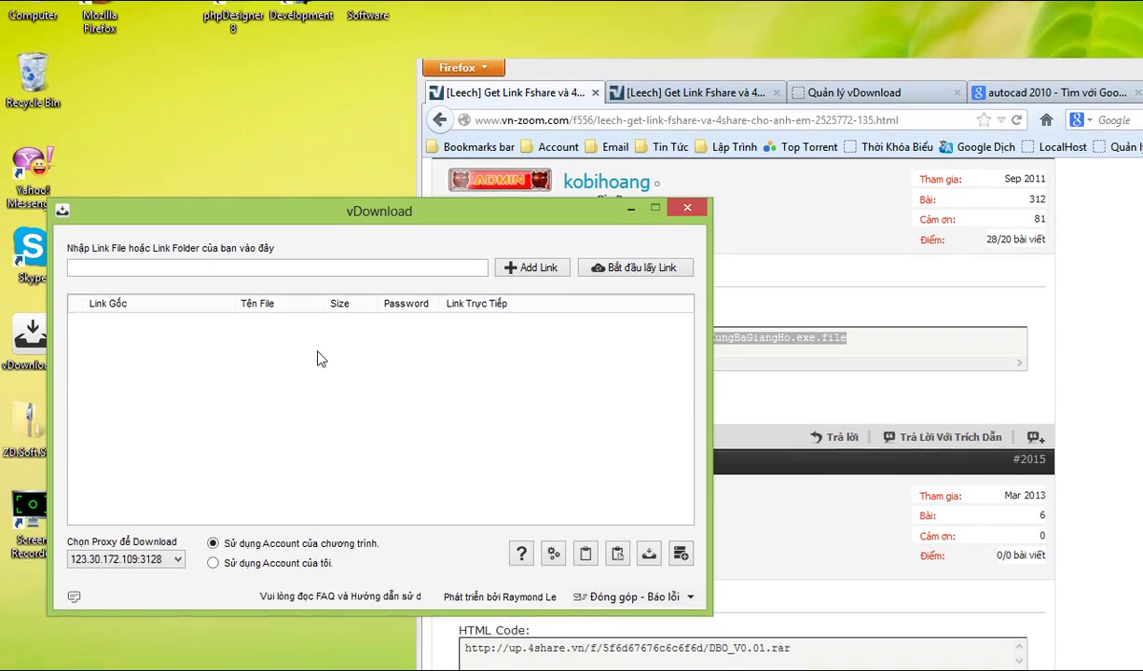
Re-paste the link with the list's Paste Link menu, delete it, then paste again.
right_click(319, 355)
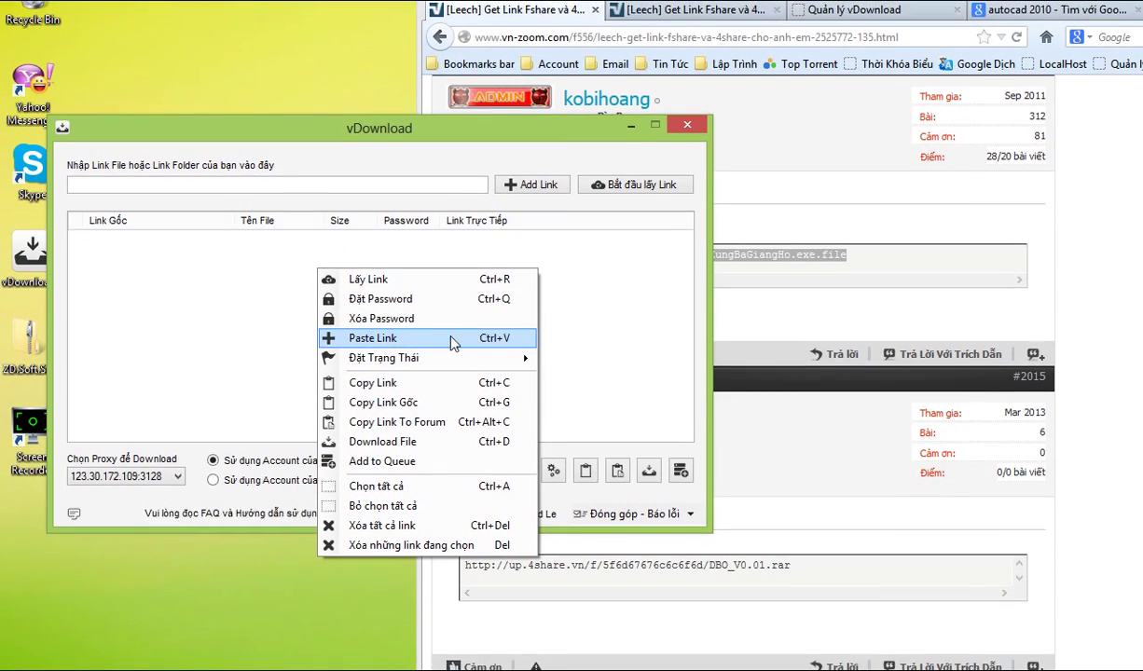
left_click(501, 342)
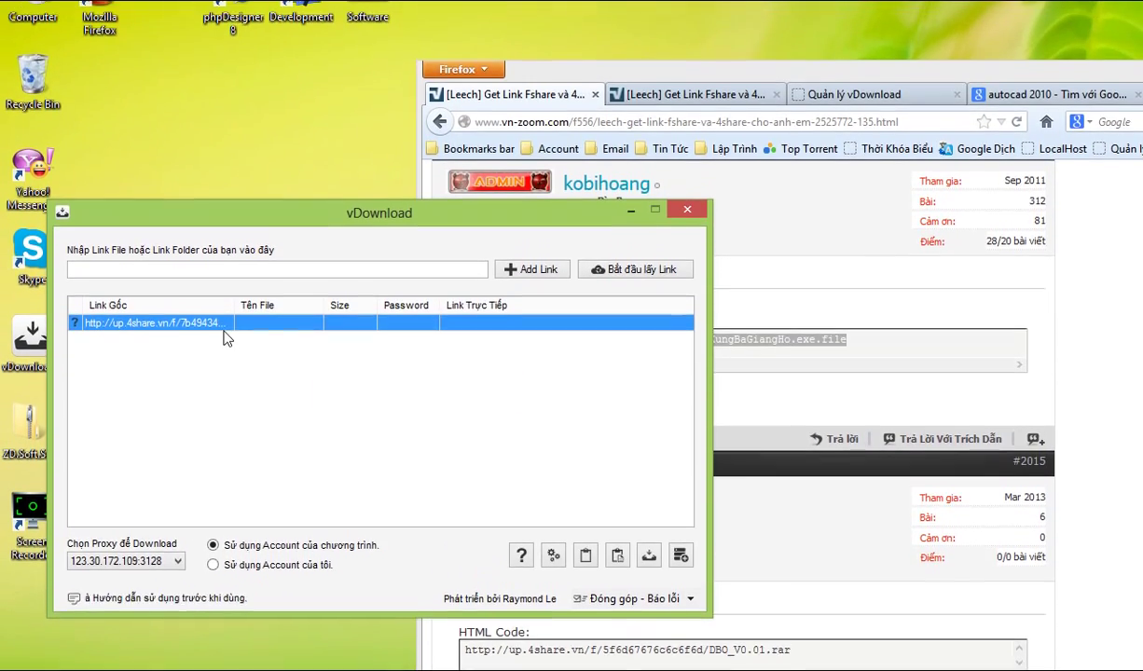
left_click(224, 339)
key("Delete")
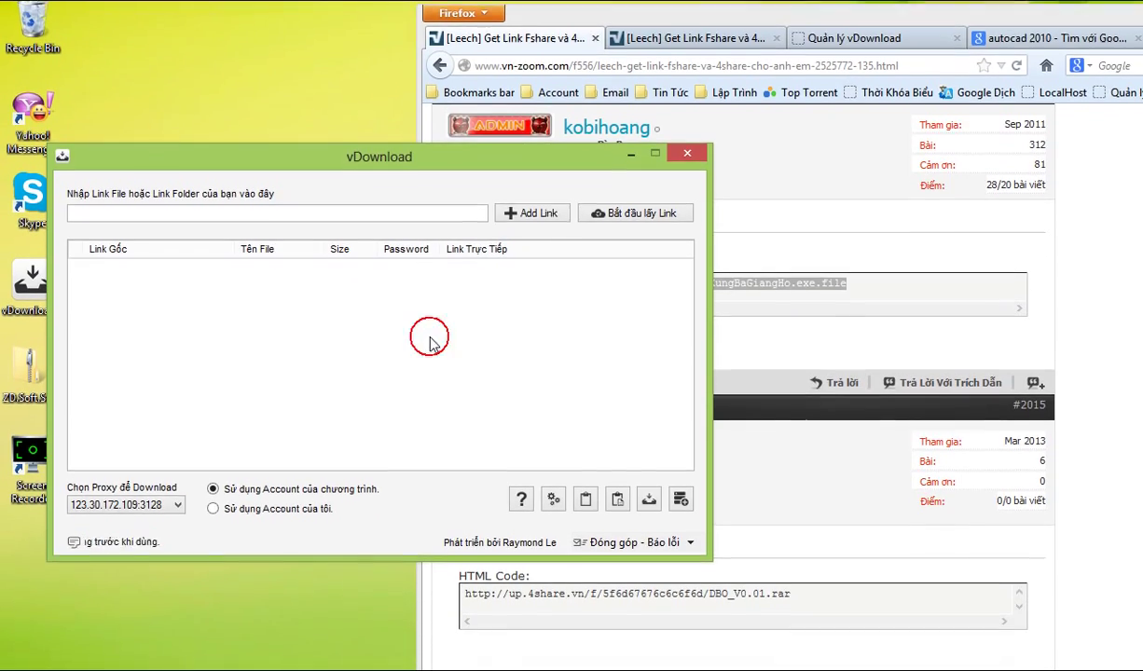
key("ctrl+v")
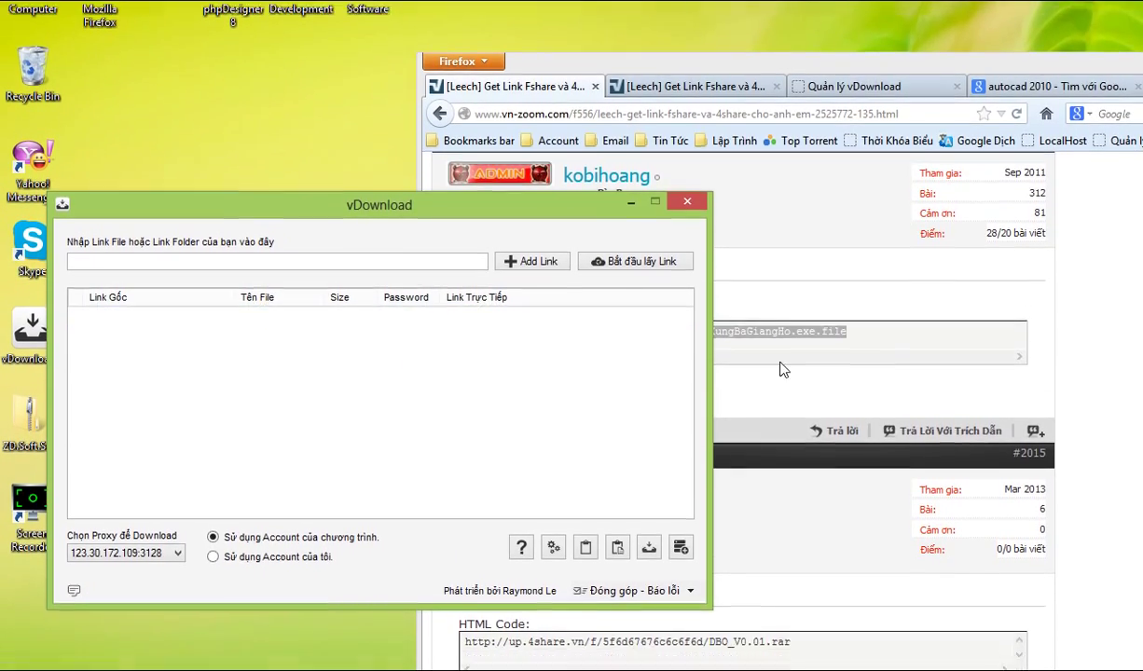
left_click(864, 350)
scroll(793, 336, "down", 4)
scroll(653, 327, "up", 4)
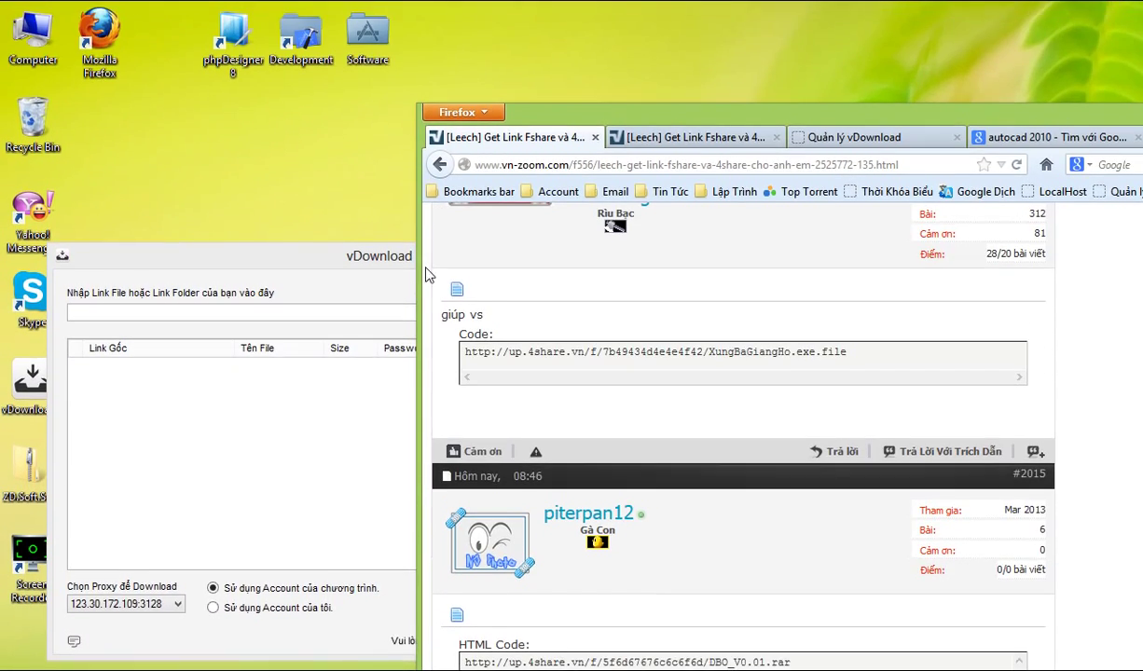
mouse_move(442, 271)
left_mouse_down()
mouse_move(563, 346)
mouse_move(912, 436)
left_mouse_up()
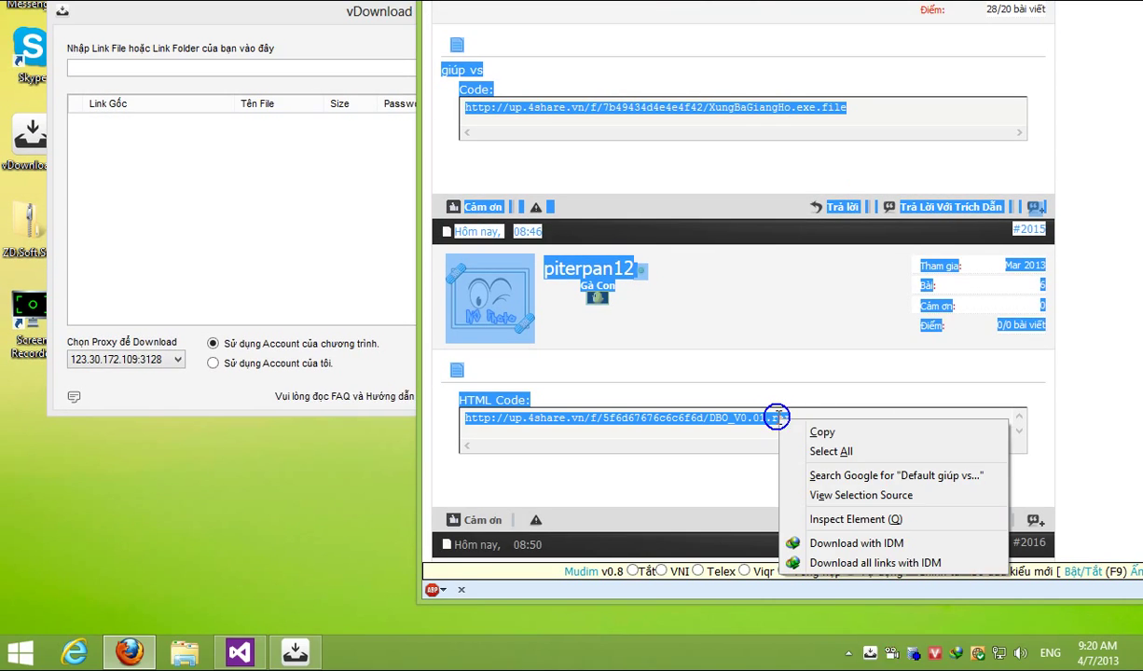
left_click(816, 437)
left_click(247, 223)
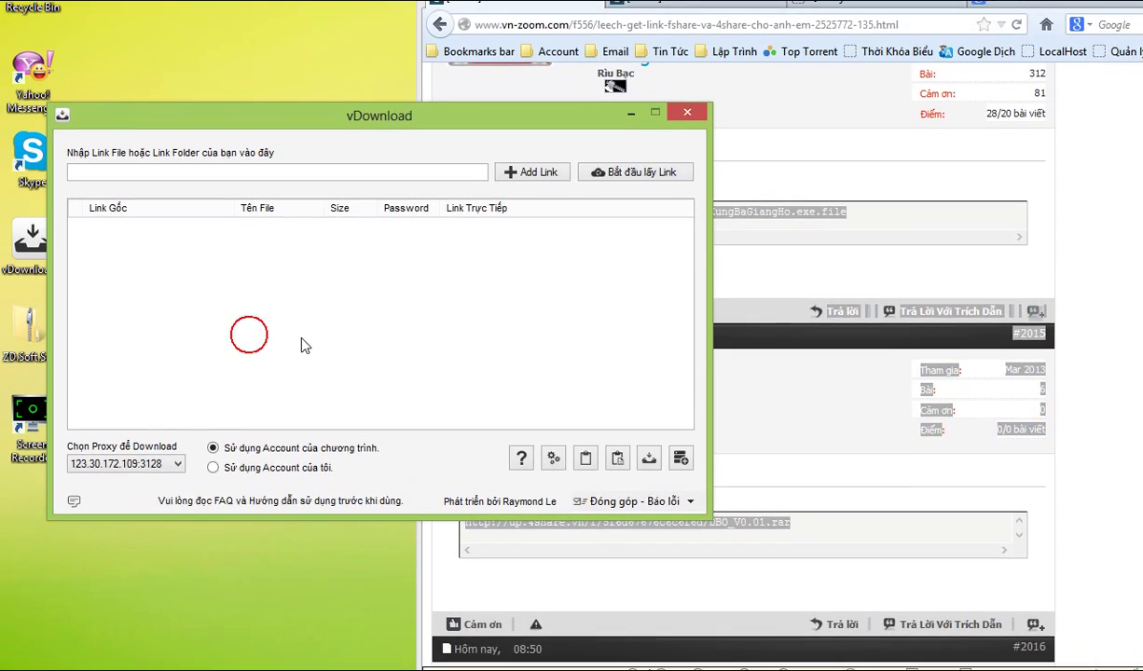
key("ctrl+v")
key("ctrl+a")
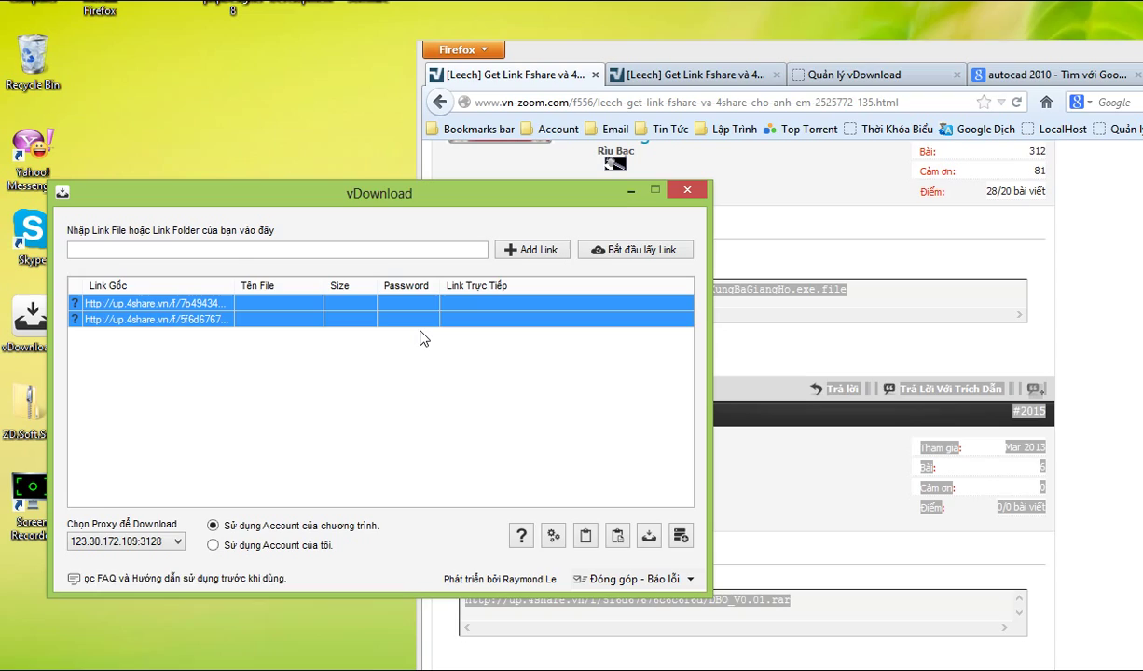
key("Delete")
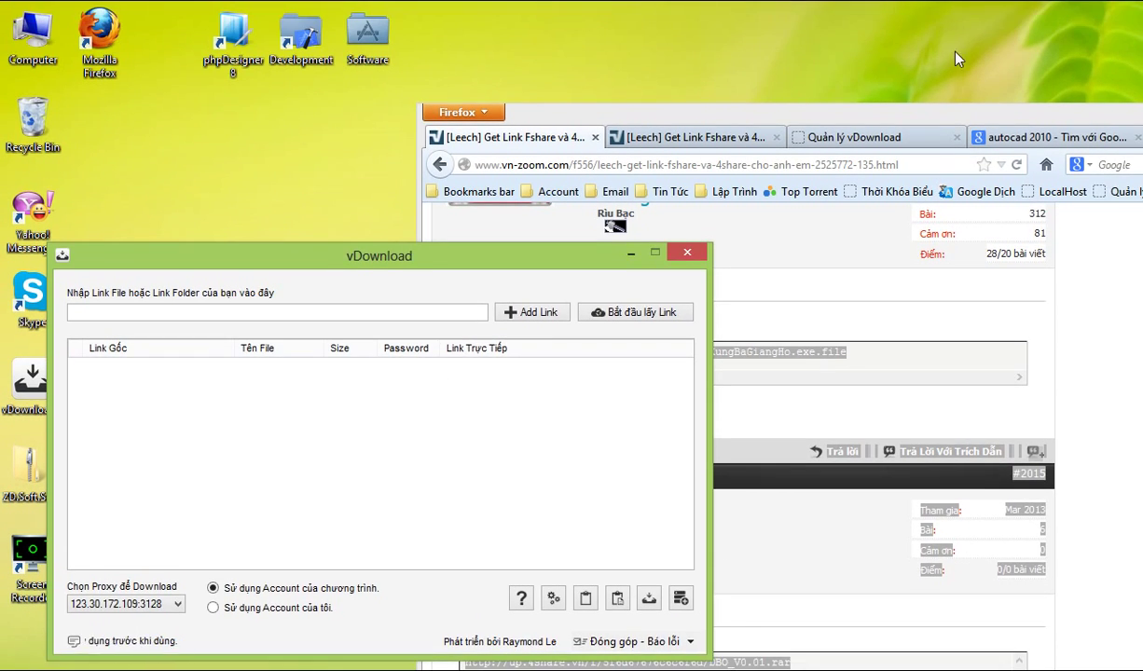
left_click(937, 129)
mouse_move(587, 345)
left_mouse_down()
mouse_move(291, 356)
mouse_move(331, 334)
left_mouse_up()
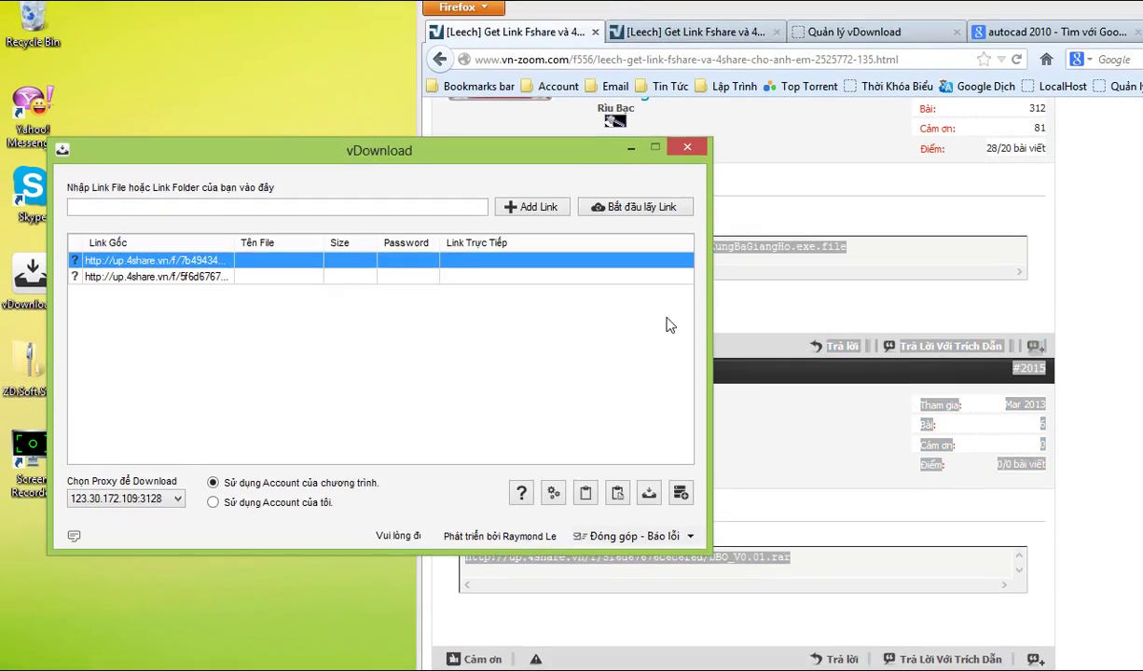
left_click(796, 334)
scroll(764, 364, "down", 5)
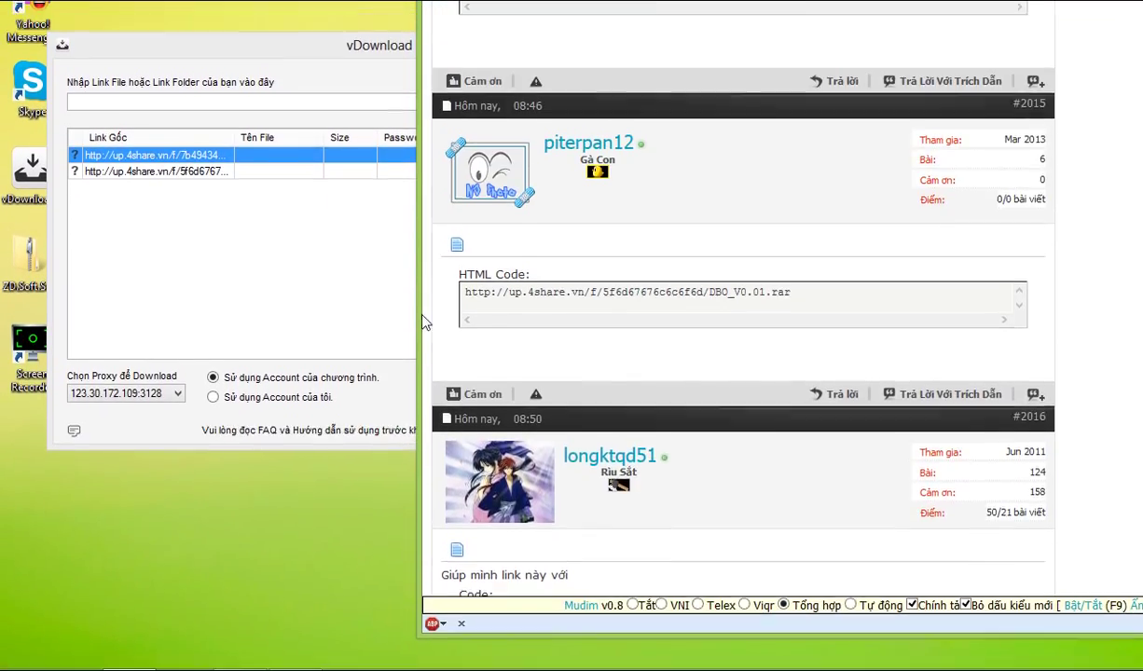
left_click(354, 320, "shift")
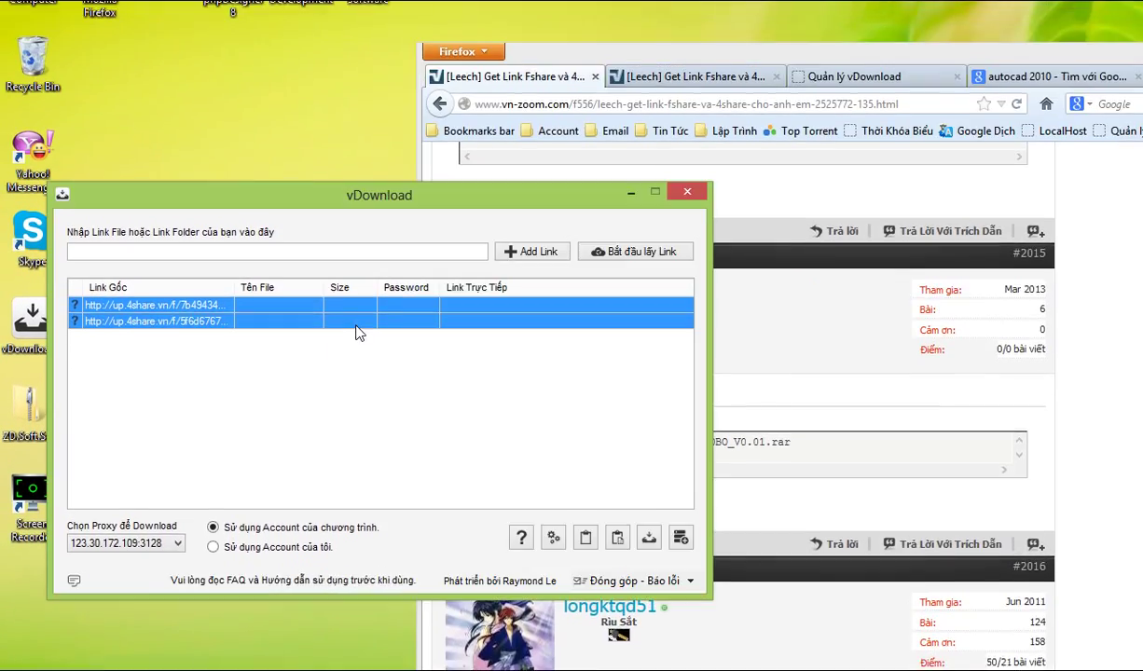
key("Delete")
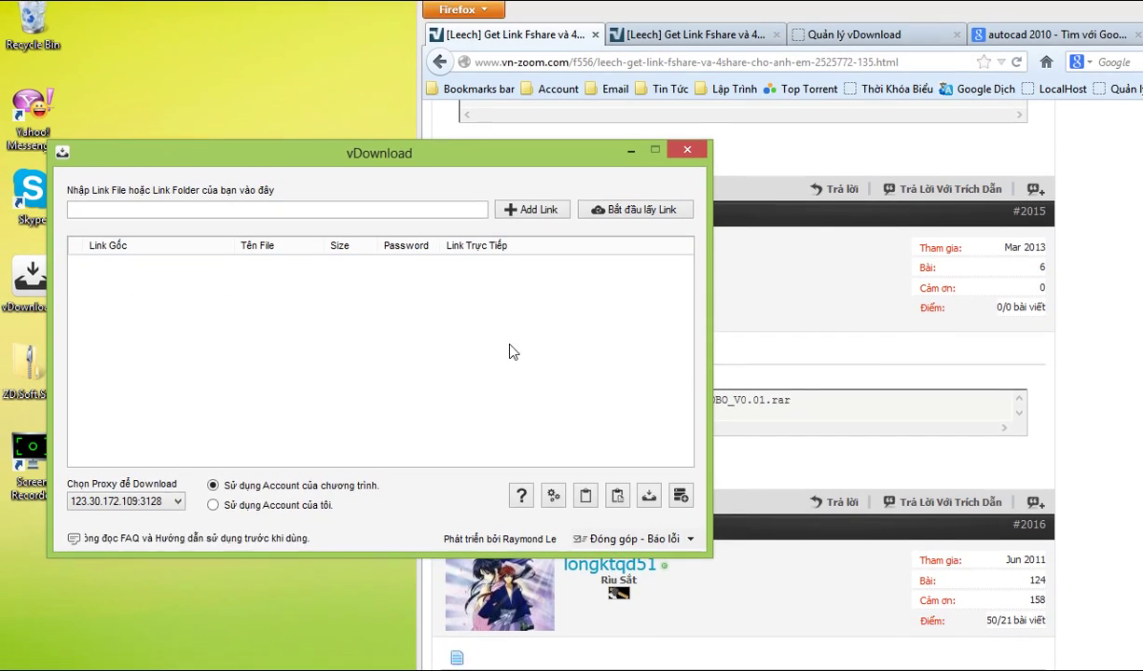
left_click(867, 329)
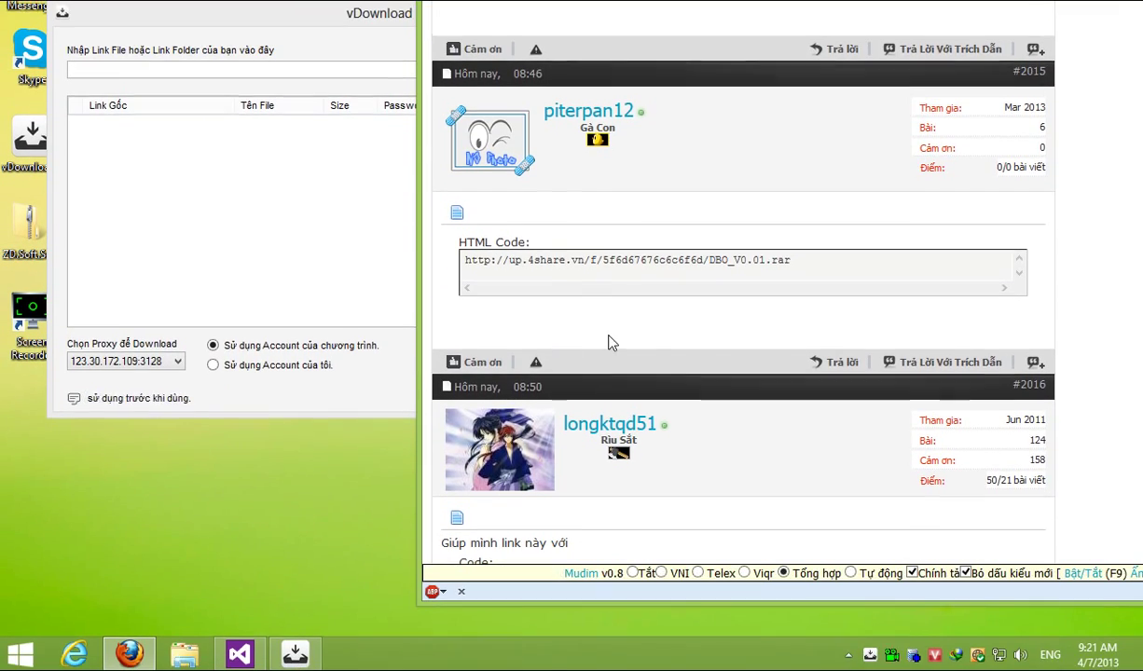
scroll(522, 403, "down", 3)
scroll(522, 404, "down", 1)
Launch Notepad from Run, write the shortened QUOTE-link tip, then clear the note.
left_click(22, 651)
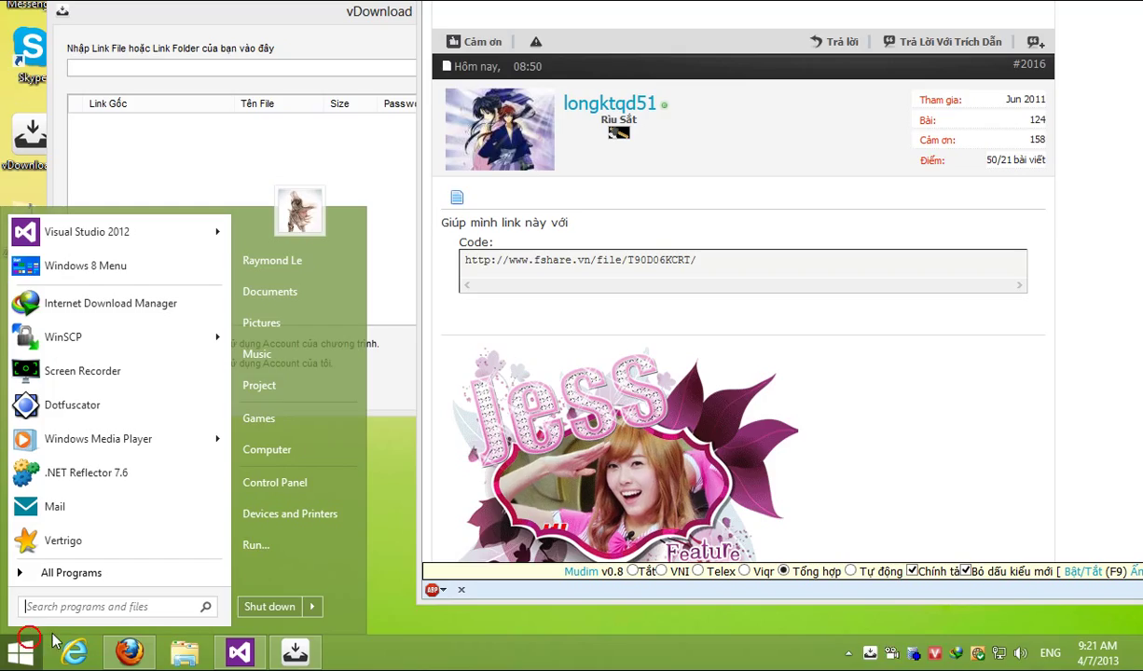
left_click(261, 541)
key("Return")
type("vDownload cũng hỗ trợ lấy link trong dạng QUOTE tức link có thể bị rút gọn lại http://asdsadsad...adsadasd nhưng vẫn lấy toàn link dc.")
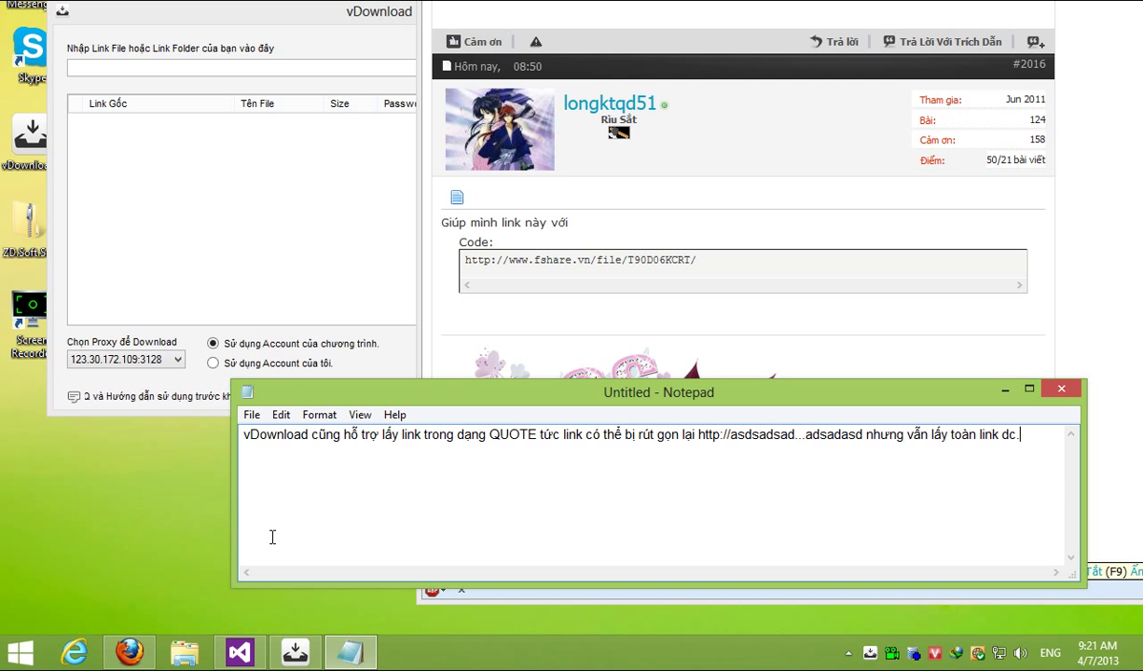
key("ctrl+a")
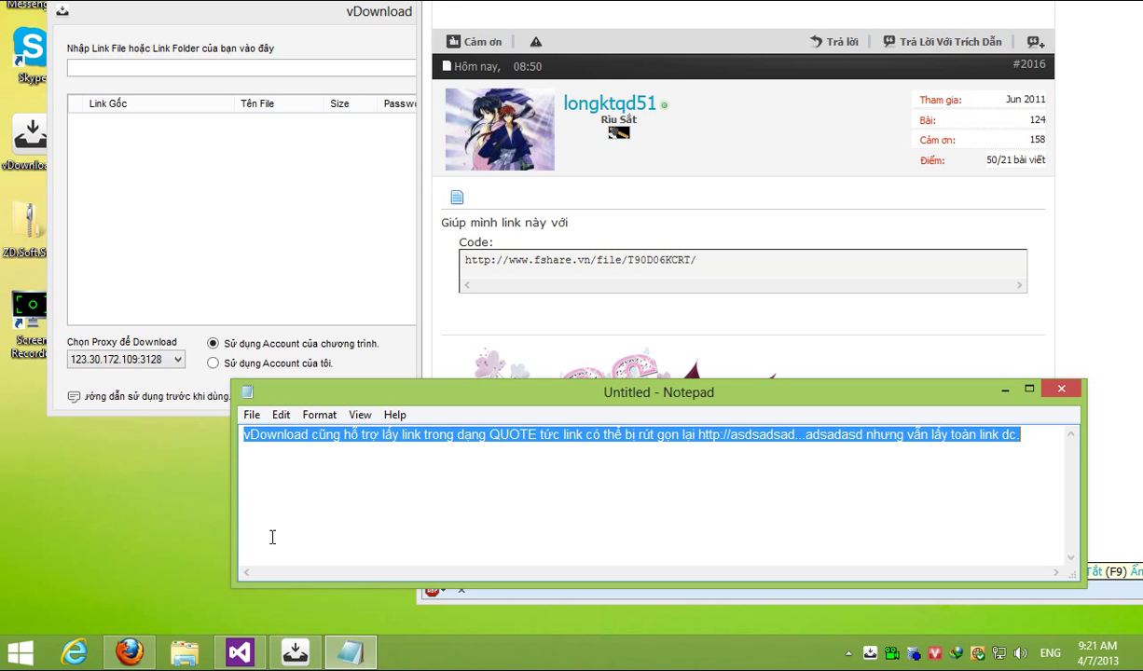
key("ctrl+x")
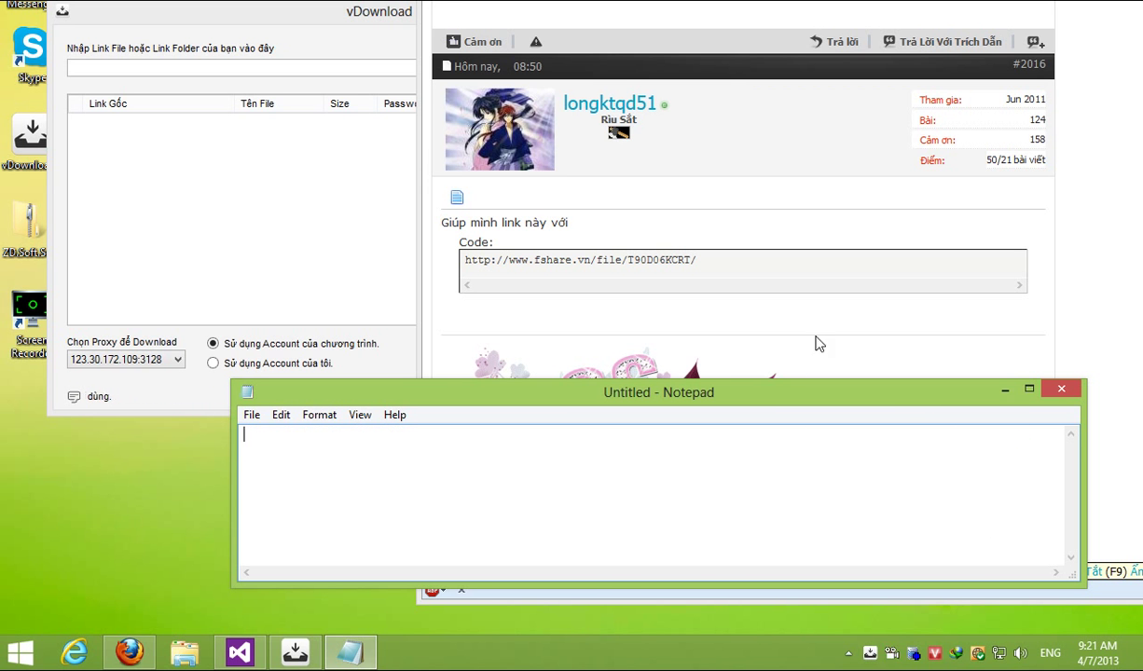
Go to page 134 of the leech thread and select all the page text.
left_click(818, 344)
scroll(791, 345, "up", 5)
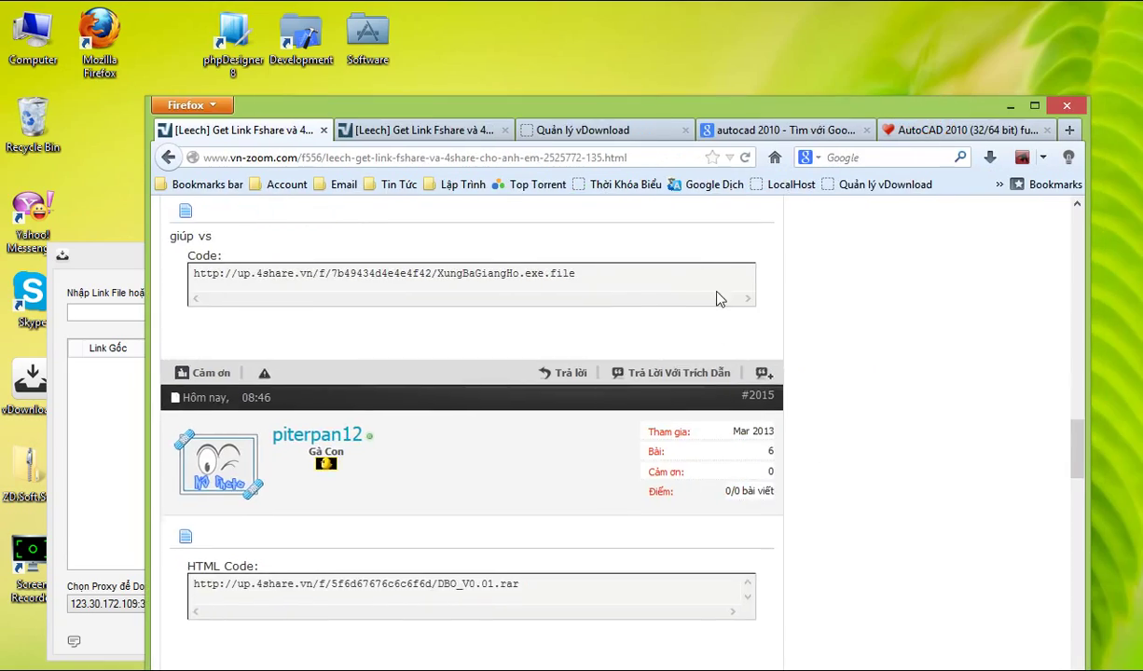
scroll(720, 295, "up", 5)
scroll(741, 349, "up", 5)
scroll(737, 352, "up", 3)
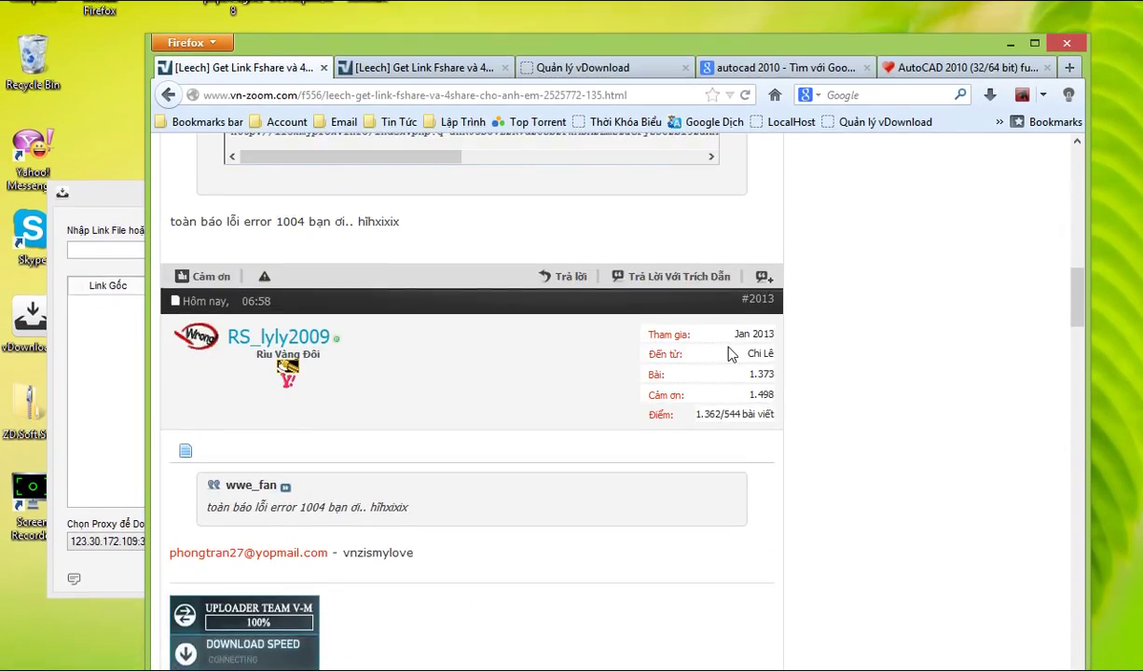
scroll(731, 355, "up", 3)
scroll(740, 350, "up", 1)
scroll(956, 342, "up", 5)
scroll(955, 359, "up", 5)
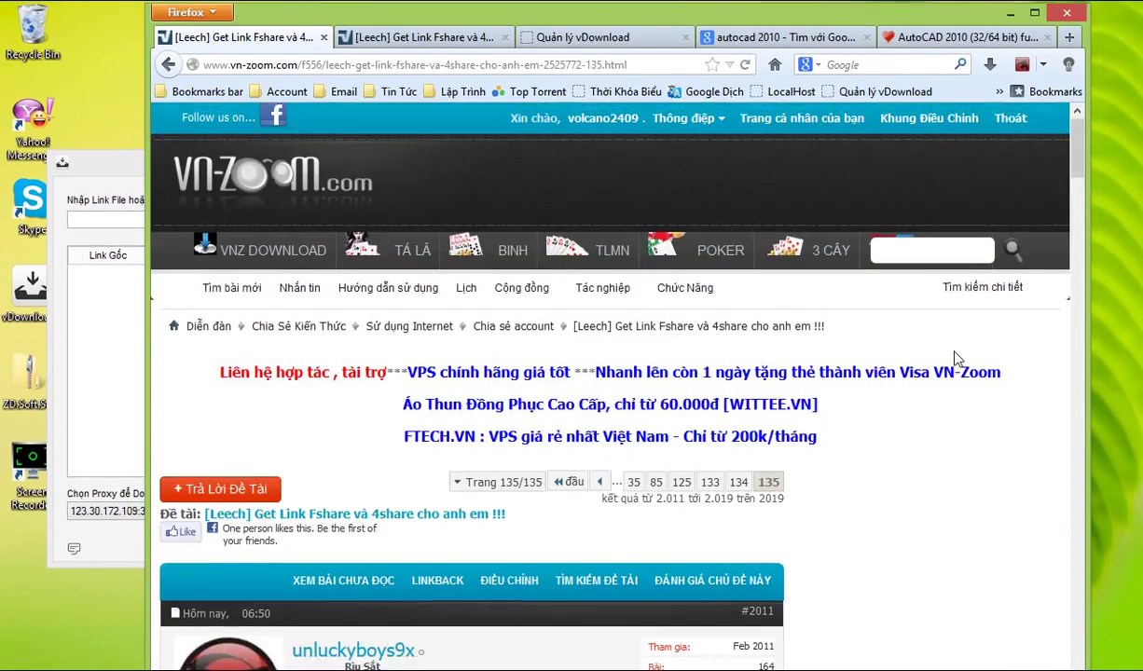
scroll(956, 359, "down", 4)
left_click(743, 411)
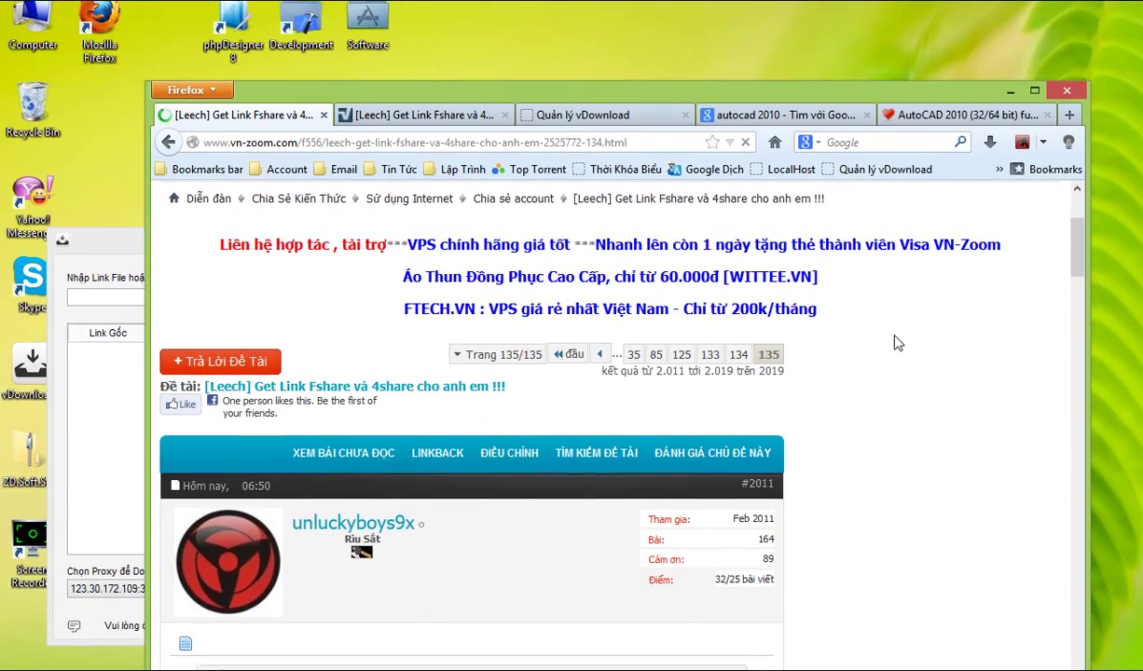
scroll(897, 345, "down", 3)
scroll(877, 343, "down", 2)
scroll(923, 331, "down", 5)
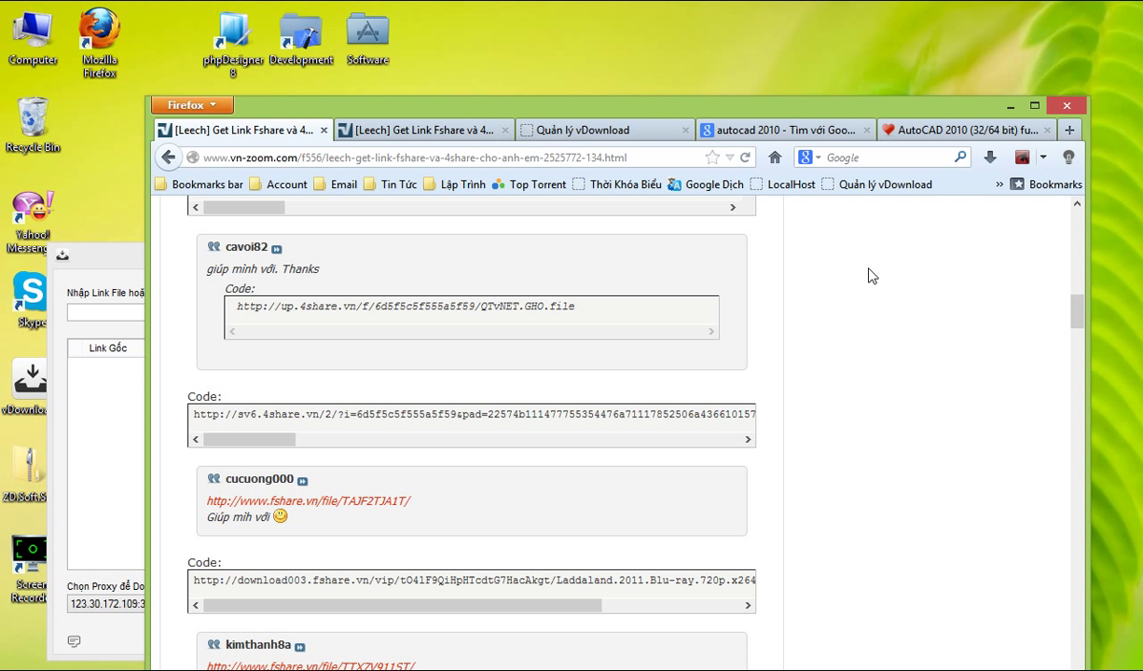
scroll(858, 271, "down", 2)
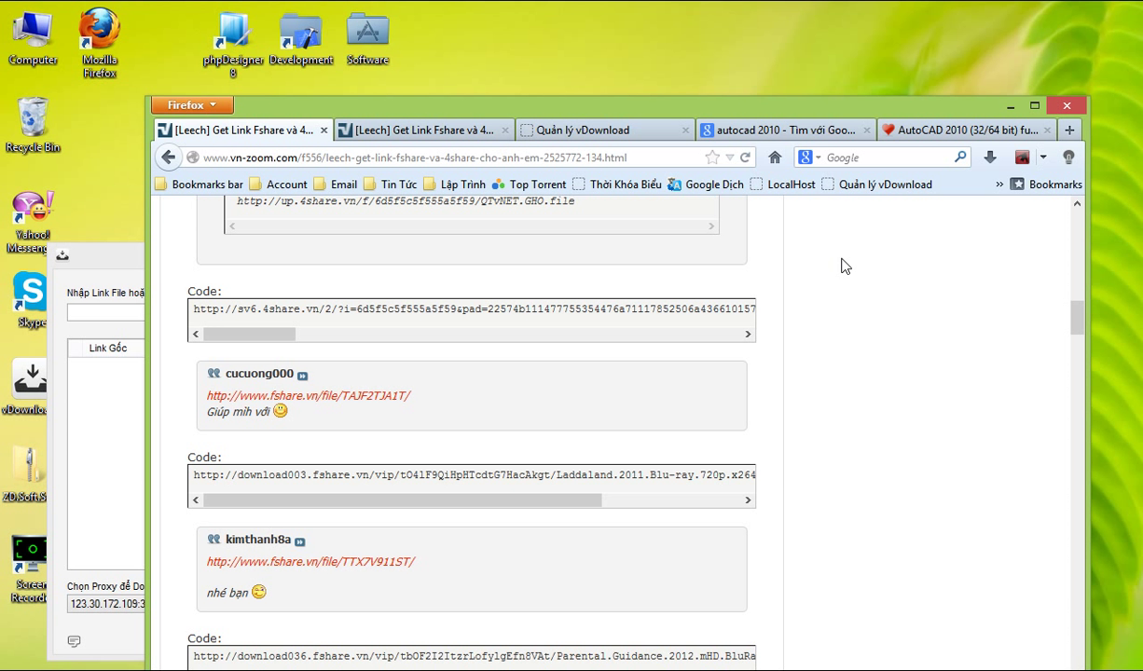
scroll(844, 265, "down", 4)
scroll(843, 257, "down", 2)
scroll(844, 317, "down", 3)
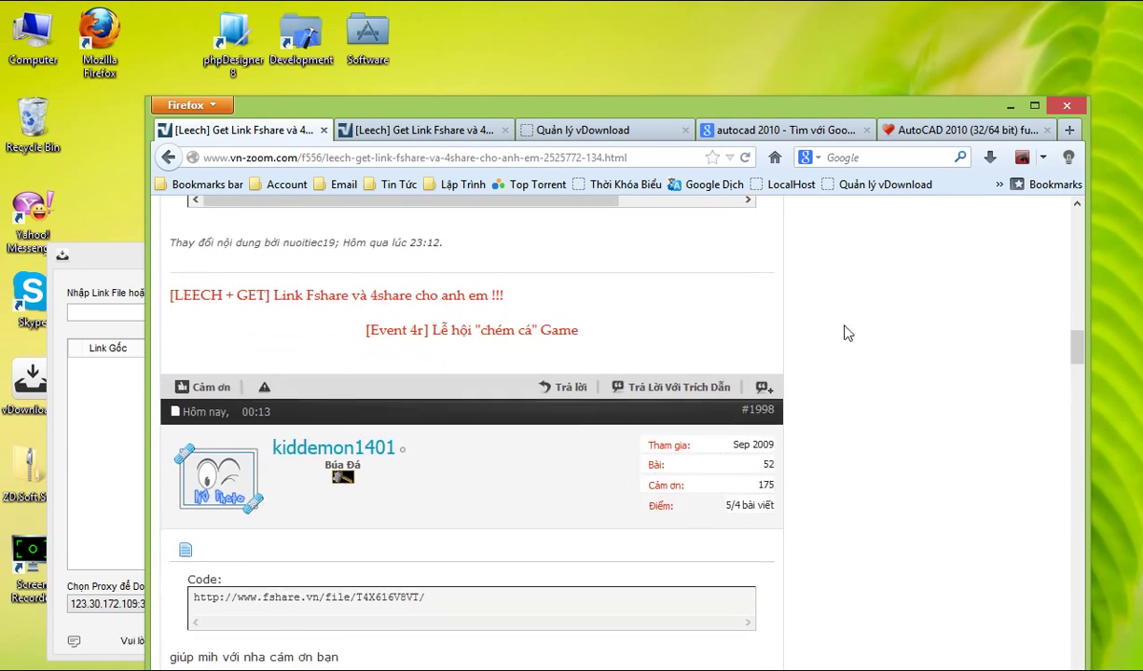
scroll(799, 348, "up", 7)
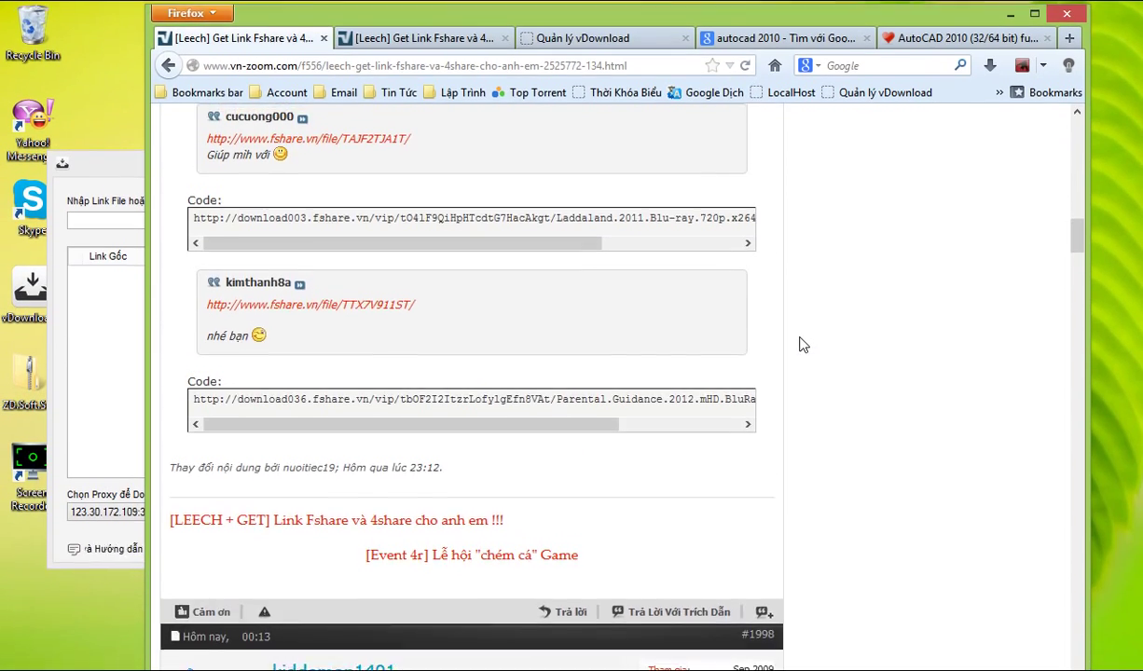
key("ctrl+a")
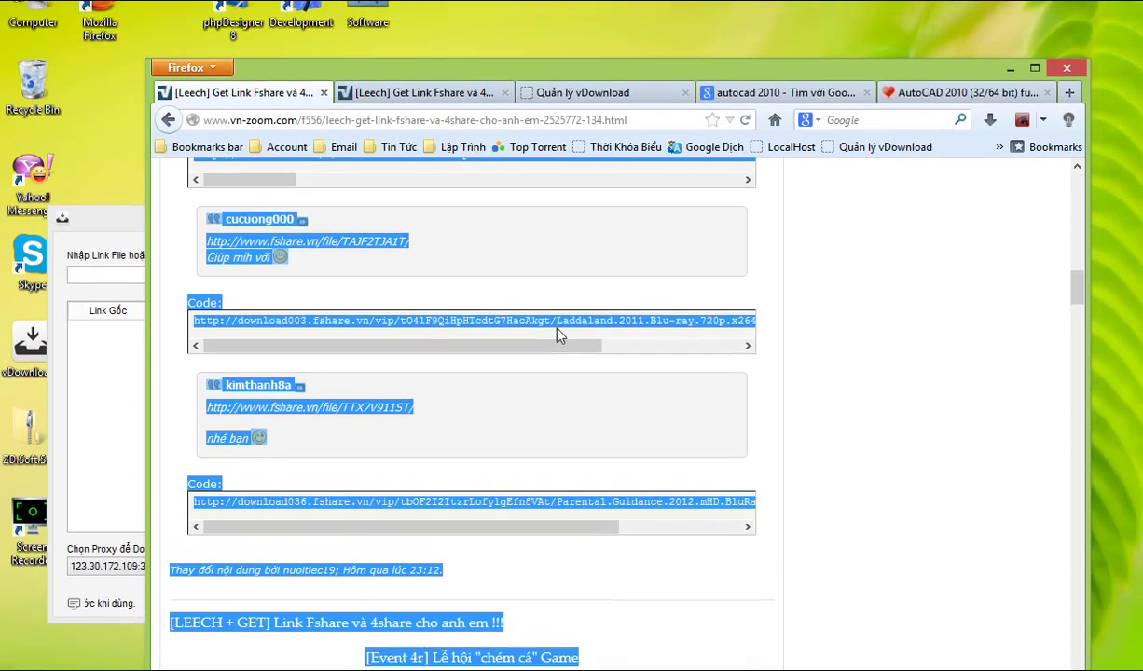
right_click(557, 340)
Open and dismiss vDownload's link list menu, then bring the blank note forward.
left_click(601, 352)
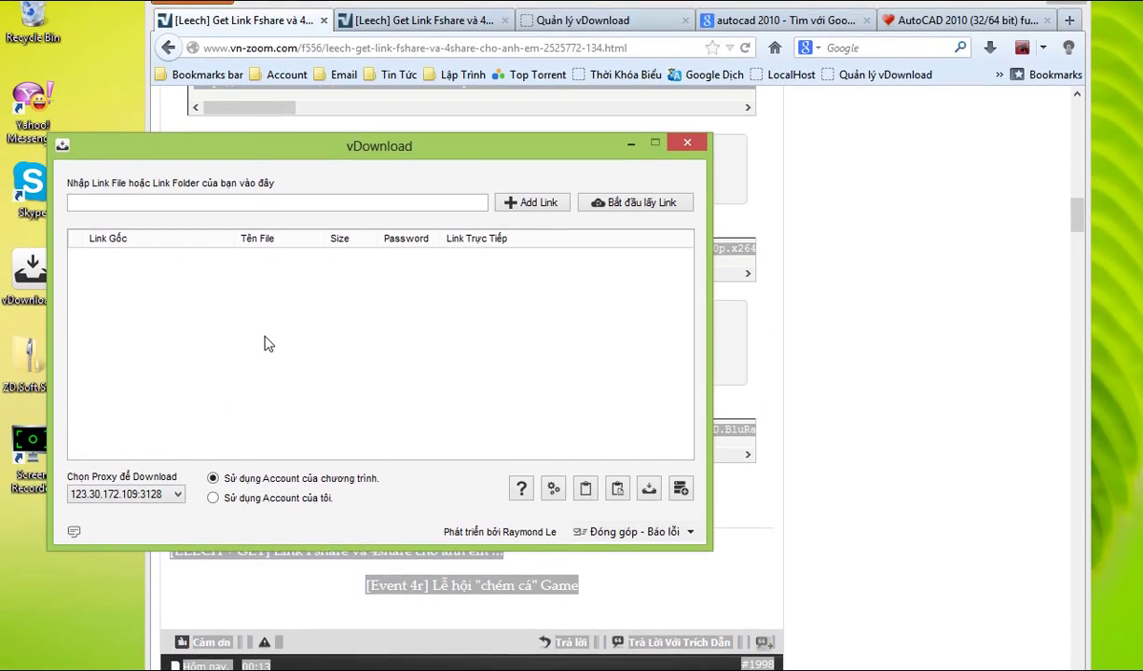
right_click(267, 295)
left_click(371, 353)
left_click(919, 340)
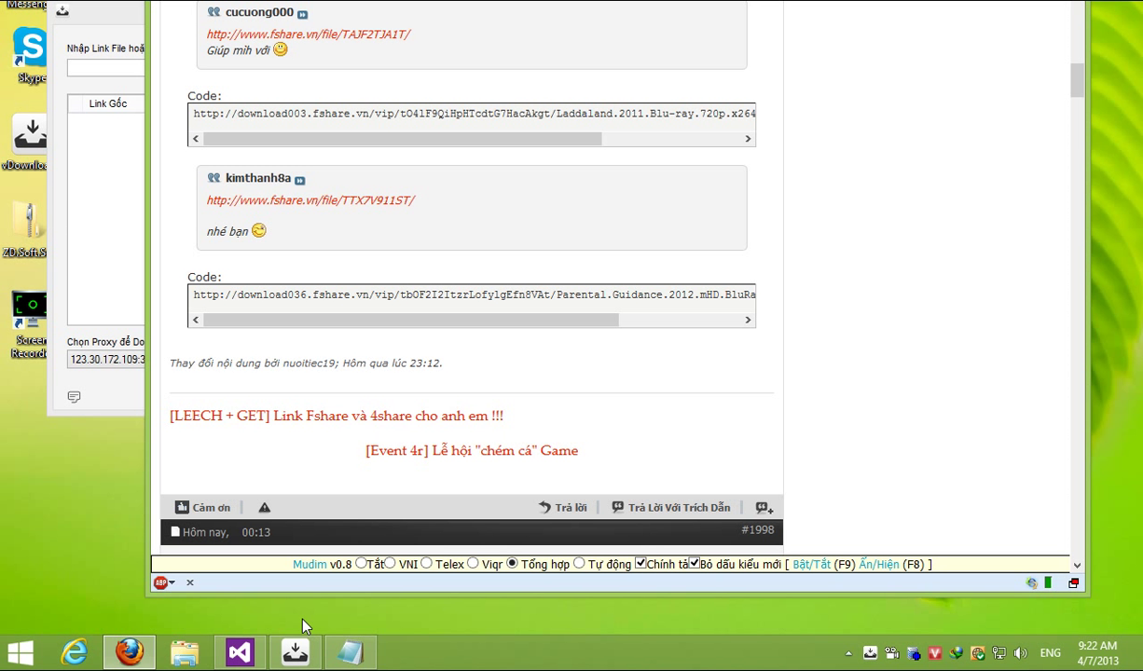
left_click(364, 653)
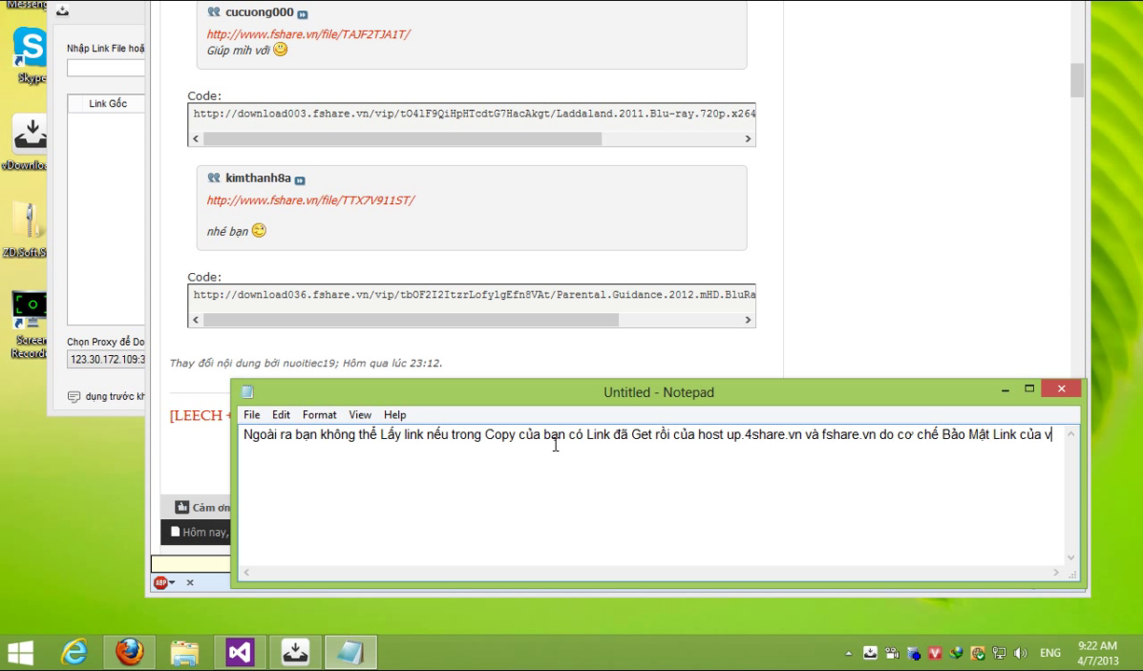
type("Download")
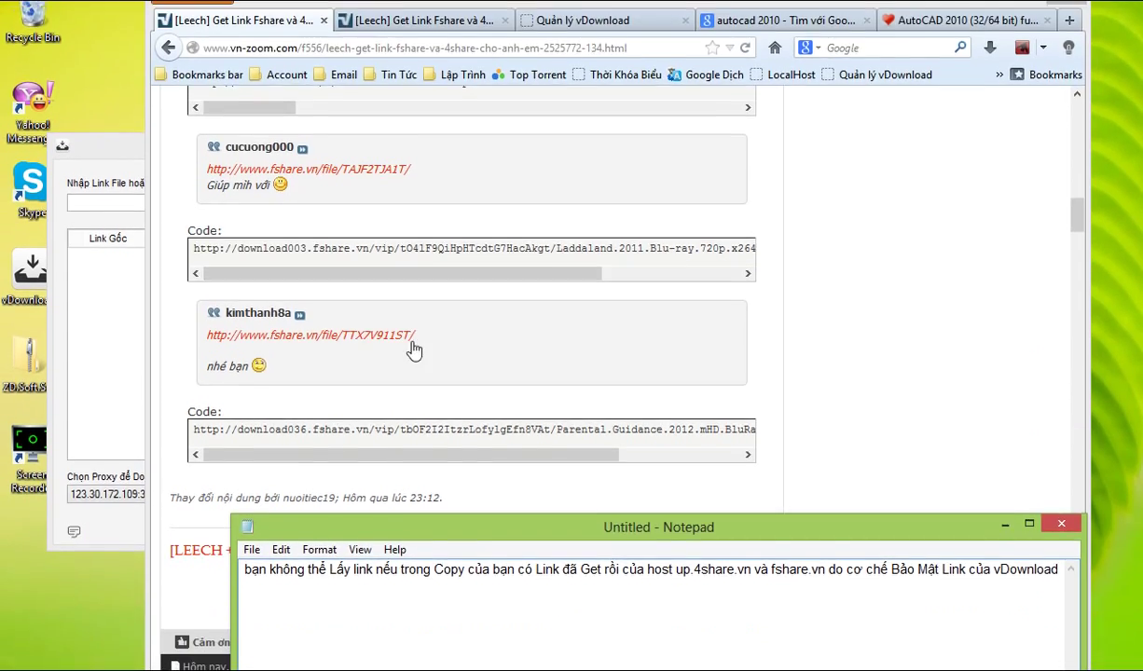
Select the quoted fshare post and delete the existing vDownload link entry.
left_click(472, 340)
mouse_move(401, 383)
left_mouse_down()
mouse_move(207, 333)
mouse_move(140, 357)
left_mouse_up()
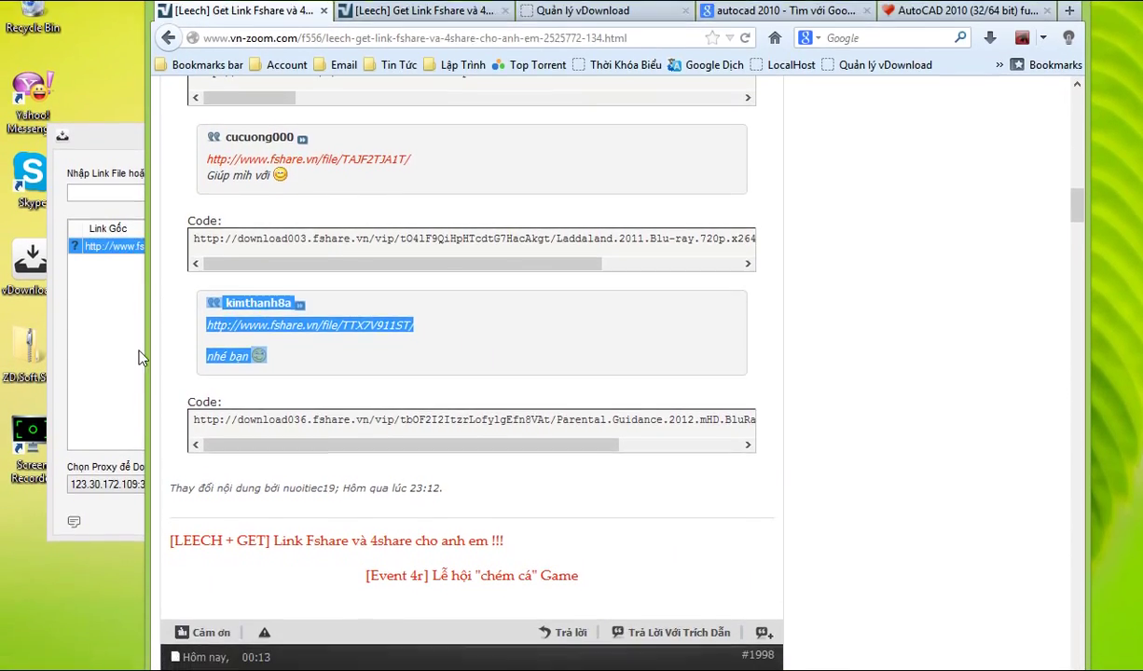
left_click(140, 357)
left_click(186, 246)
key("Delete")
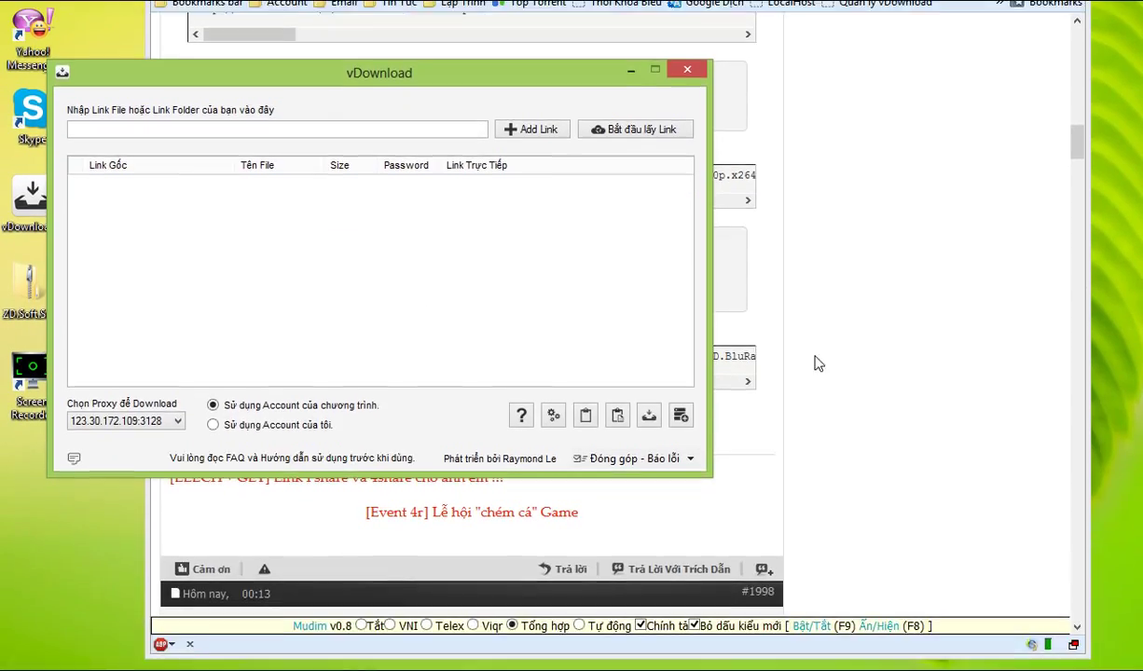
Copy the quoted fshare.vn TTX7V911ST link and paste it into vDownload's list.
left_click(819, 364)
left_click_drag(401, 395, 199, 346)
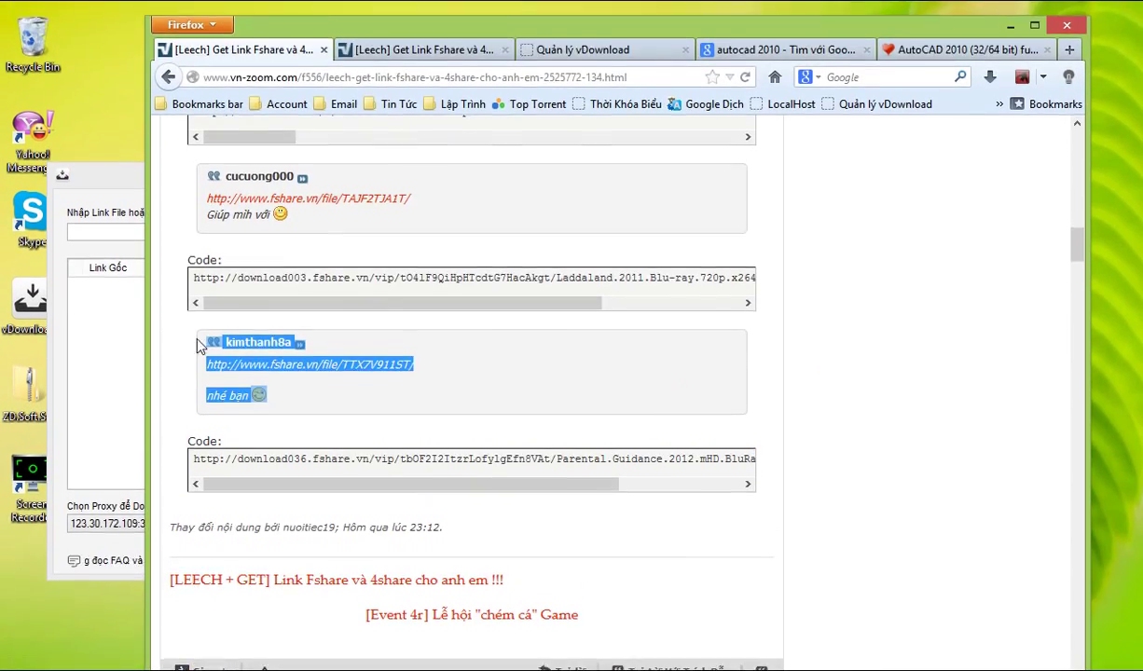
right_click(198, 346)
left_click(354, 259)
left_click(124, 337)
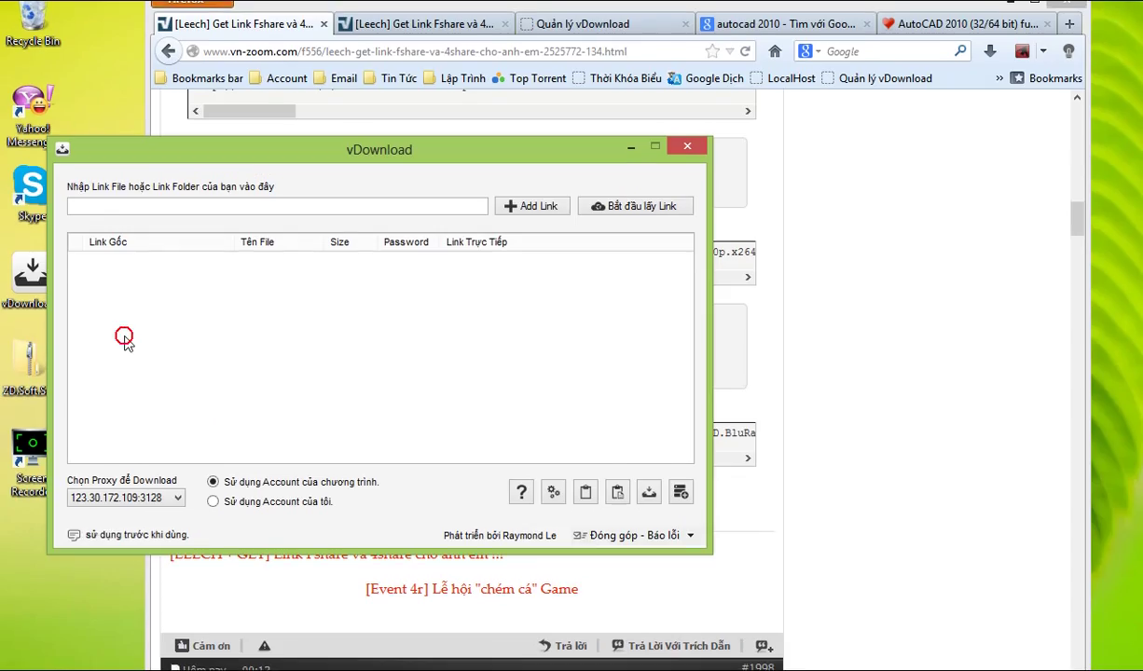
key("ctrl+v")
Paste the up.4share.vn QTvNET.GHO.file link into the list and minimize Firefox.
left_click(840, 308)
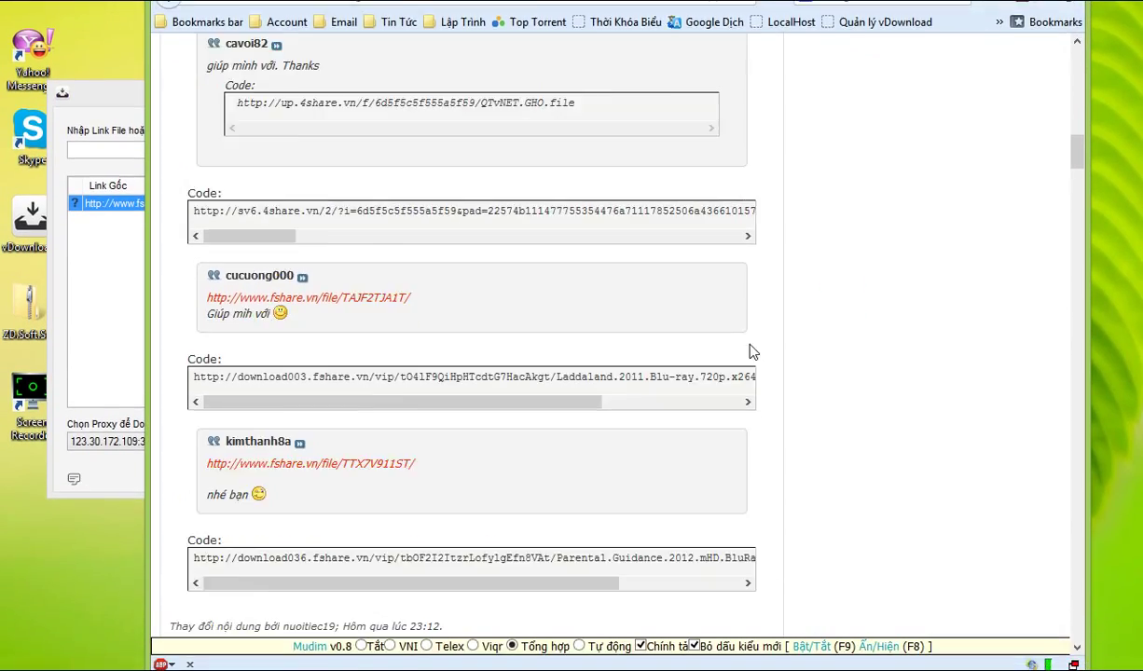
scroll(754, 351, "up", 3)
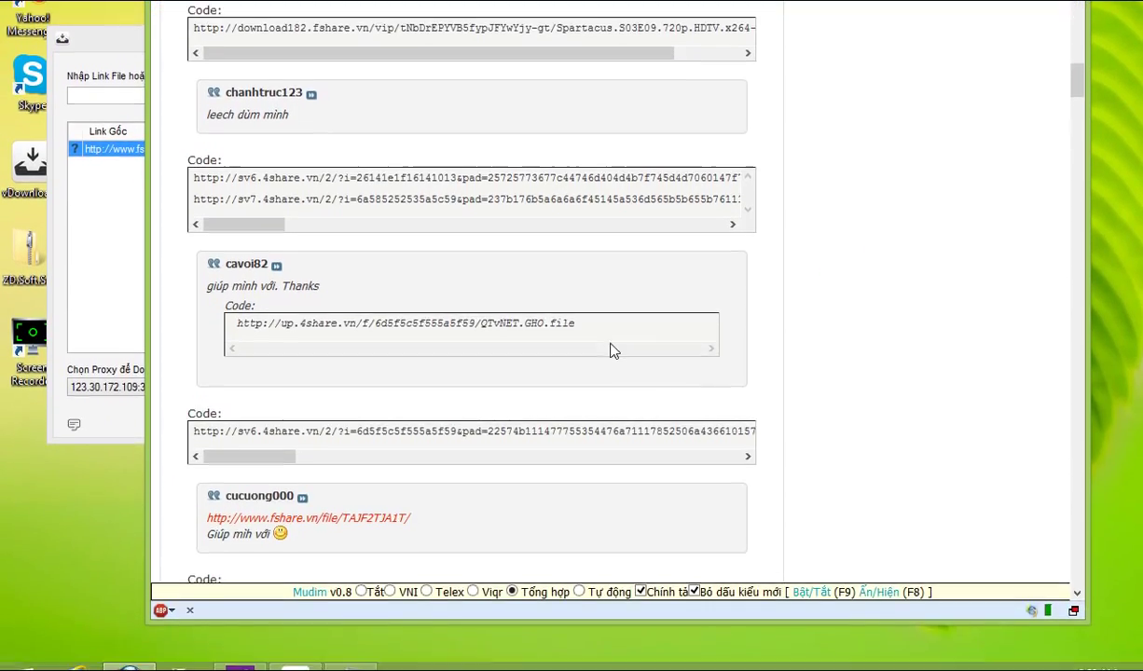
left_click(547, 400)
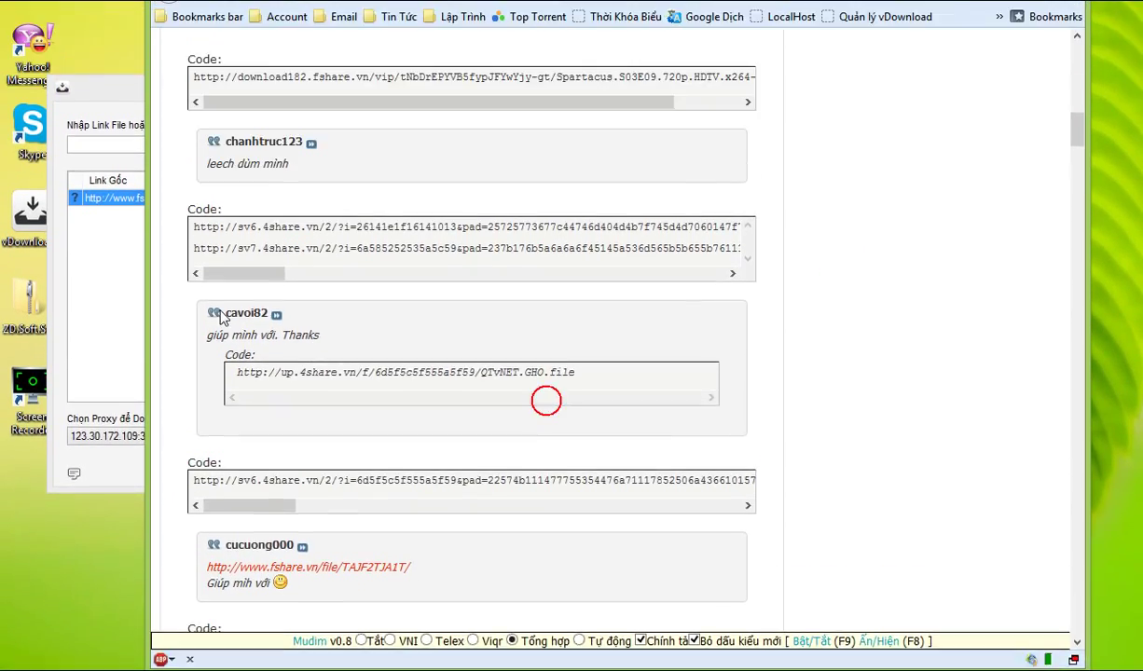
left_click_drag(207, 334, 597, 383)
left_click(83, 325)
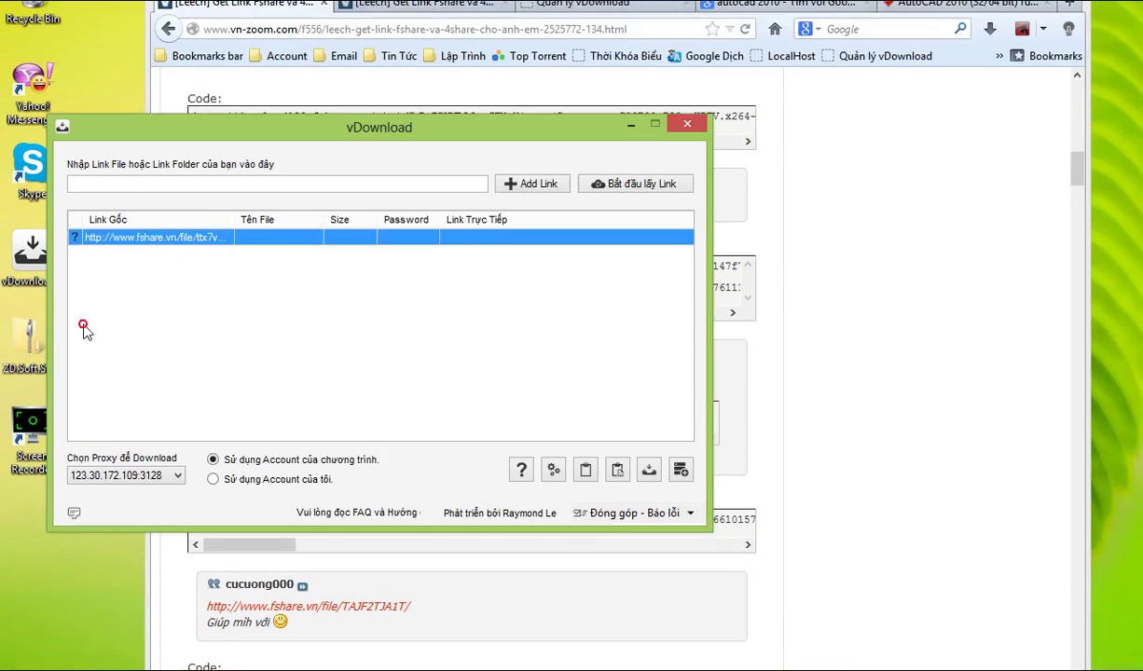
key("ctrl+v")
left_click(294, 330)
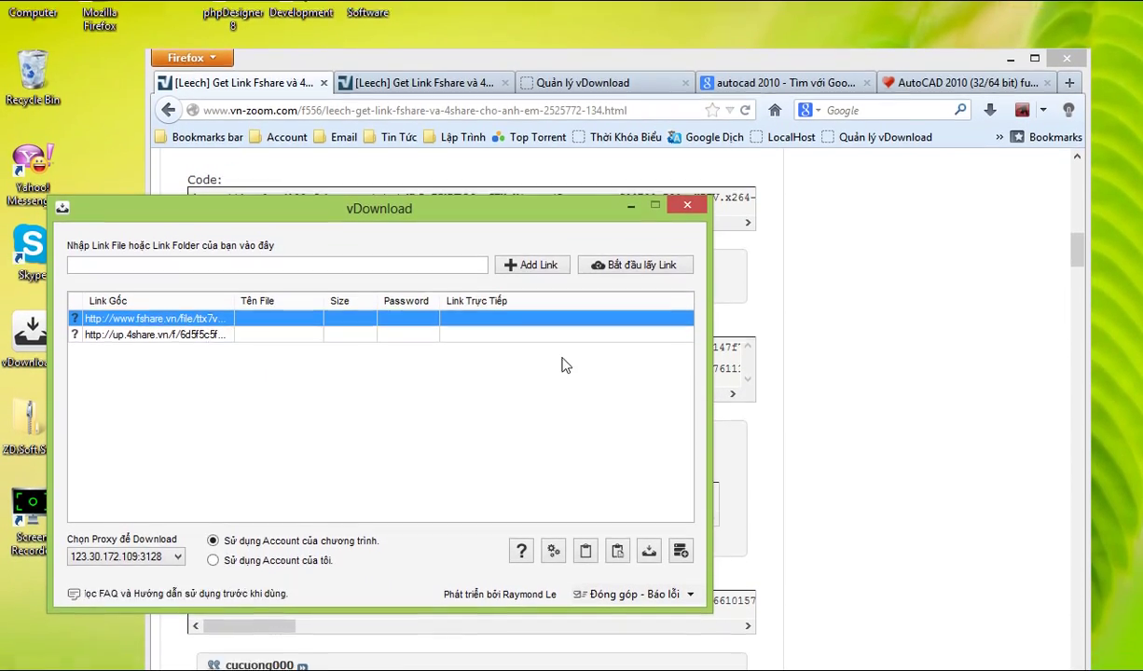
left_click(933, 345)
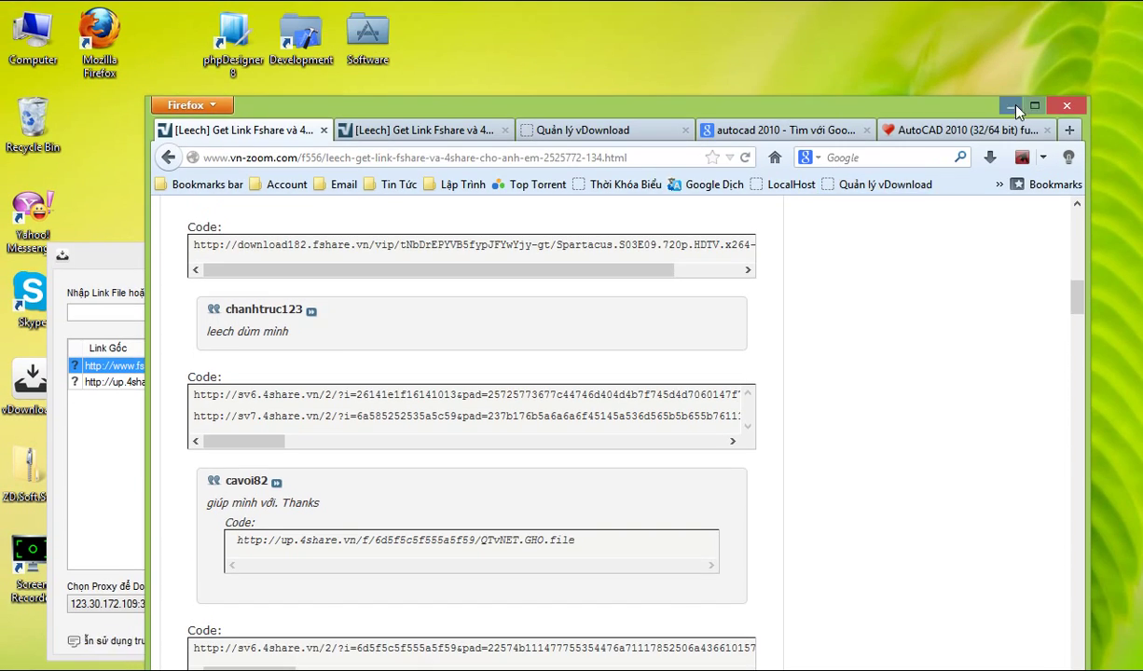
left_click(1013, 107)
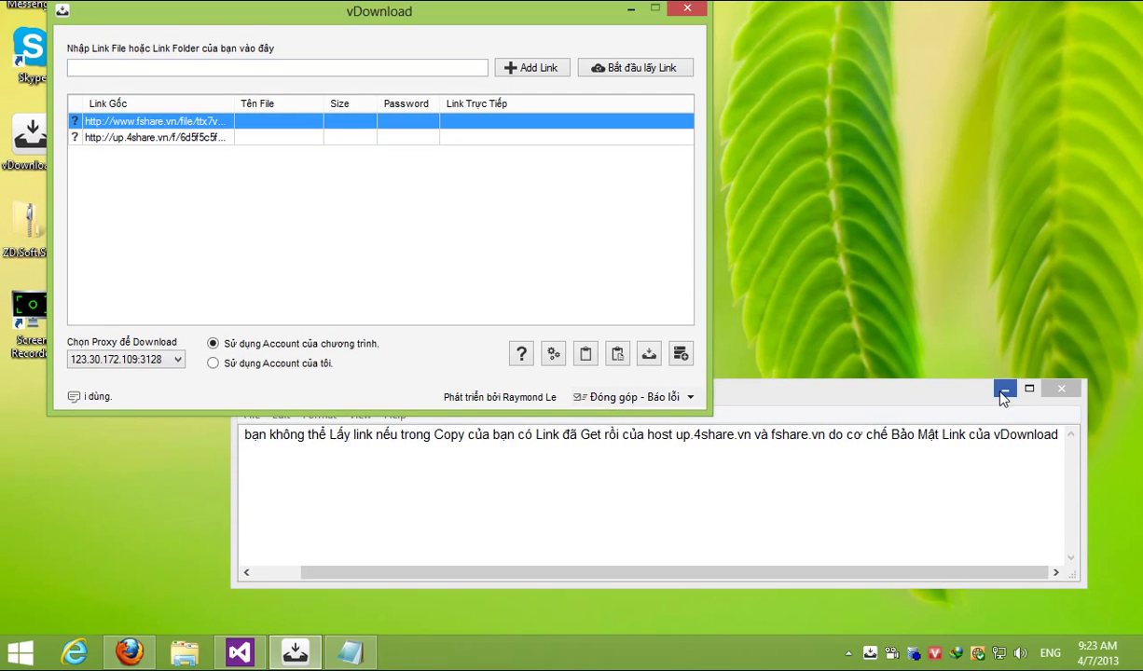
Minimize Notepad, centre vDownload, and start 'Bắt đầu lấy Link' for both entries.
left_click(1003, 390)
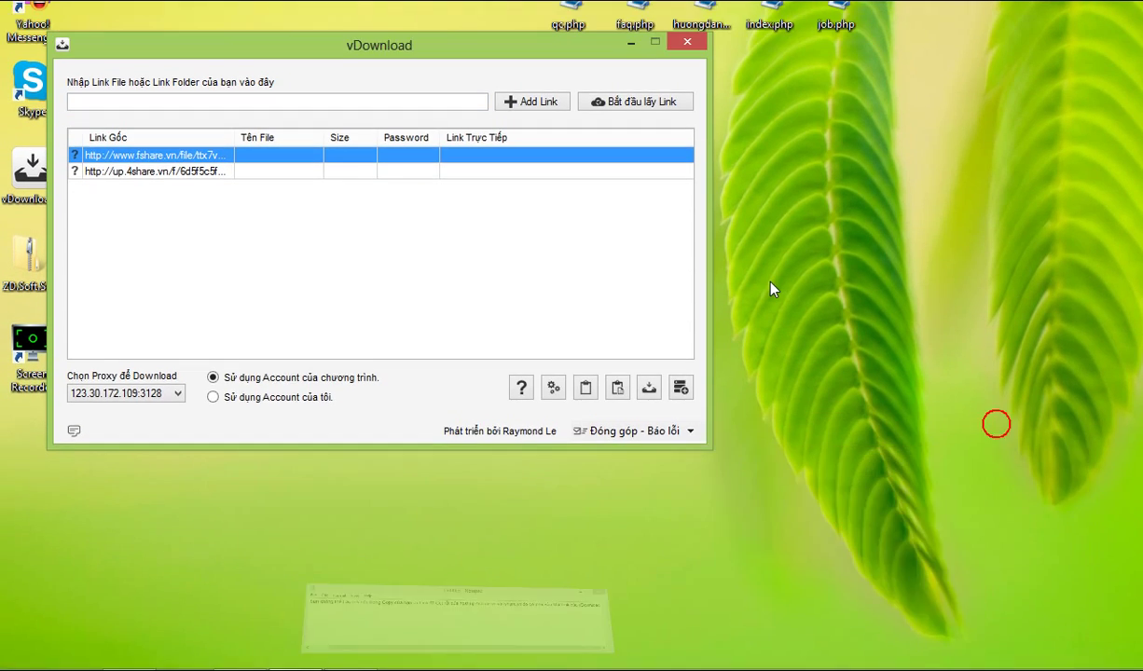
left_click_drag(454, 259, 662, 267)
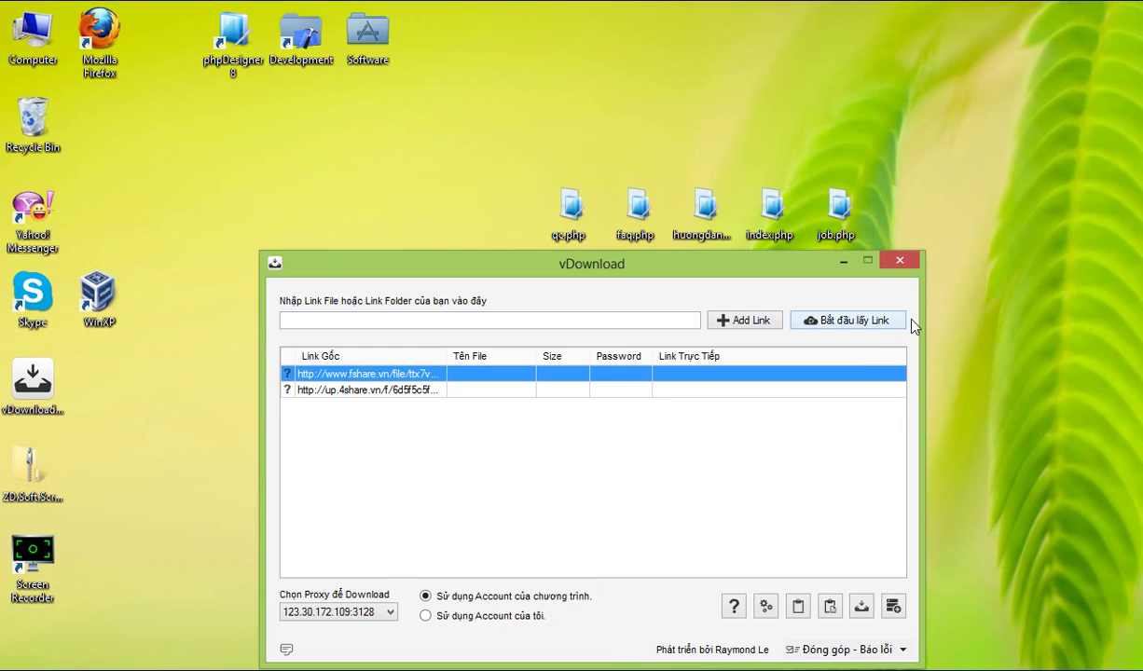
left_click(826, 321)
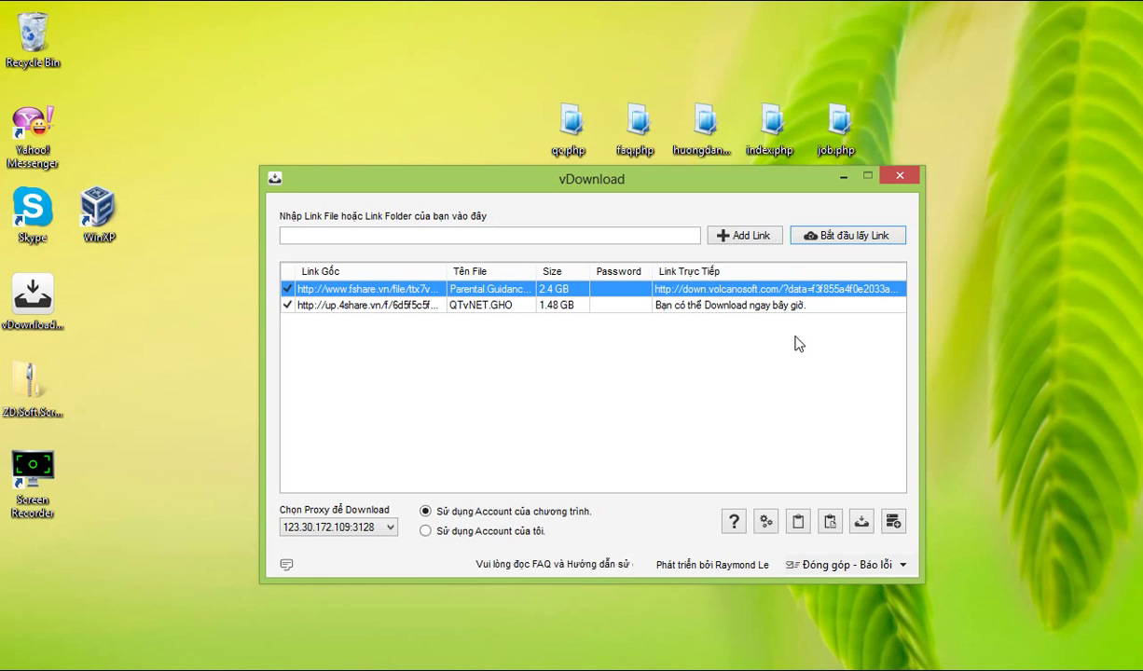
Check the first resolved link's menu, then open 'Chỉnh sửa mẫu Post vào Forum' from settings.
left_click(788, 341)
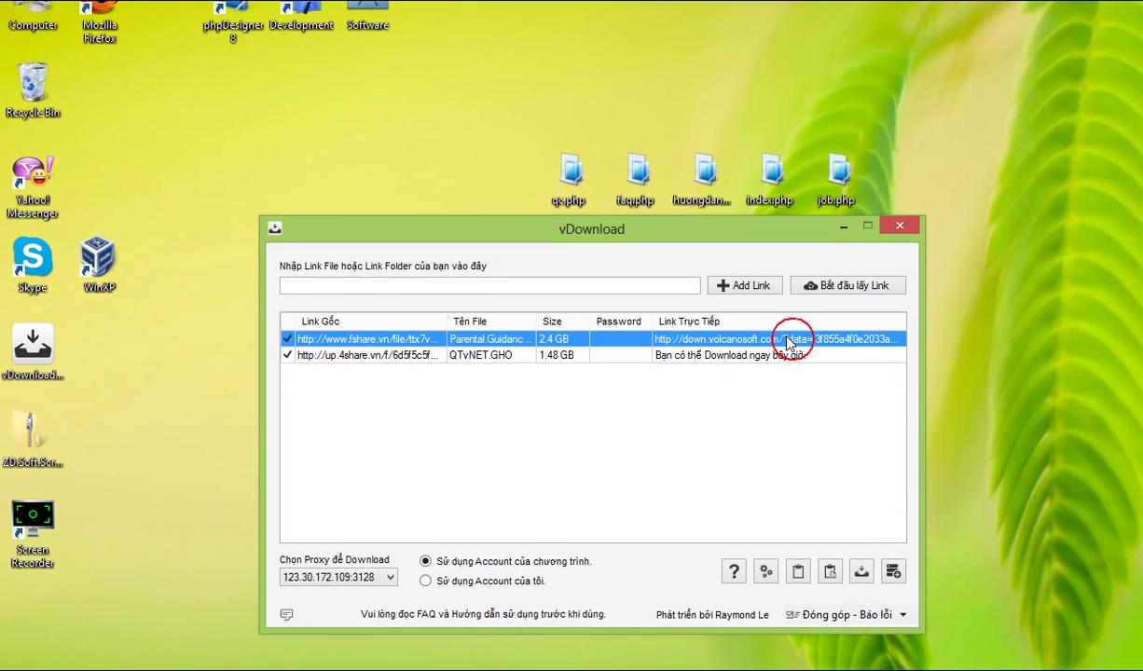
right_click(788, 341)
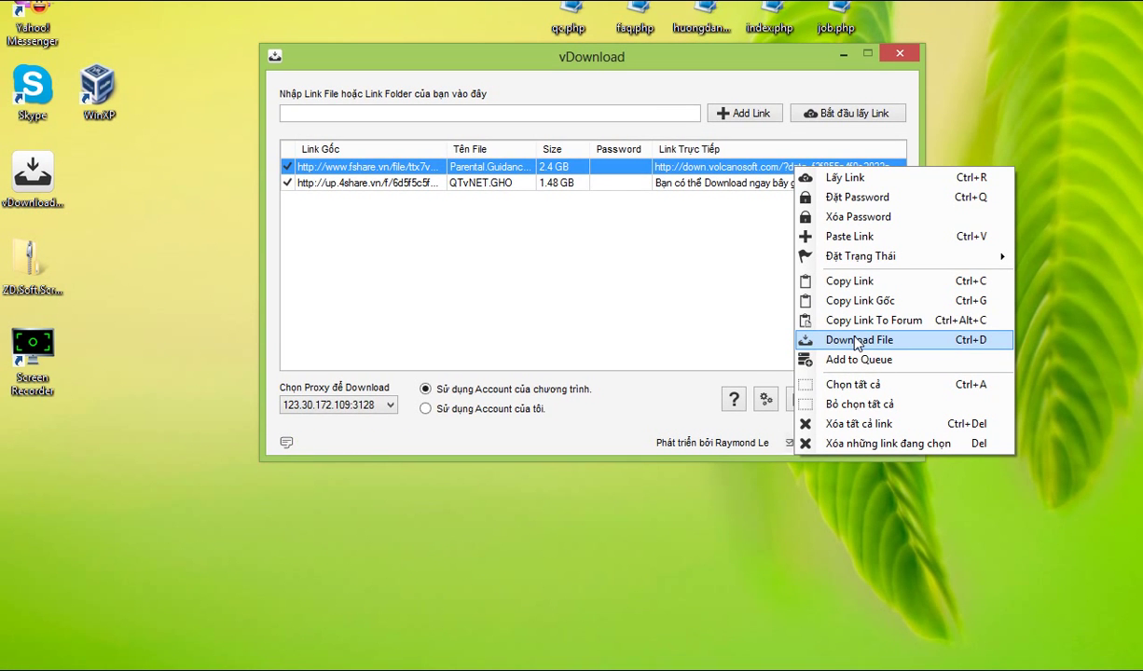
left_click(634, 303)
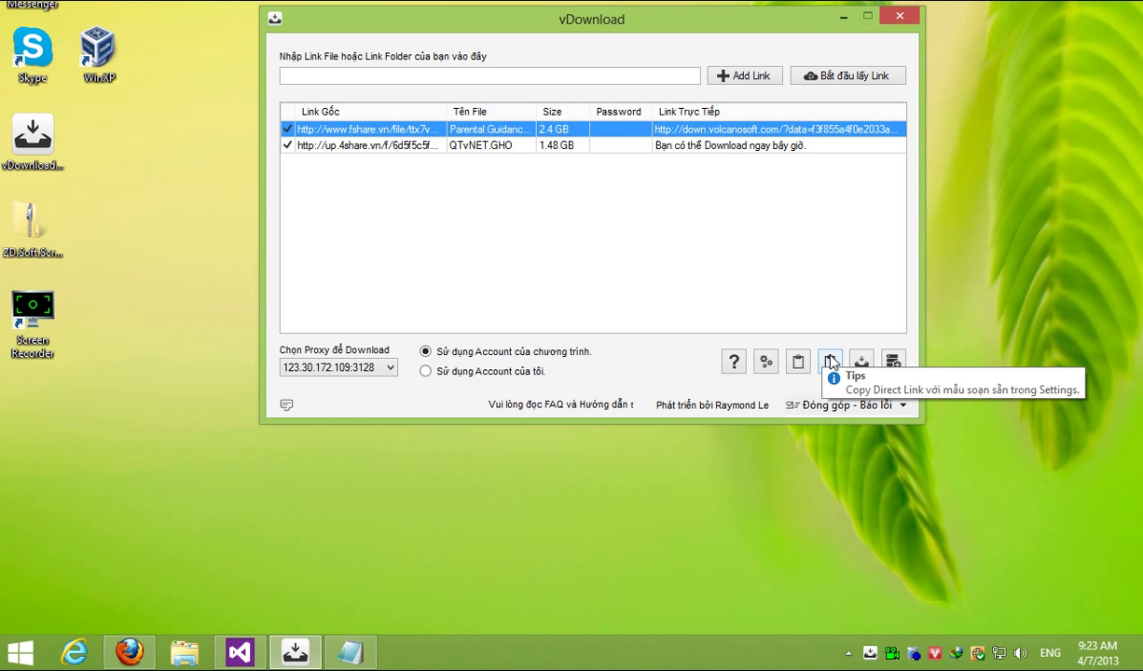
left_click(769, 362)
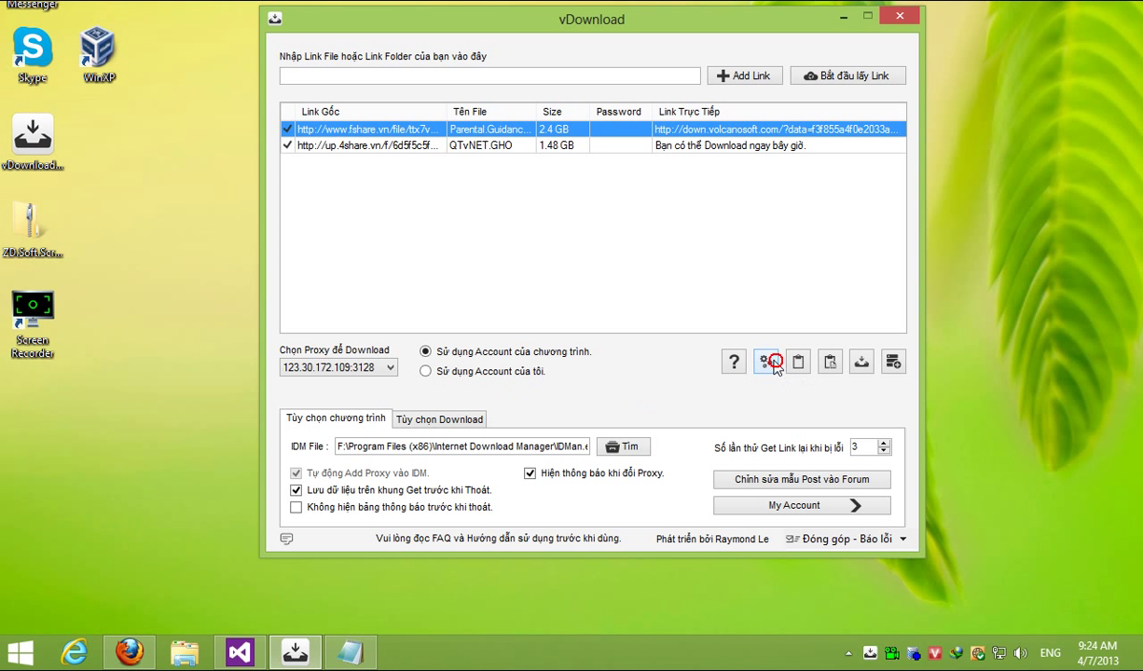
left_click(814, 480)
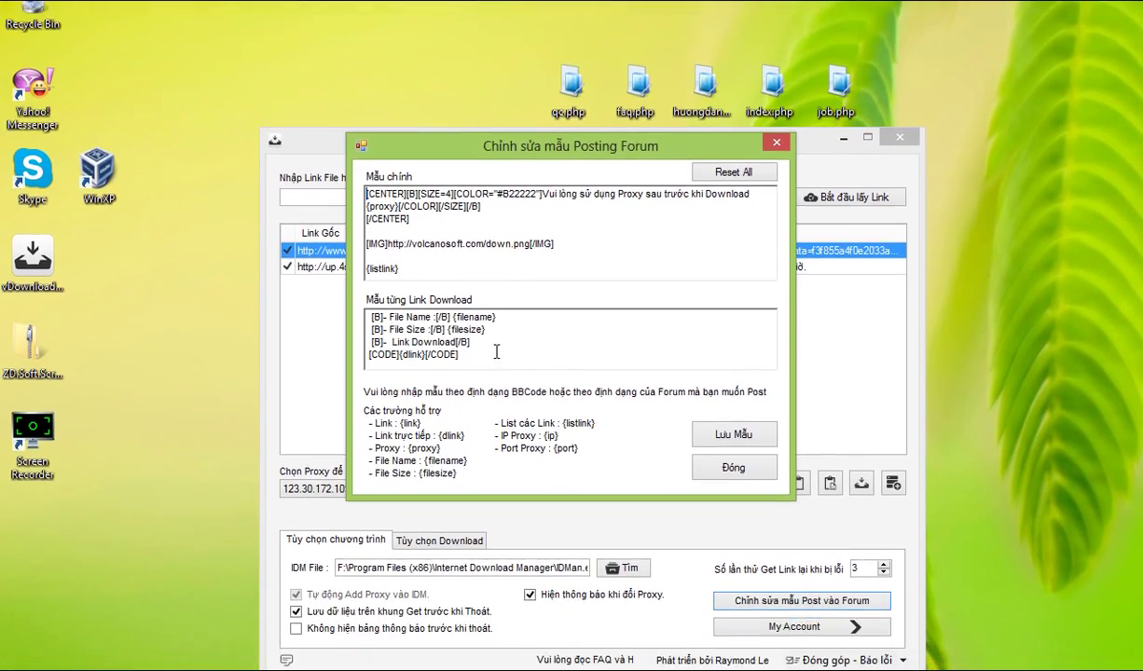
Select and deselect the 'Mẫu từng Link Download' template, then start a new note line.
left_click_drag(490, 369, 343, 319)
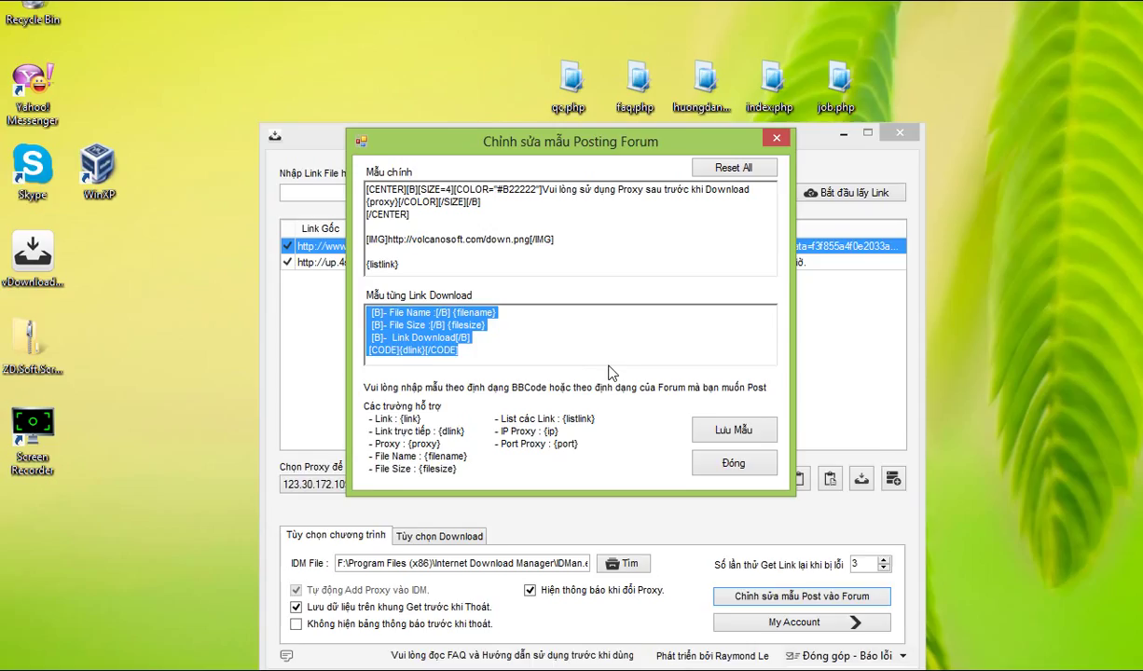
left_click(612, 373)
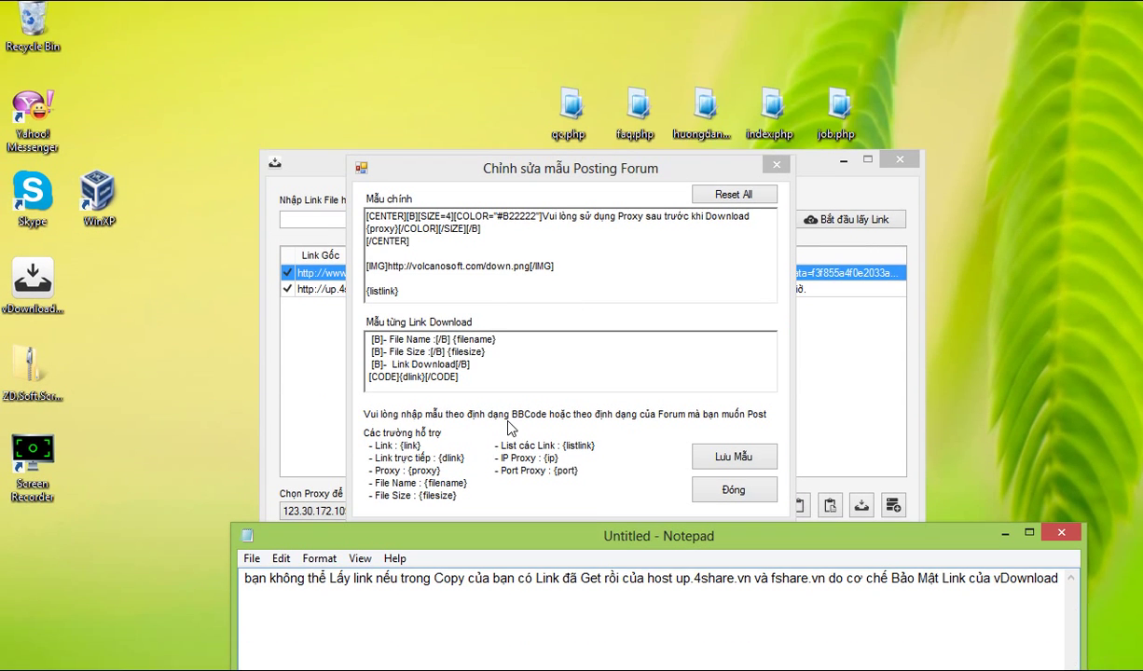
key("Return")
type("Trường {listlink} chính là toàn bộ mẫu link , vì thế để hiển thị link đã get thì bạn phải thêm trường {listlink} vào mẫu chính.")
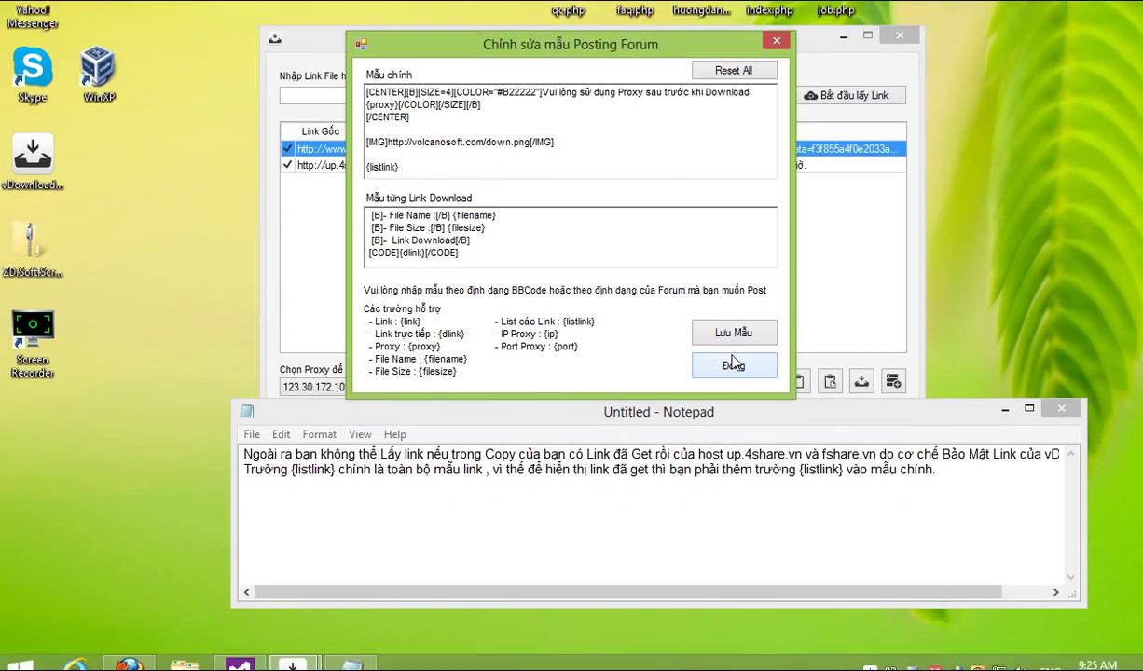
Close the template editor, minimize Notepad, and send the resolved links to IDM.
left_click(734, 346)
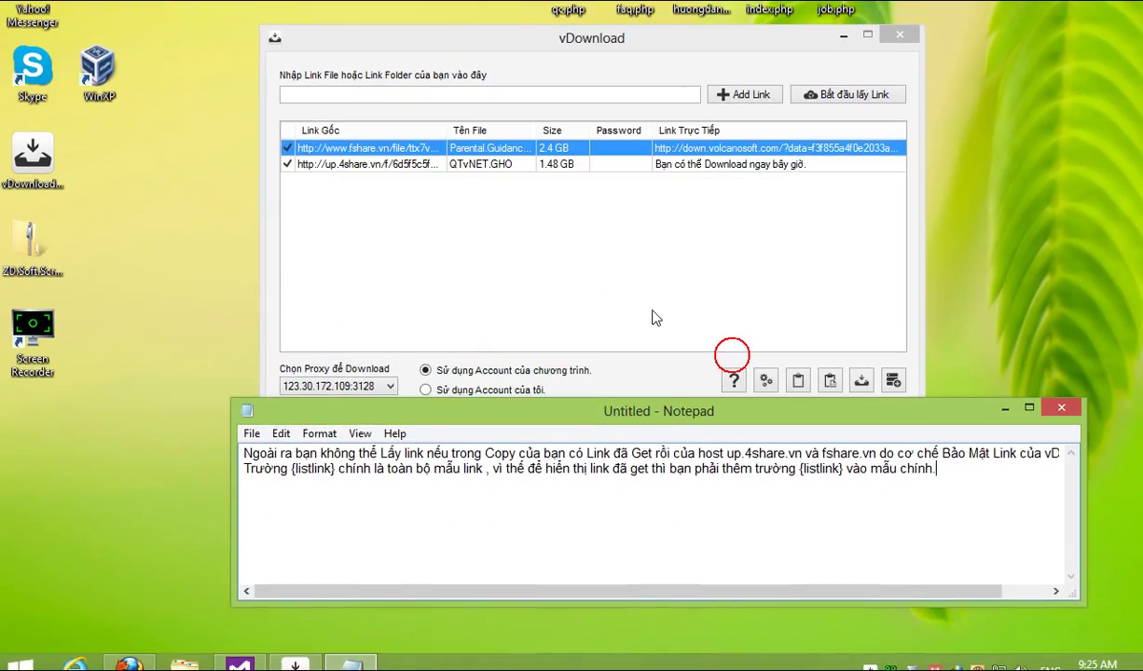
left_click(606, 284)
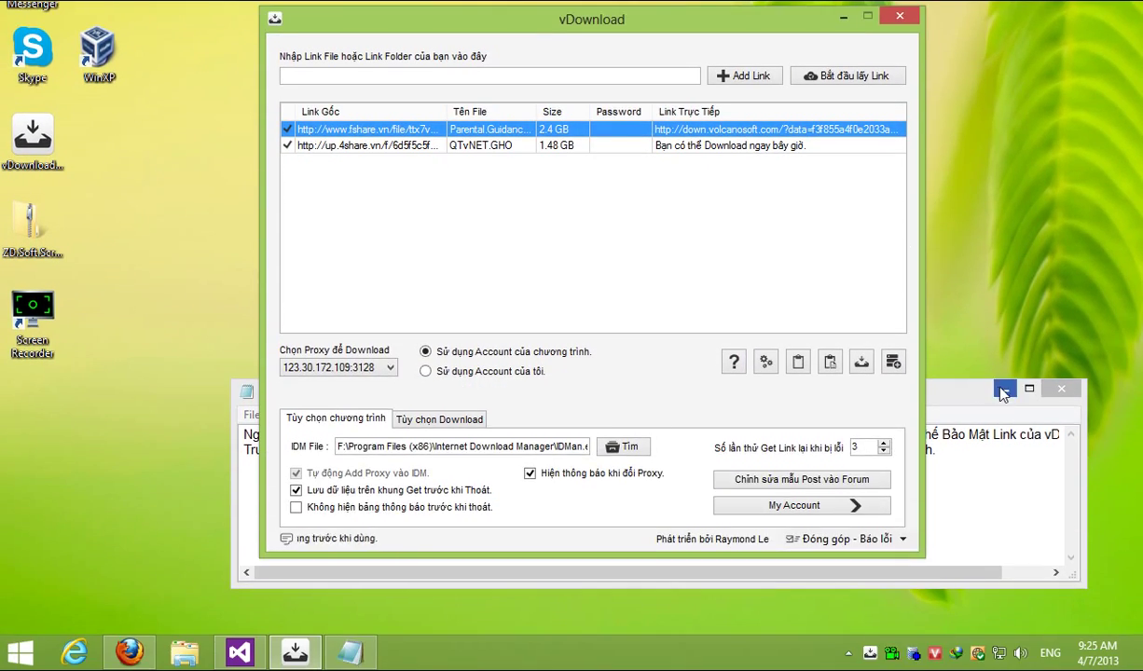
left_click(1005, 390)
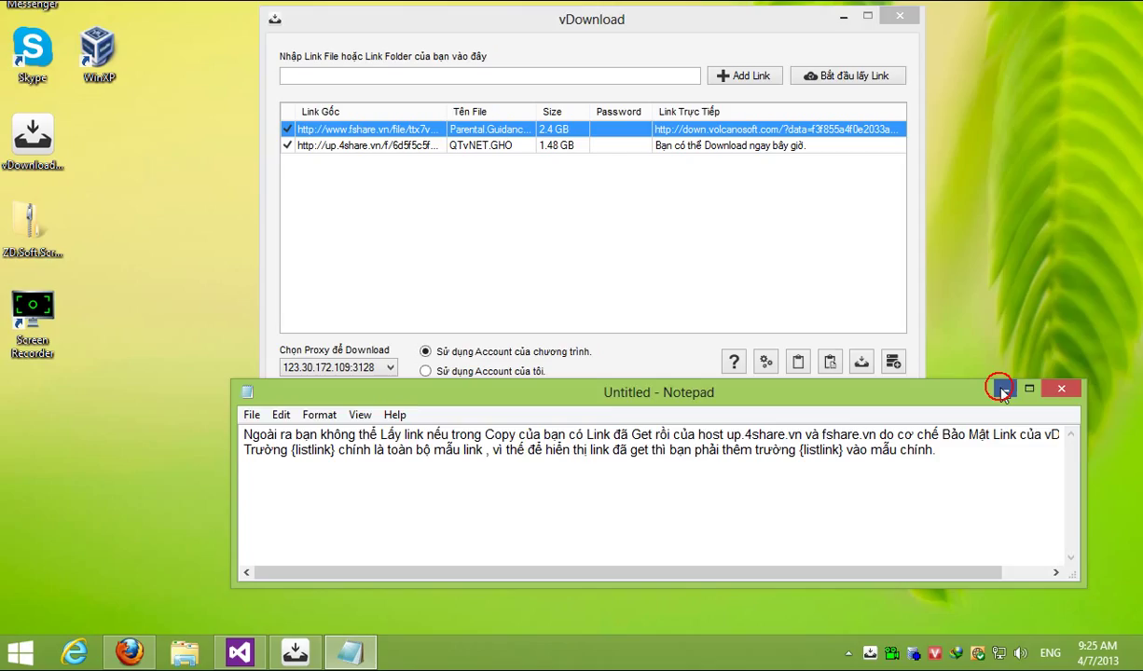
left_click(893, 362)
Delete the unfinished fshare.vn download from IDM's list and confirm.
double_click(949, 654)
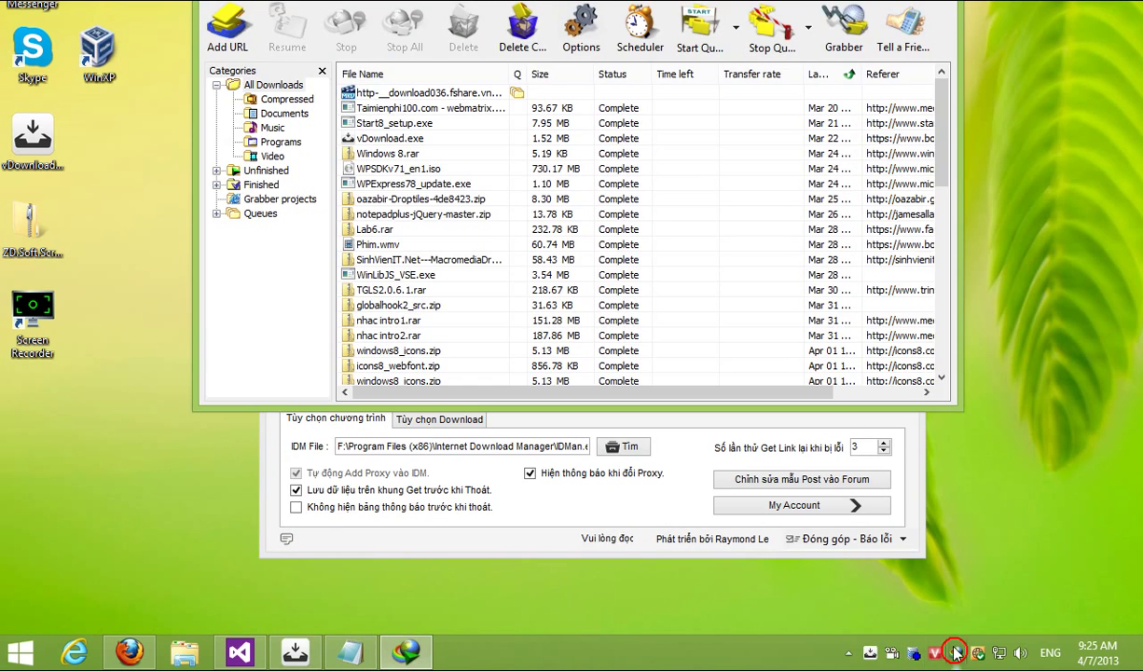
scroll(841, 345, "down", 5)
scroll(841, 345, "down", 5)
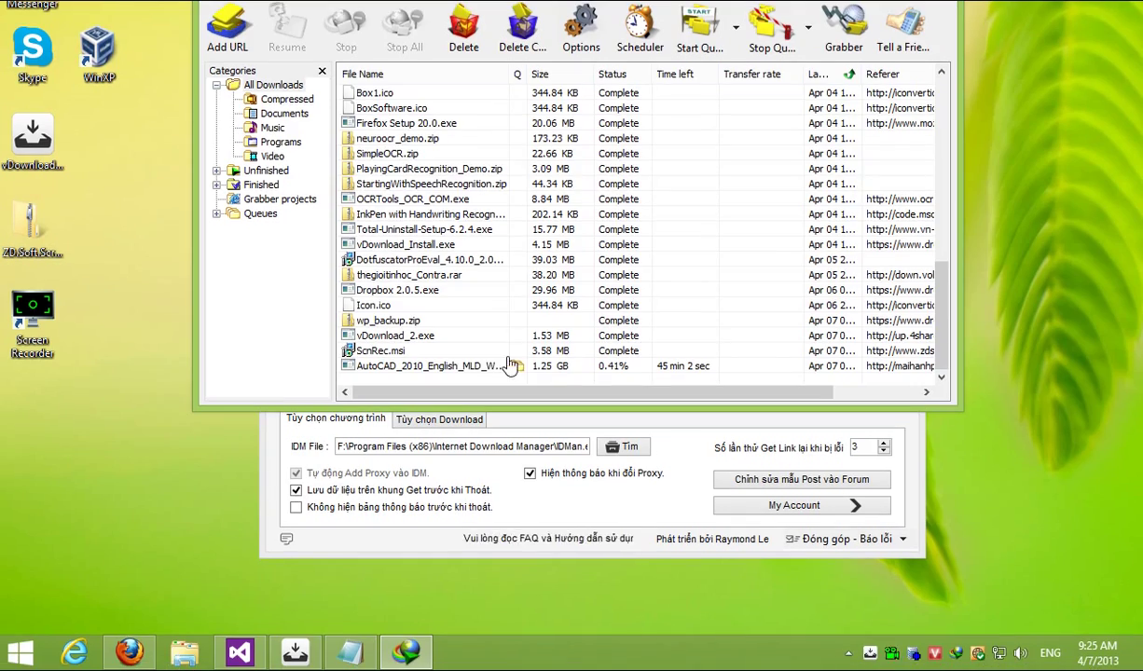
scroll(555, 385, "up", 5)
scroll(541, 373, "up", 3)
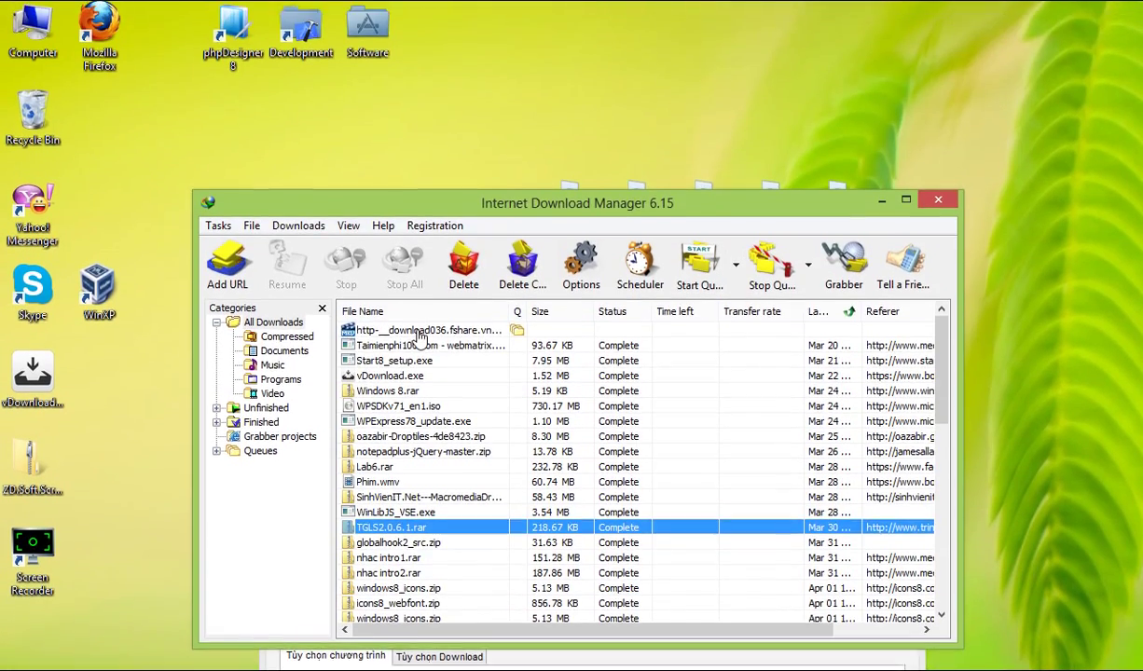
left_click(420, 334)
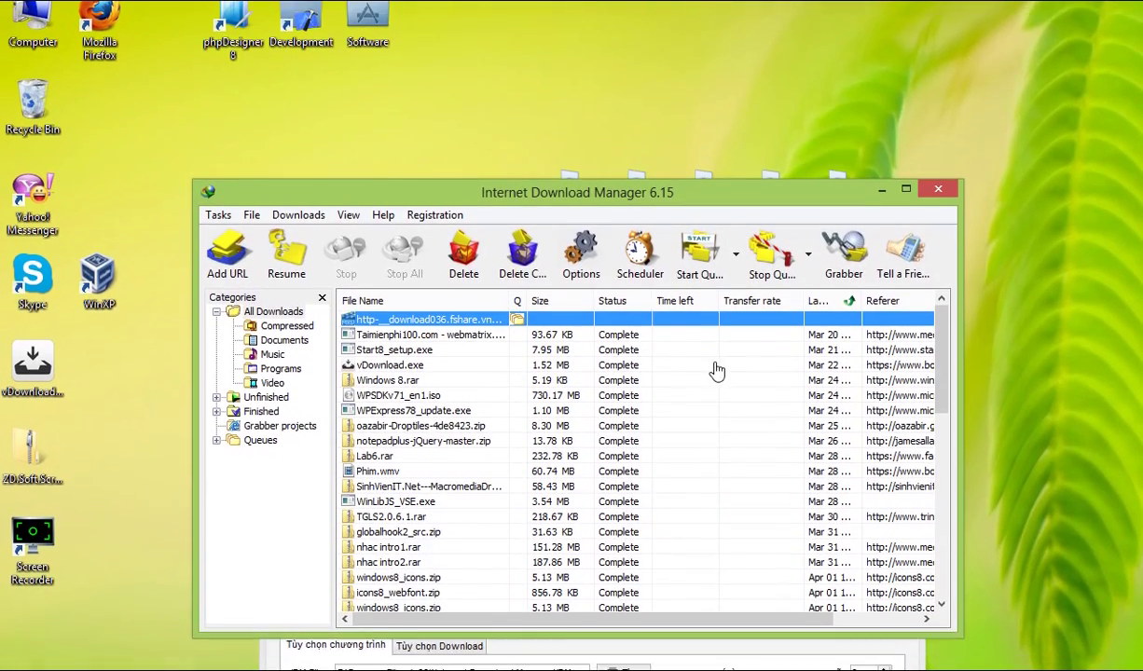
key("Delete")
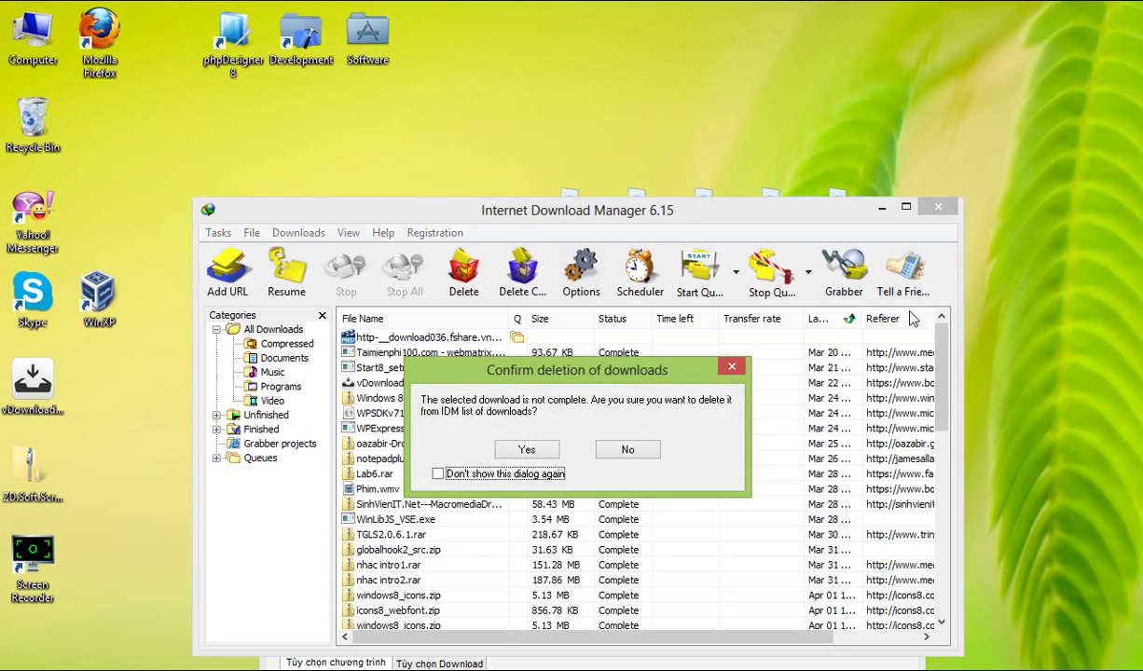
key("Return")
left_click(882, 207)
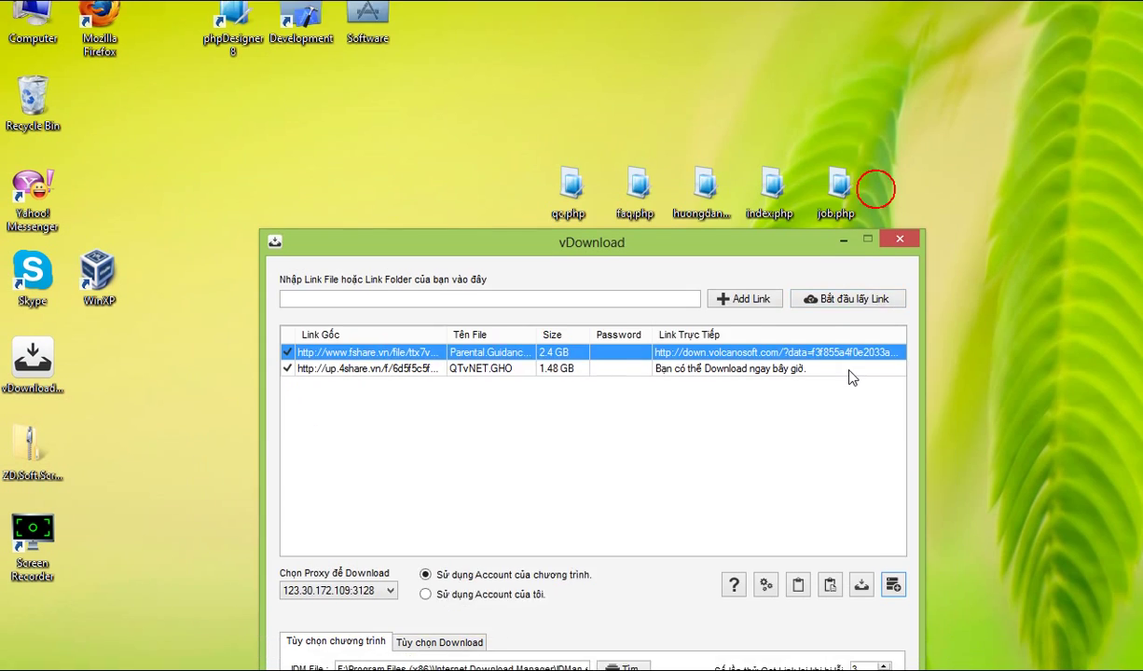
left_click(784, 327)
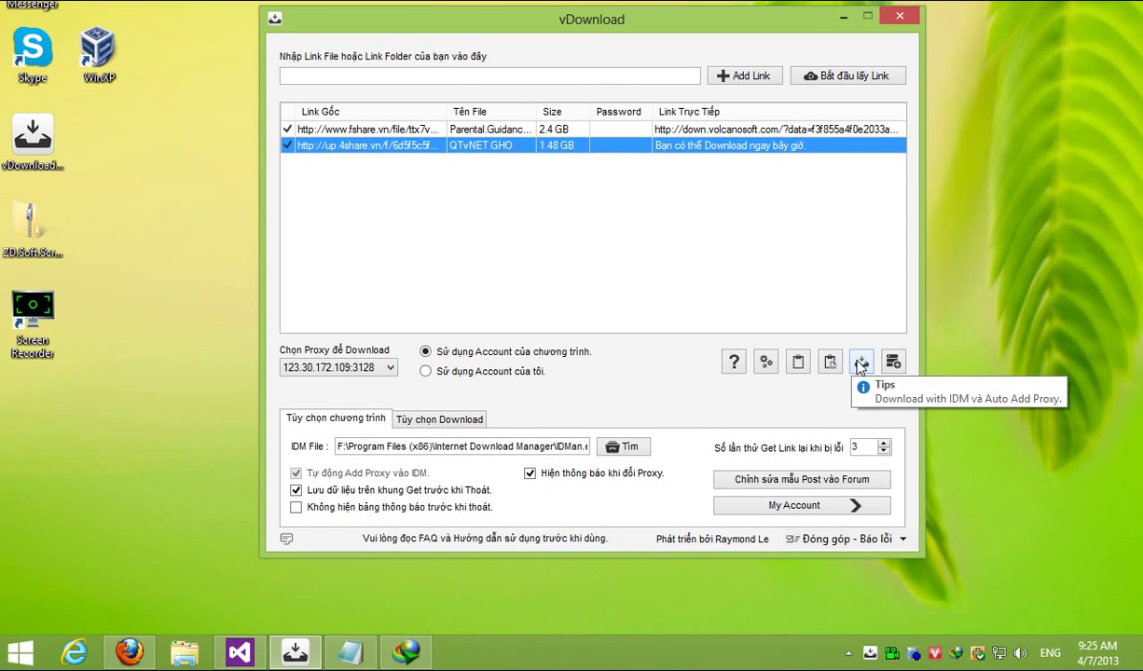
left_click(857, 365)
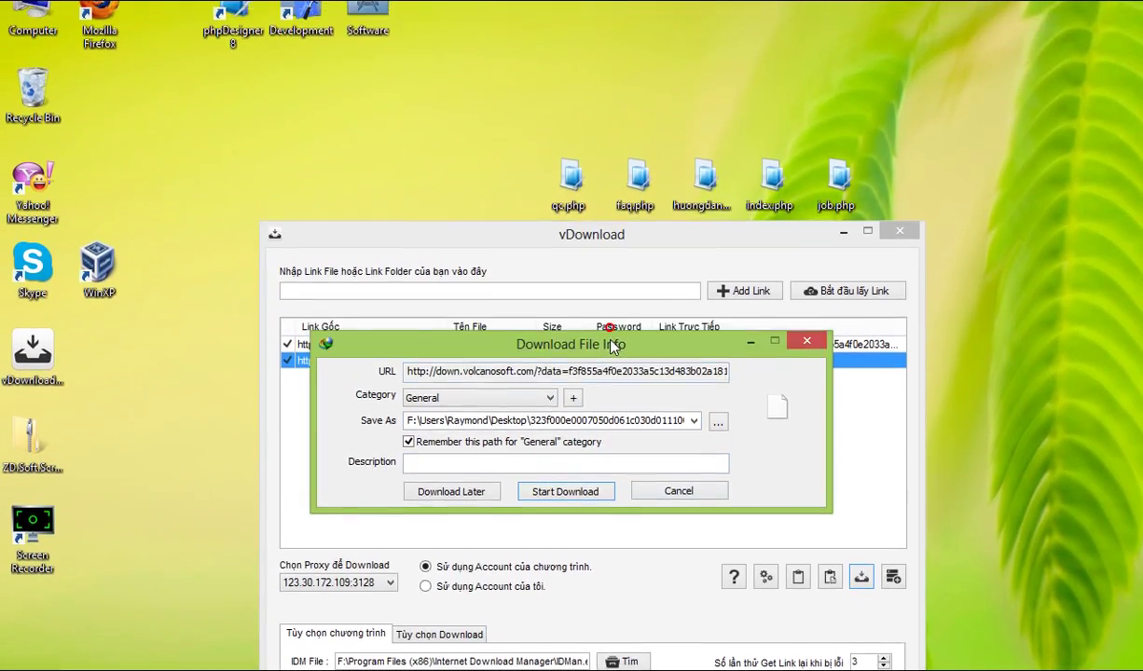
left_click_drag(613, 310, 612, 377)
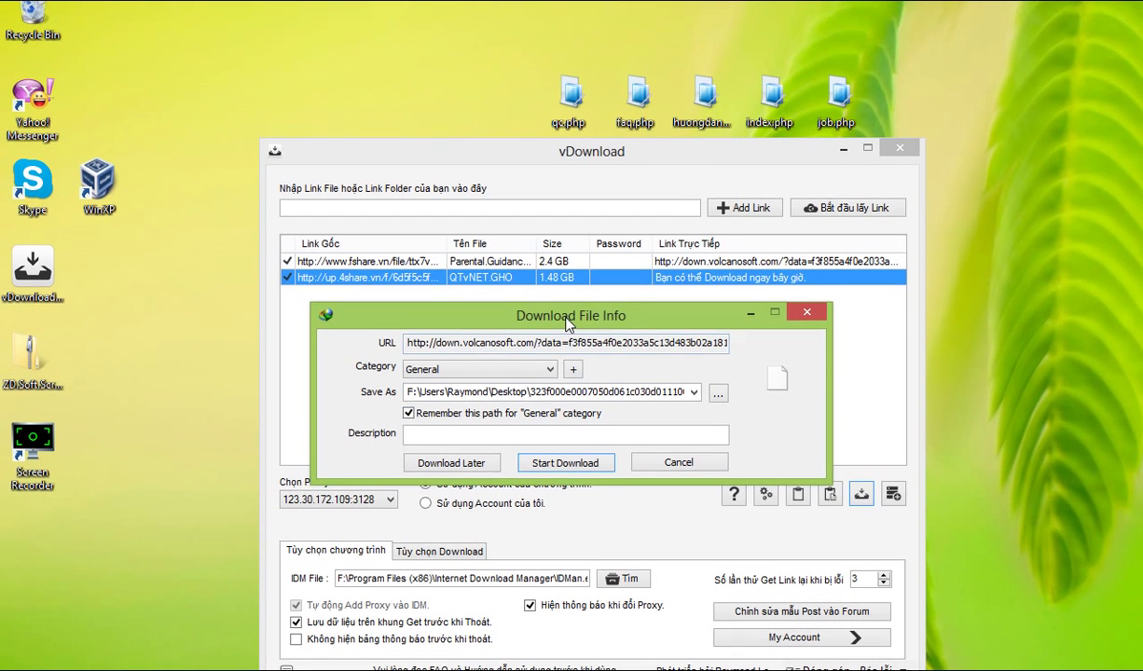
left_click_drag(562, 230, 905, 355)
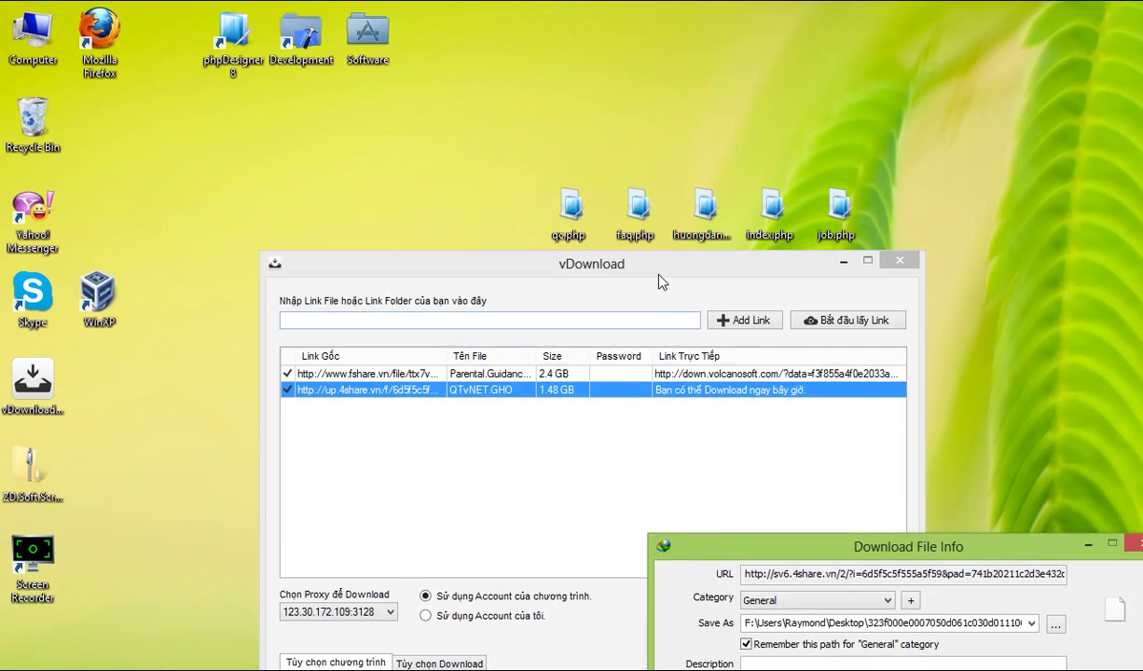
left_click_drag(658, 280, 517, 226)
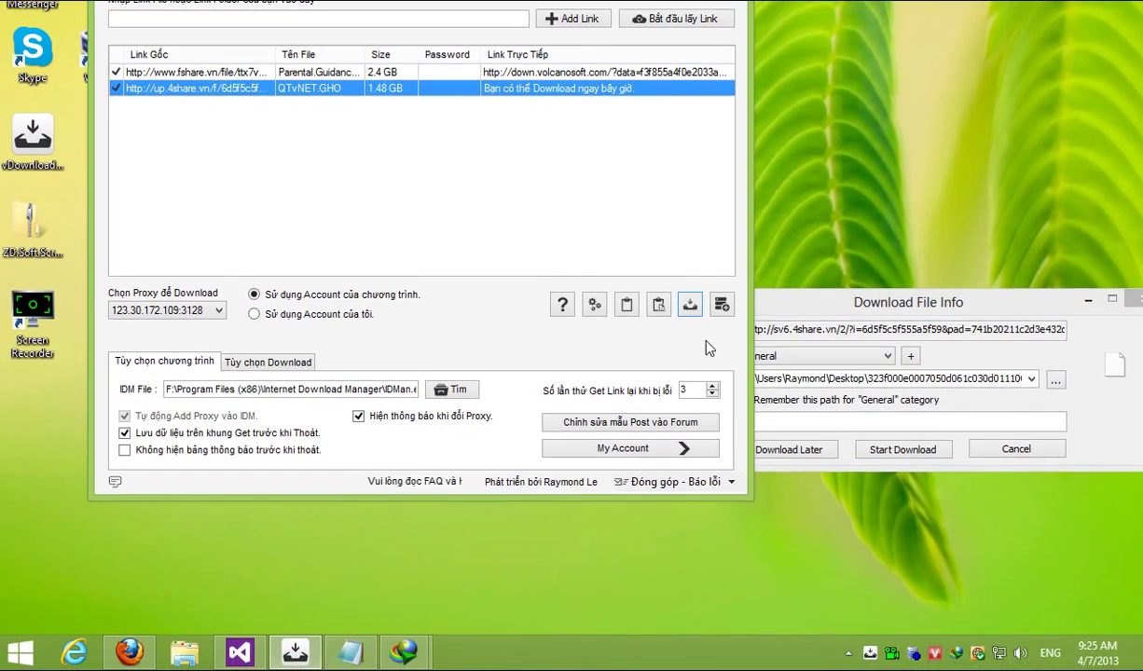
mouse_move(860, 317)
left_mouse_down()
mouse_move(600, 367)
mouse_move(739, 336)
left_mouse_up()
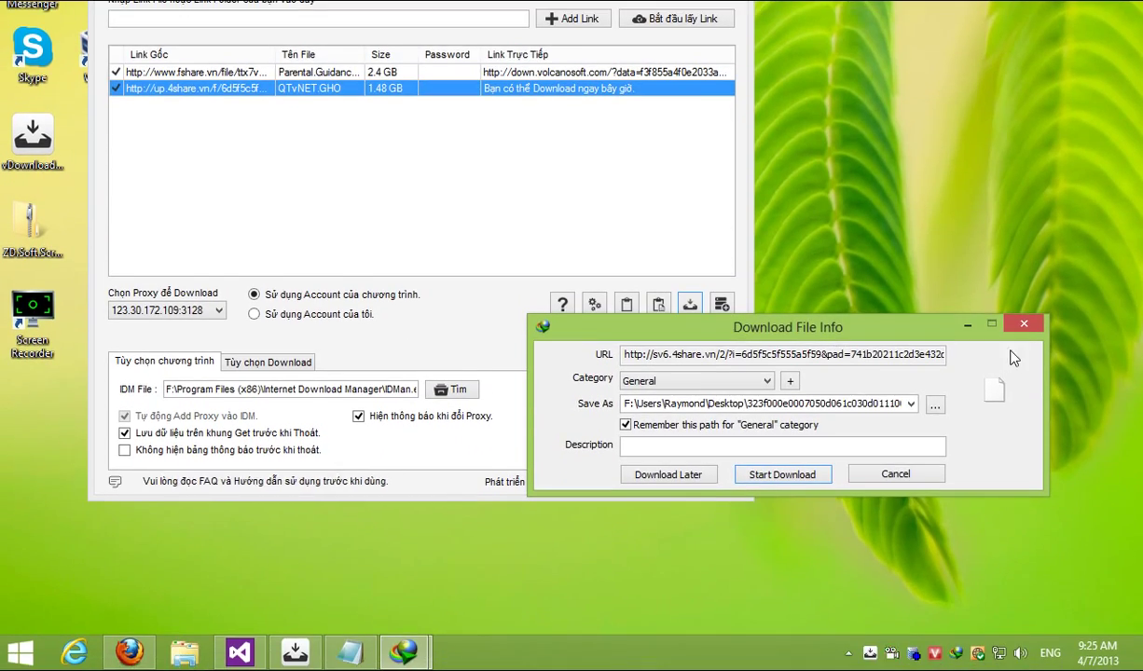
left_click(1024, 323)
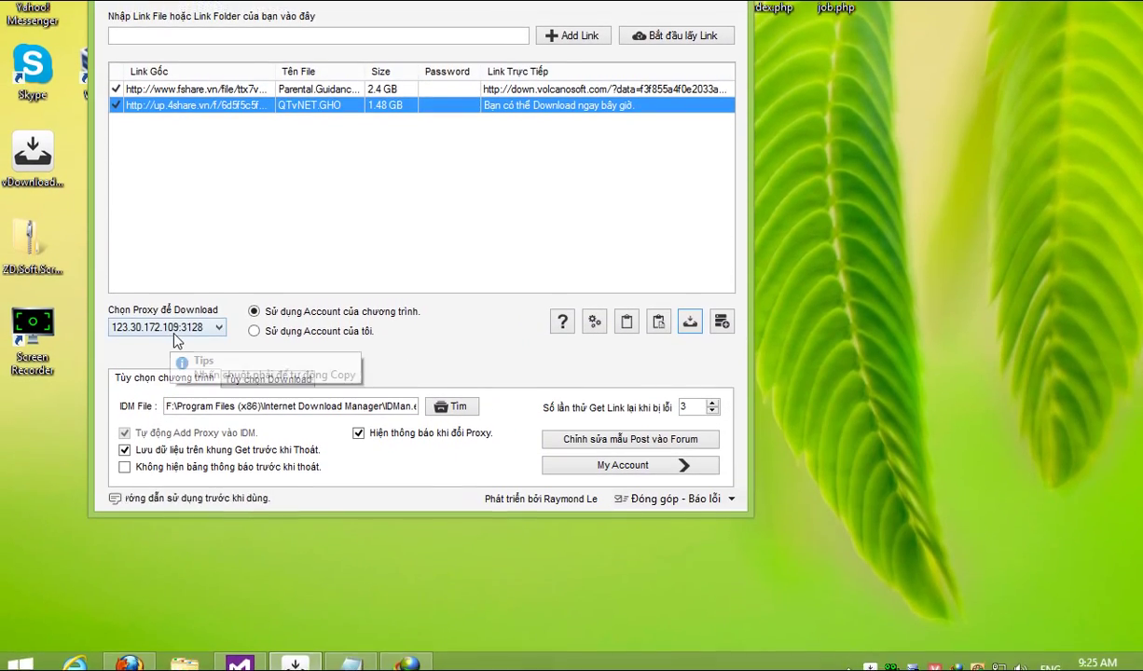
Choose proxy 106.187.50.32:3128 from the proxy list and accept the change warning.
left_click(172, 328)
left_click(168, 343)
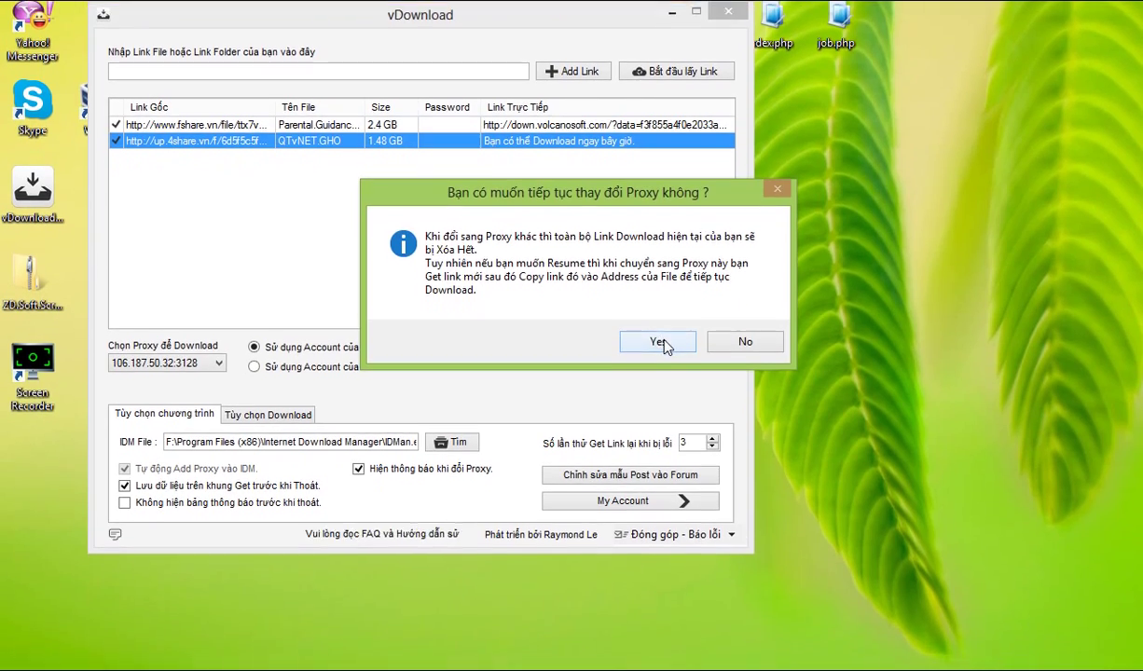
left_click(662, 338)
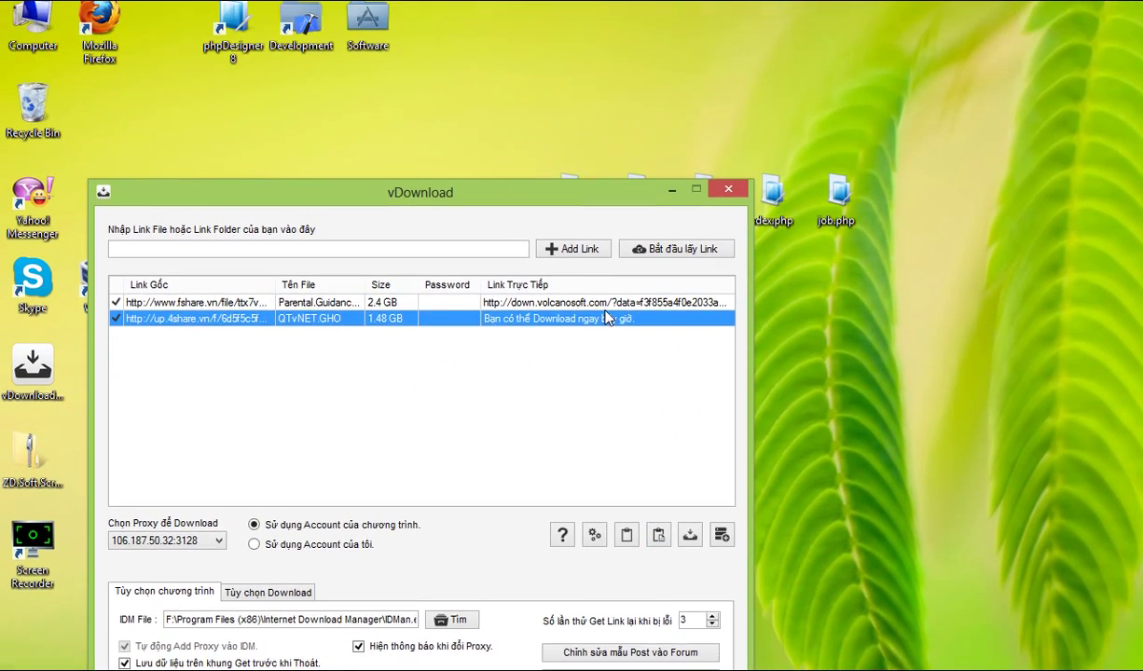
Send the 2.4 GB fshare link to IDM and bring the notes window forward.
left_click(606, 318)
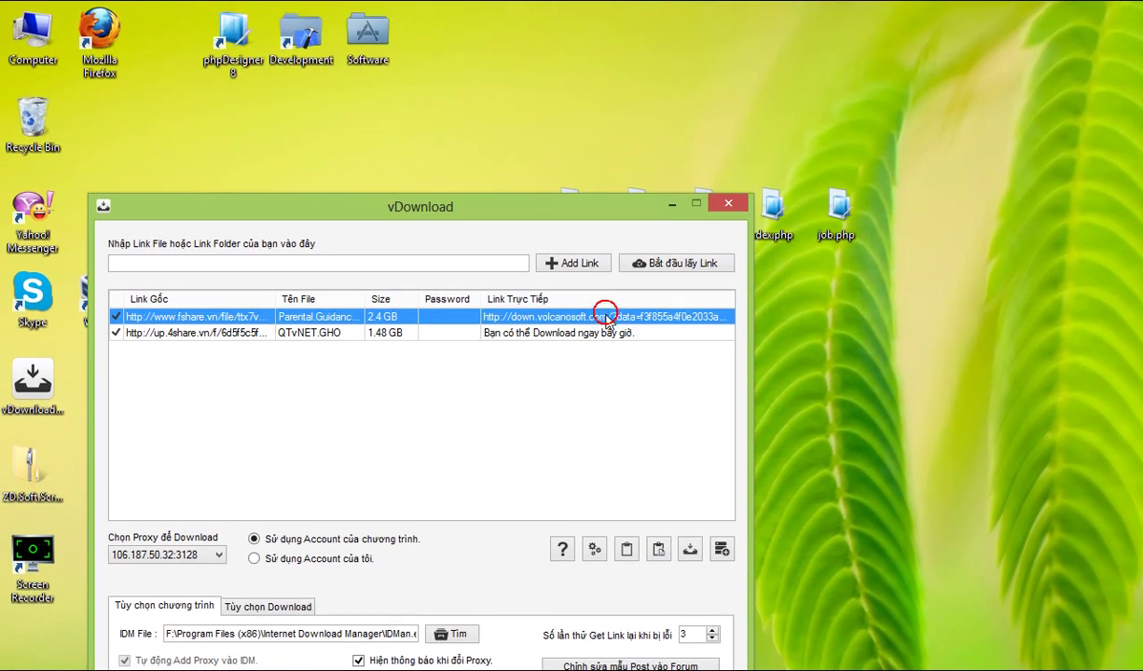
left_click(690, 333)
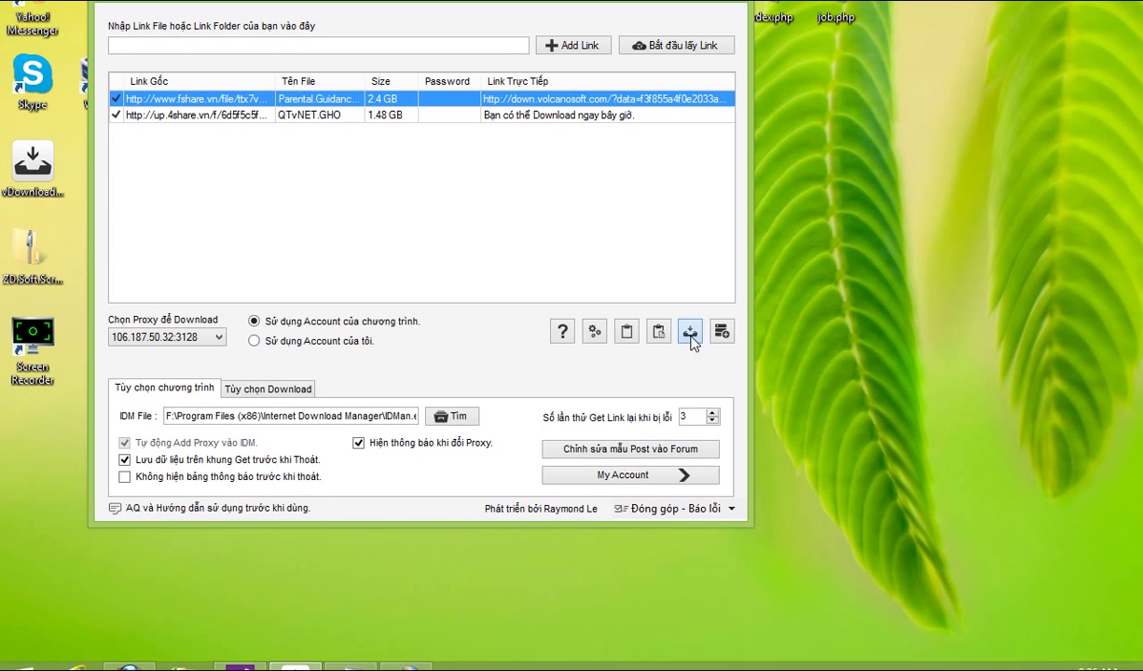
left_click(691, 333)
type("Khi chuyển sang proxy khác. Toàn bộ ln")
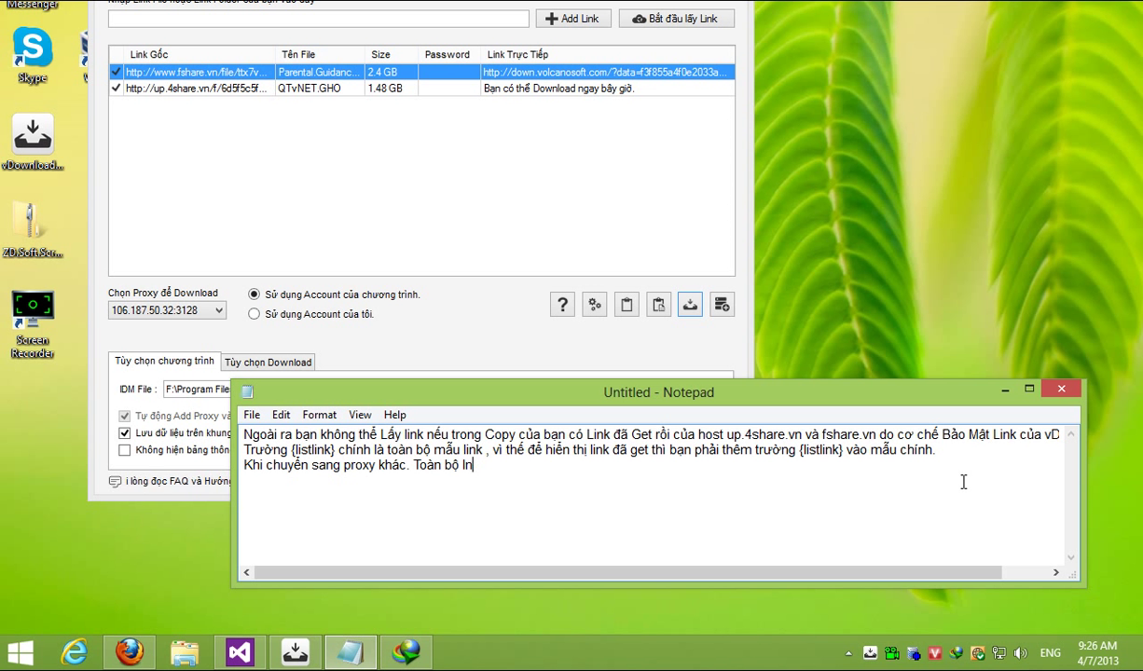
Trim the note's ending, fixing a misspelling and deleting the trailing word 'để'.
key("BackSpace")
key("BackSpace")
type("l")
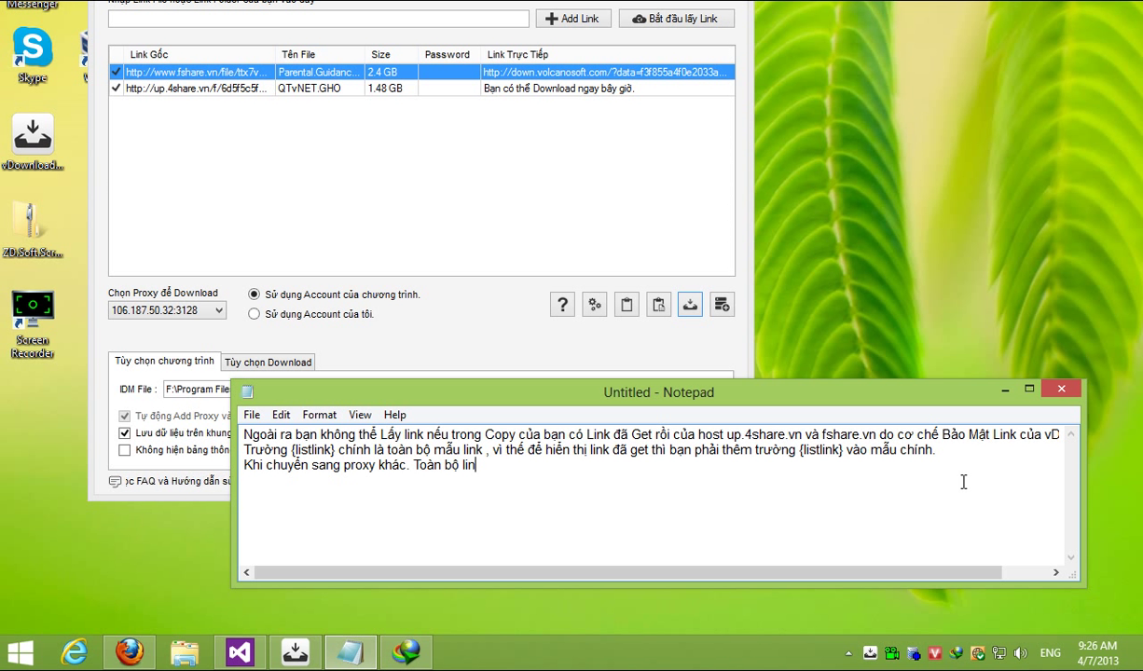
type("ink da")
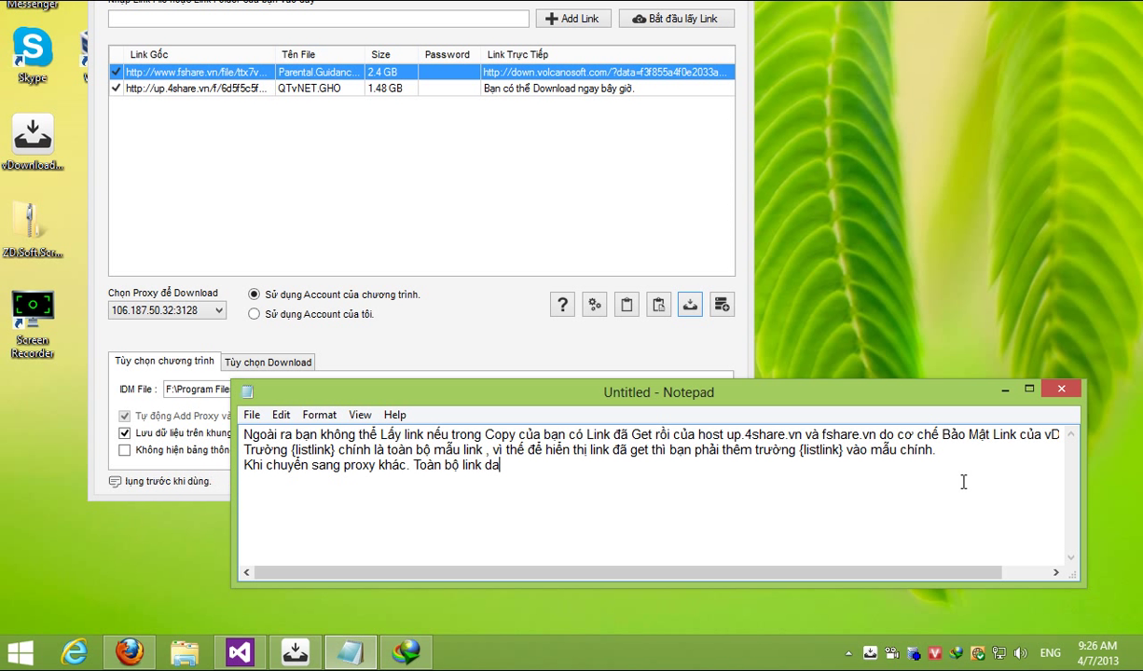
type("a")
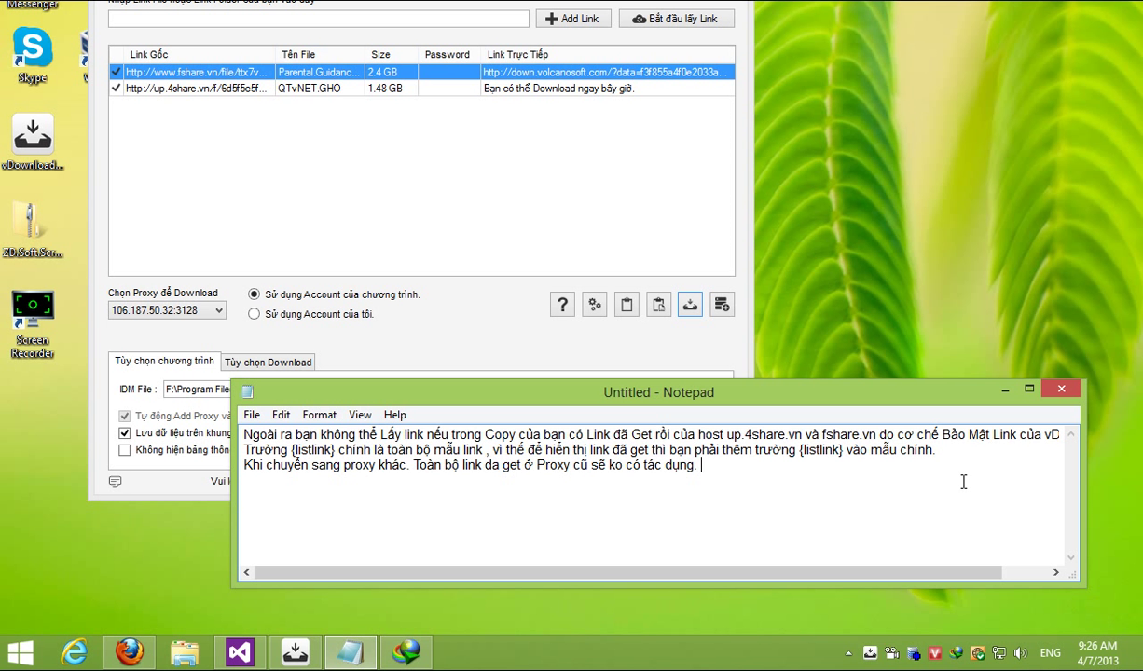
type("hể để")
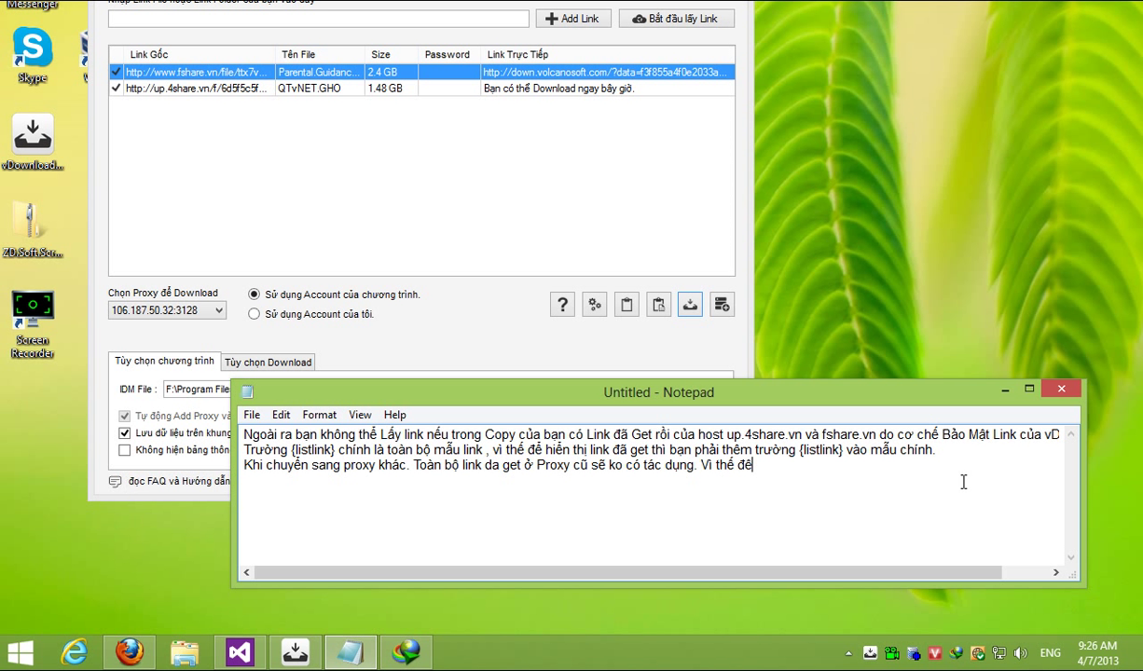
key("BackSpace")
type("ể")
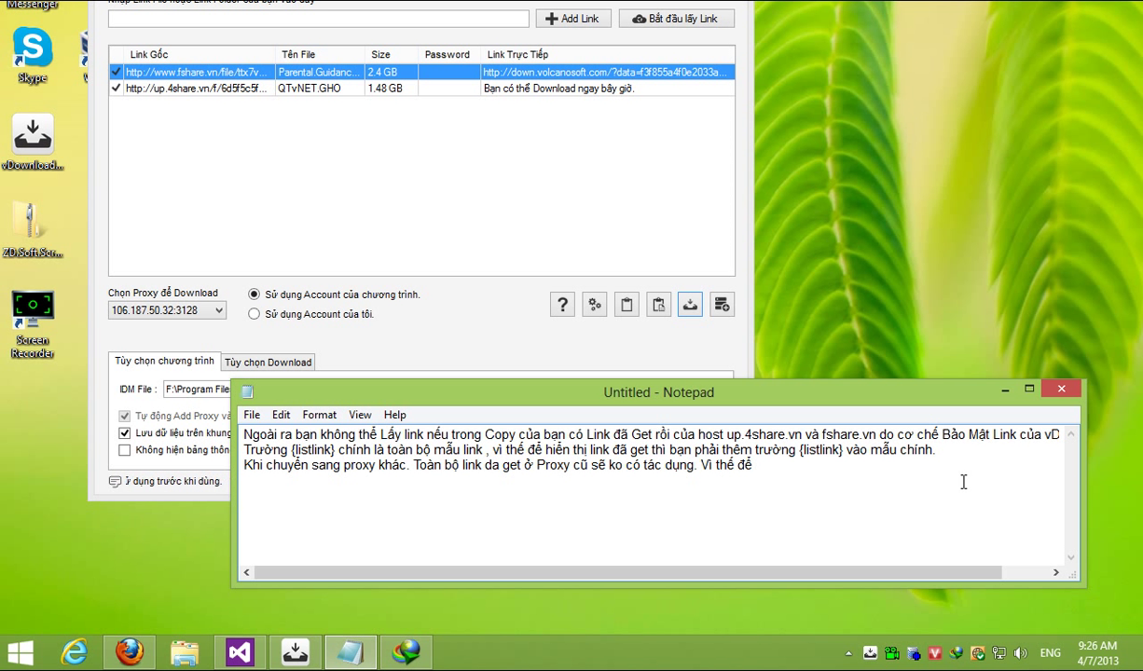
key("BackSpace")
key("BackSpace")
type("bạn phải get lại link mới.")
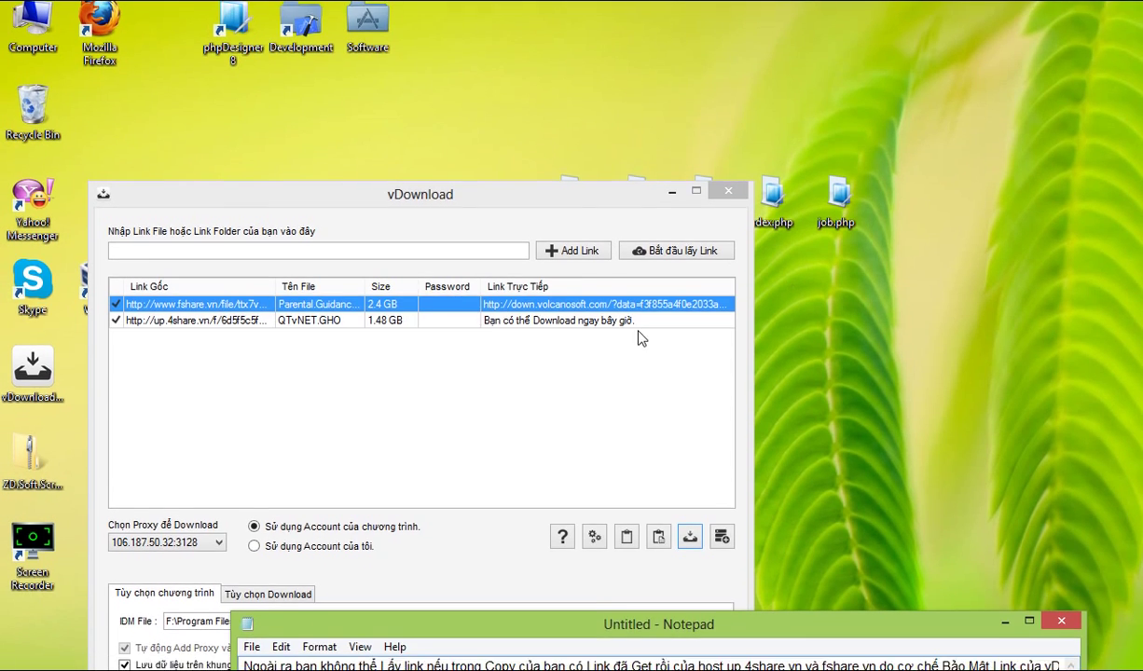
Re-fetch direct links for the selected rows, then keep only the fshare link selected.
left_click(632, 313)
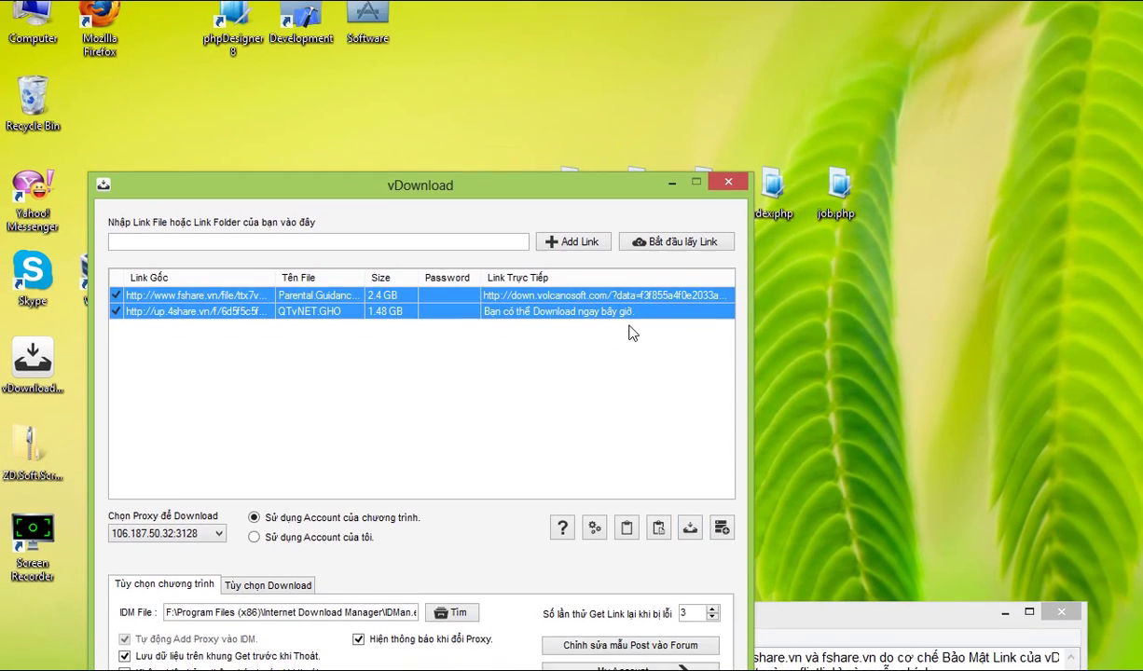
right_click(601, 314)
left_click(620, 320)
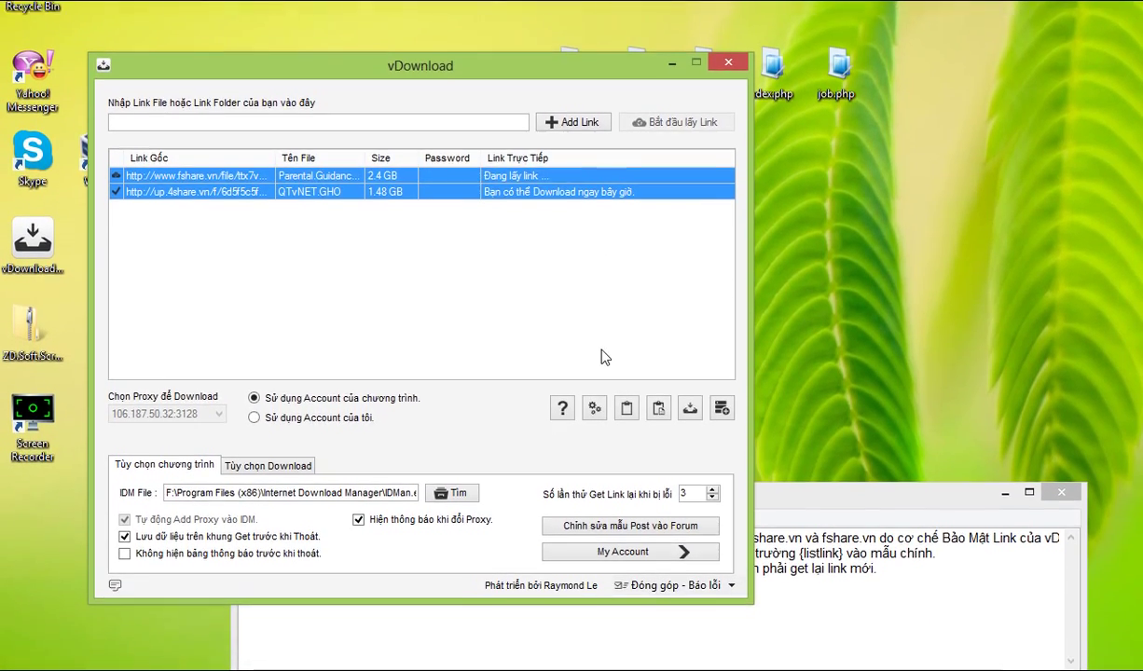
left_click(607, 340)
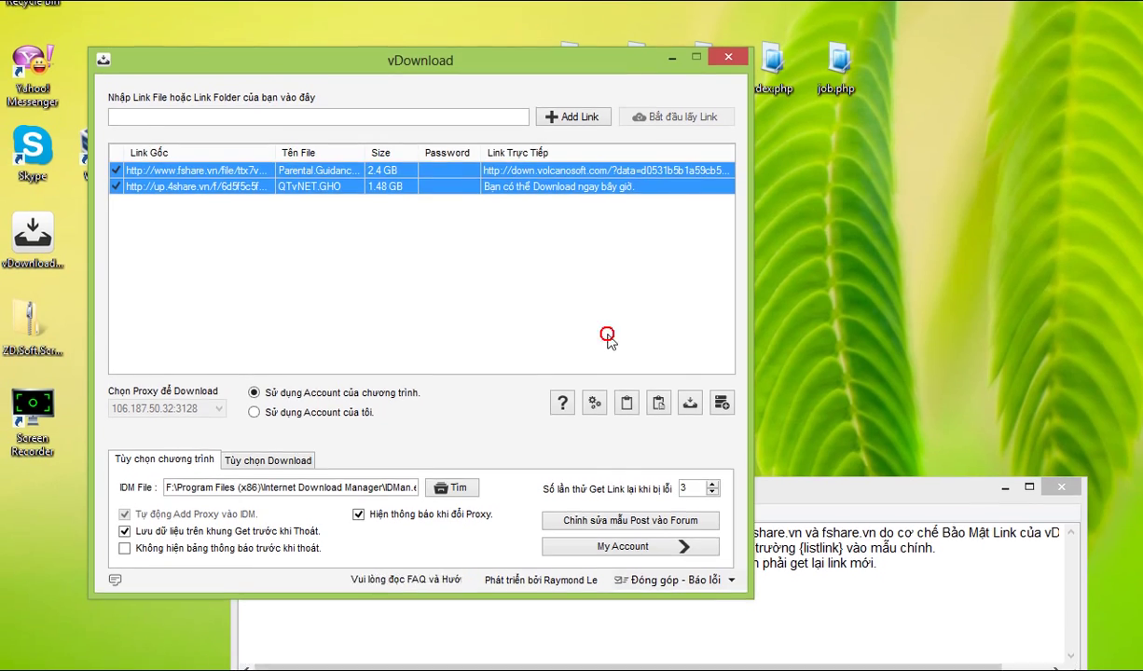
left_click(604, 169)
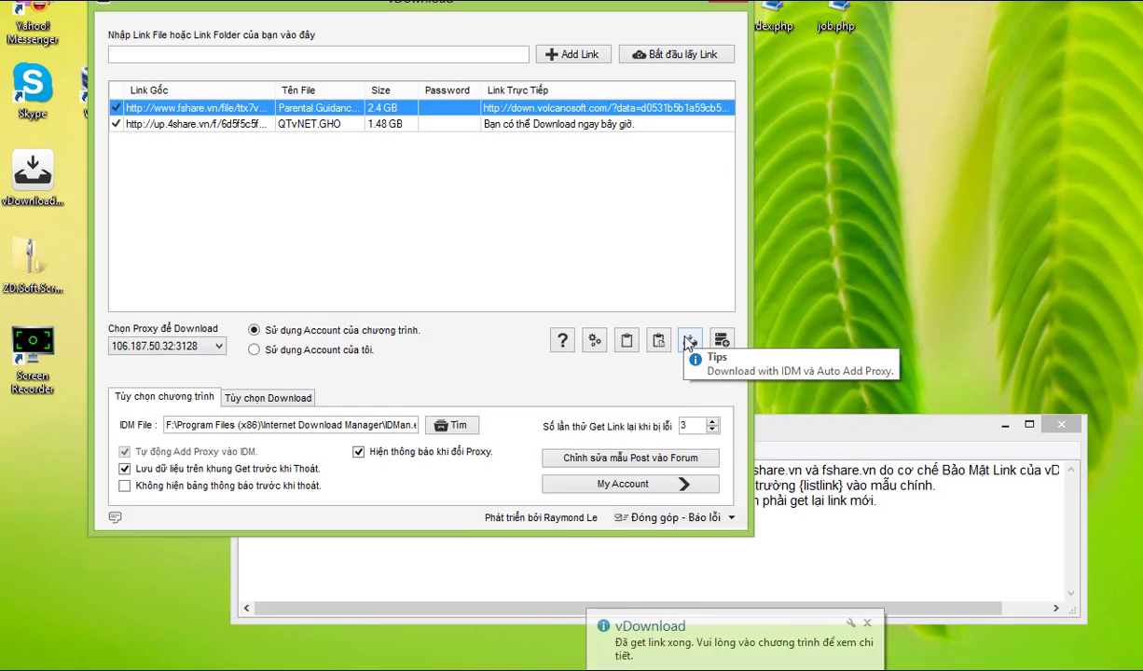
Review IDM download details for the fshare and 4share files, cancelling each, then reopen fshare's.
left_click(690, 506)
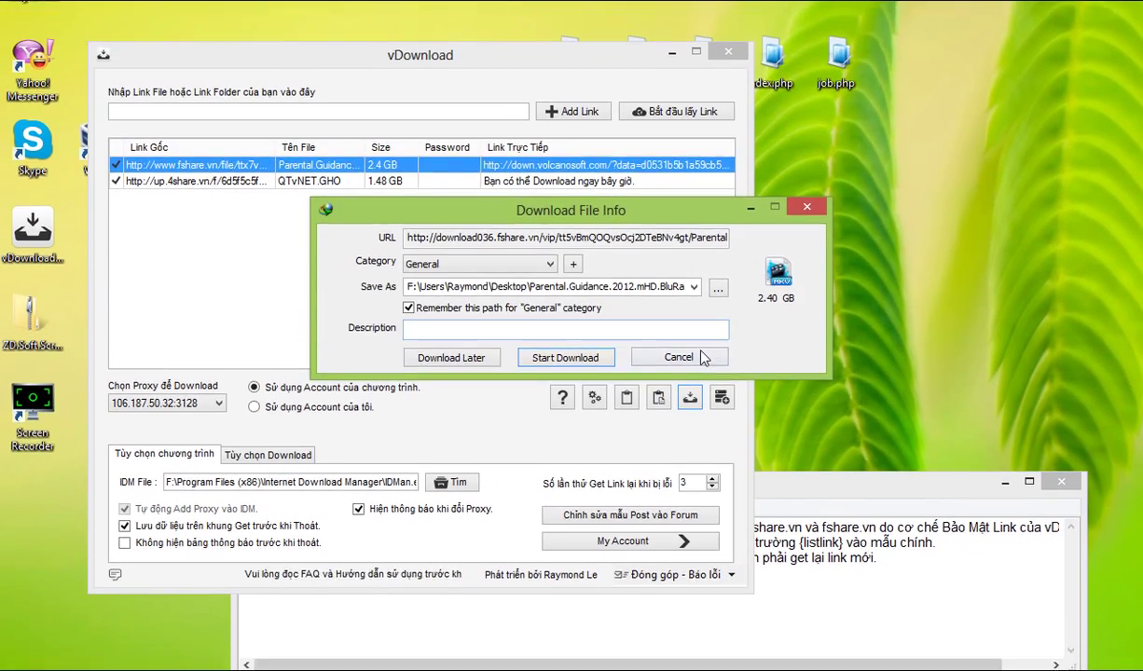
left_click(704, 358)
left_click(652, 181)
left_click(688, 334)
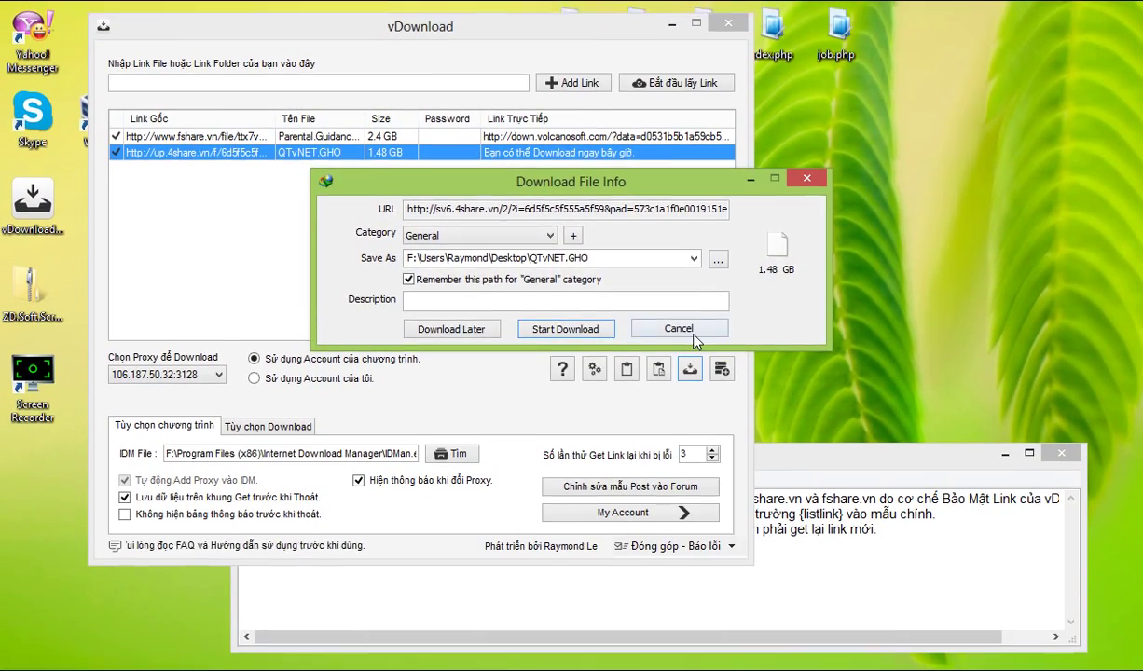
left_click(667, 328)
left_click(882, 390)
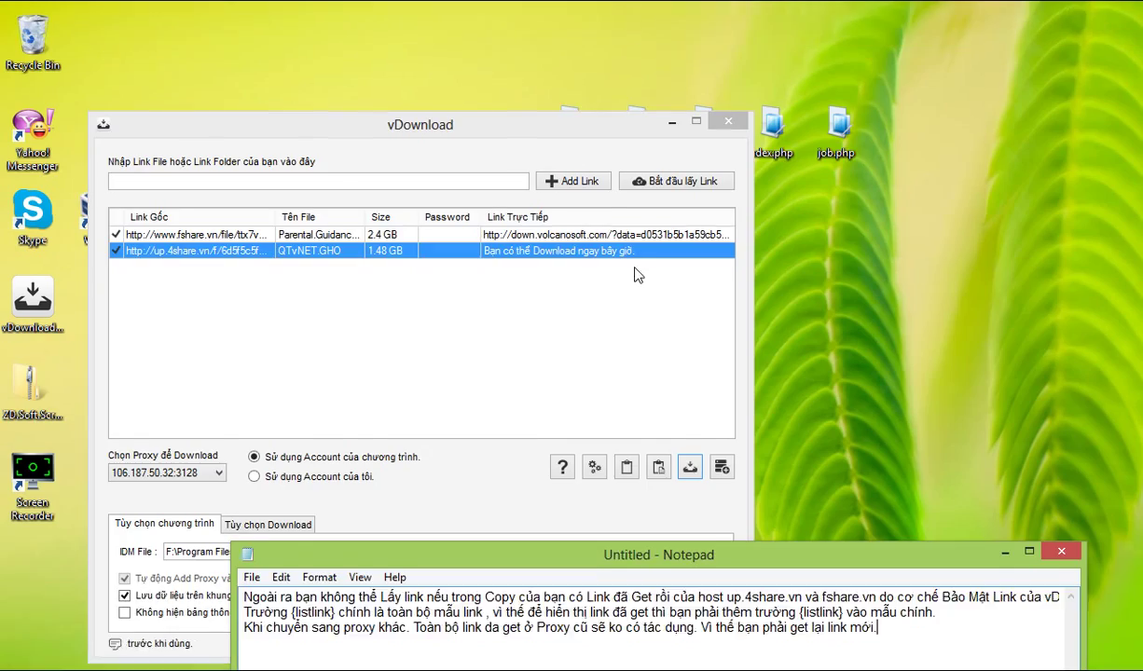
left_click(650, 321)
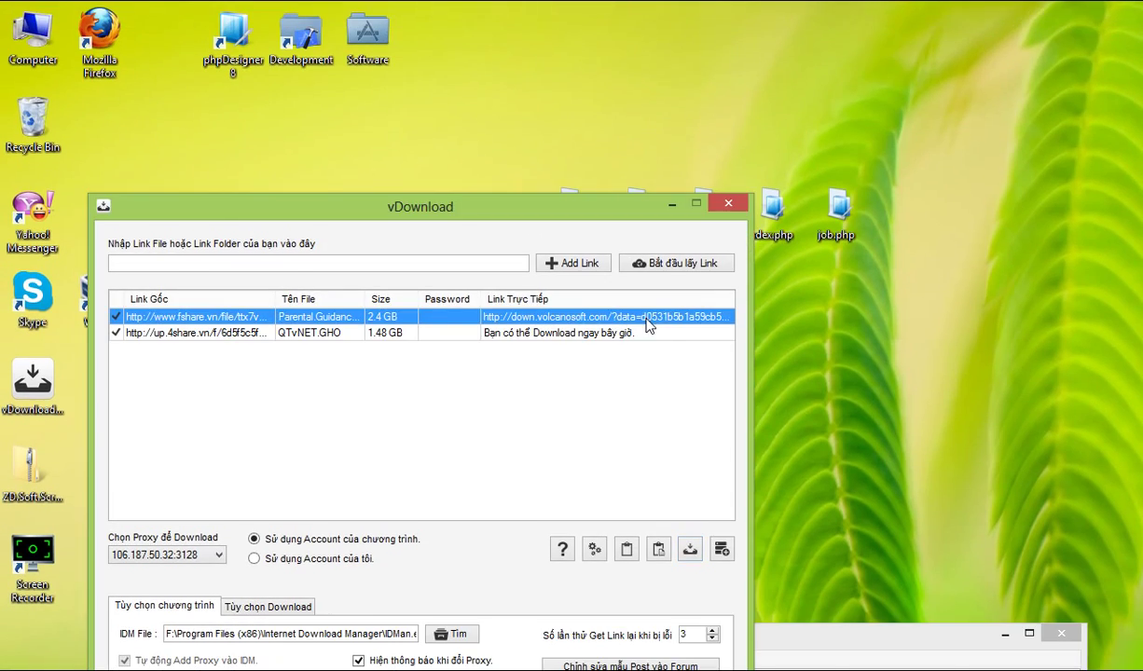
double_click(634, 317)
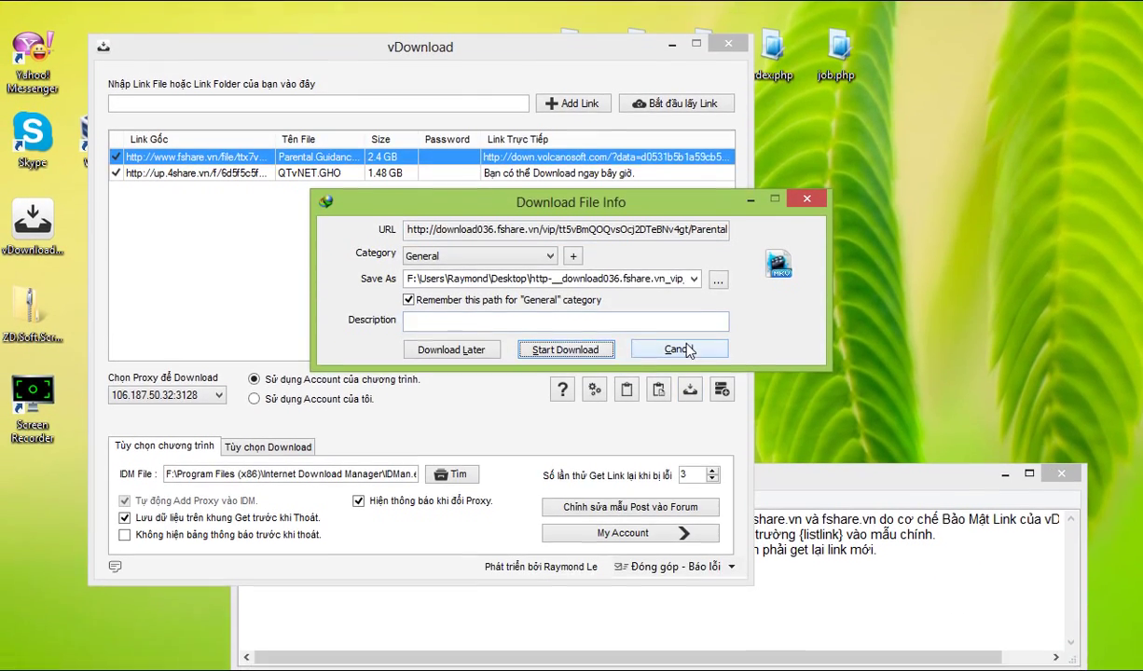
Dismiss the fshare download details and bring up the Tùy chọn Download options.
left_click(667, 343)
left_click(303, 362)
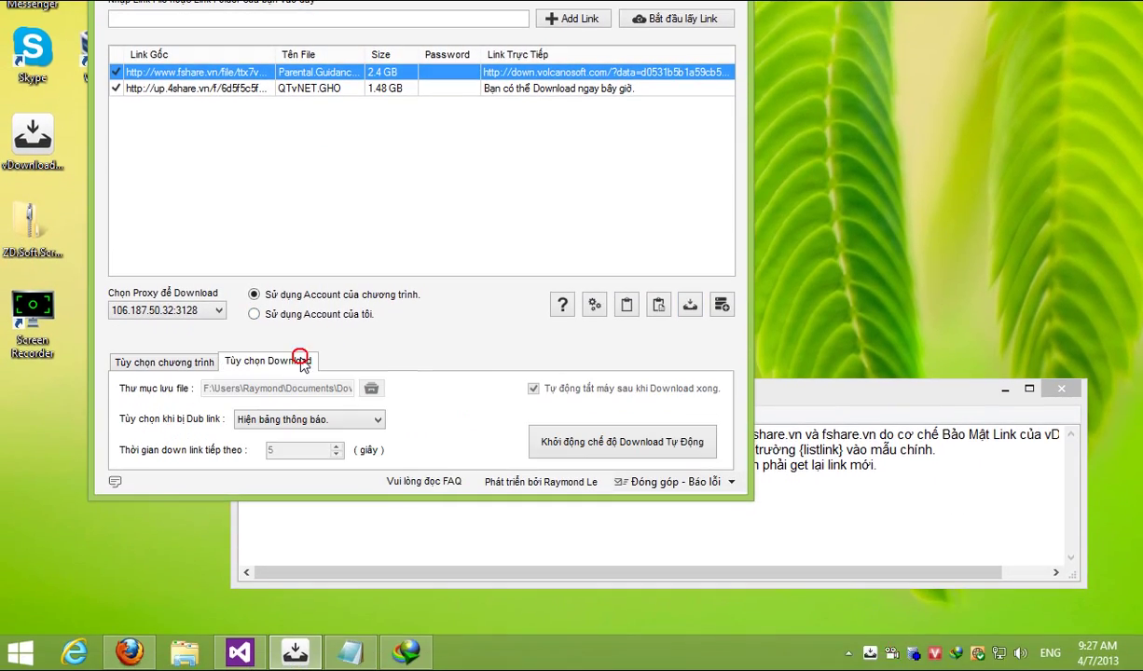
left_click(200, 365)
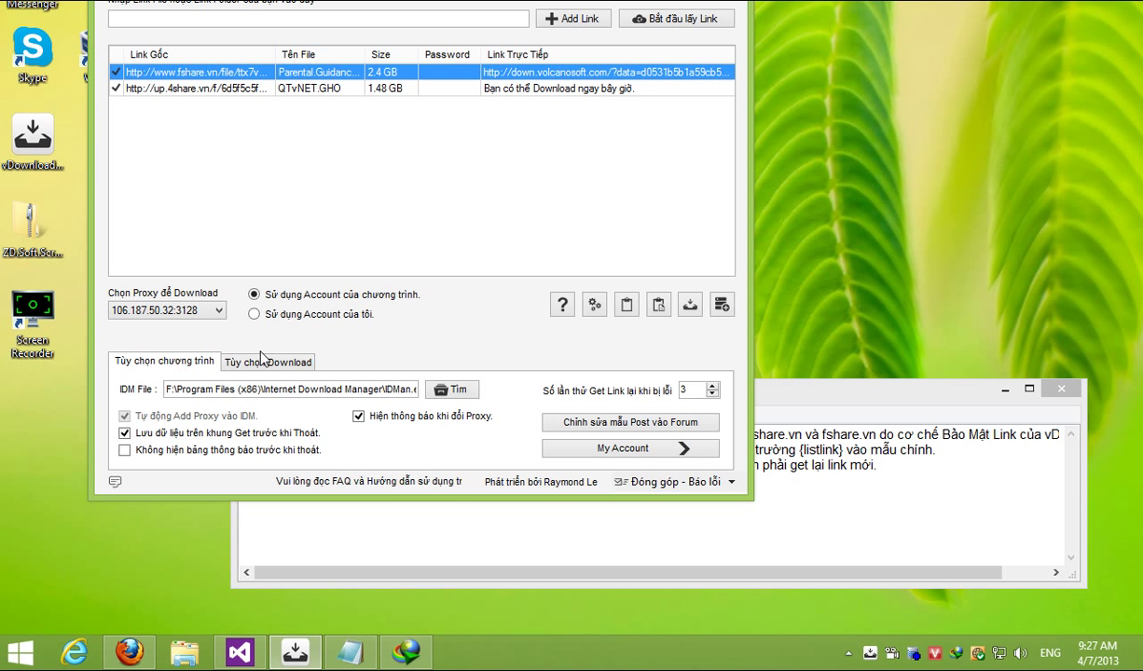
left_click(266, 360)
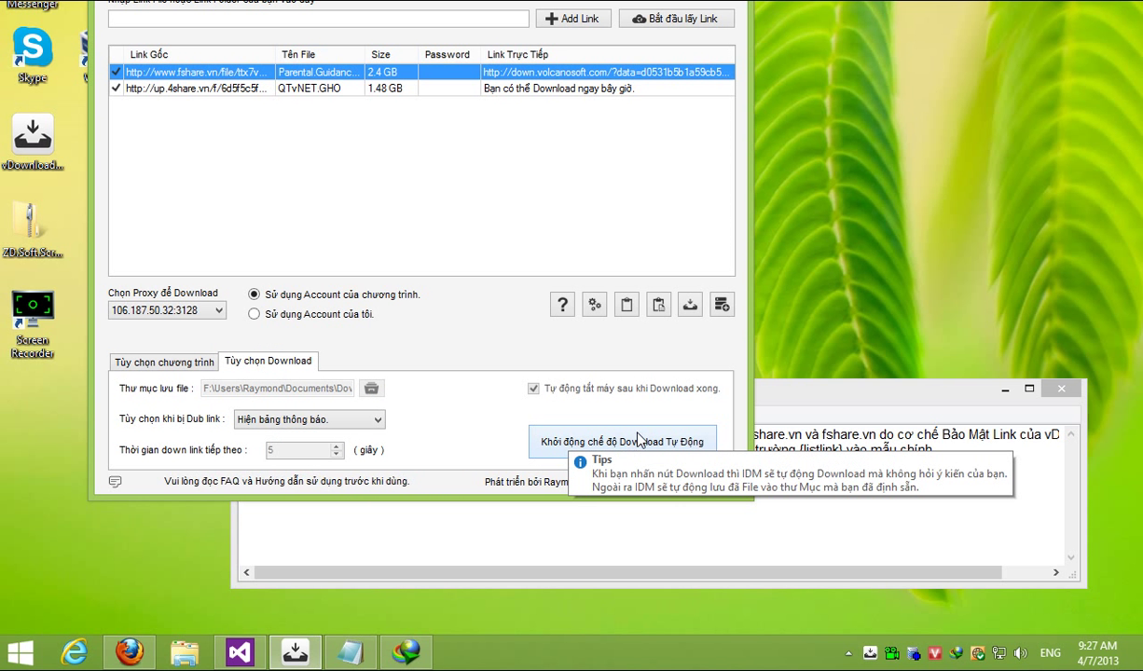
Enable Khởi động chế độ Download Tự Động with Desktop as save folder, then open IDM.
left_click(605, 452)
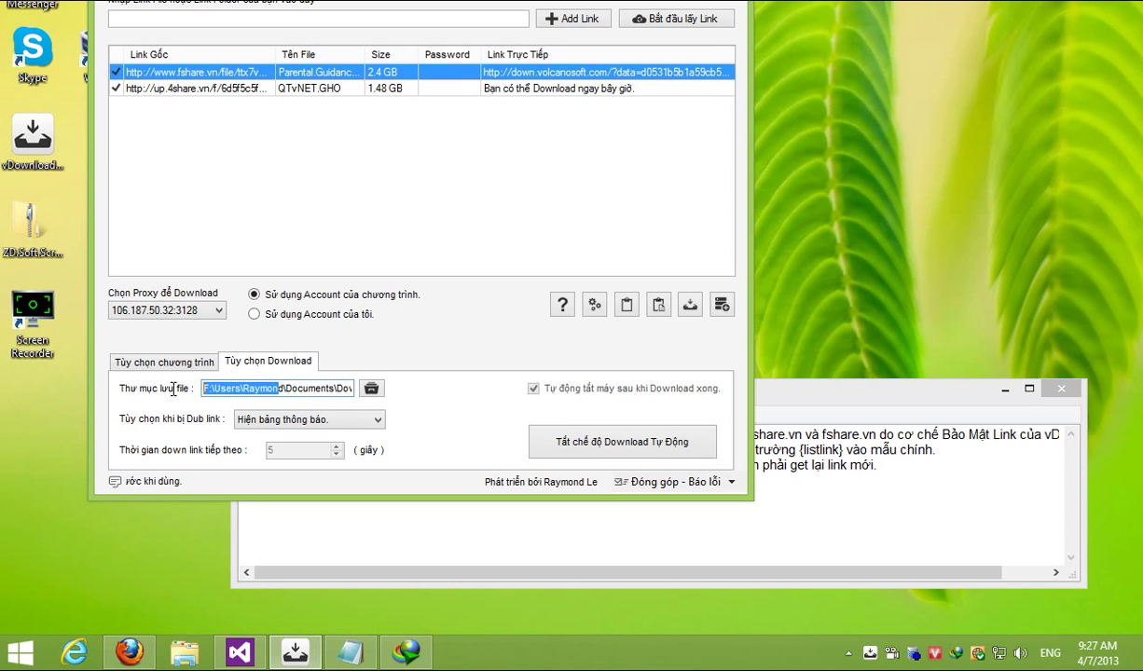
left_click(372, 390)
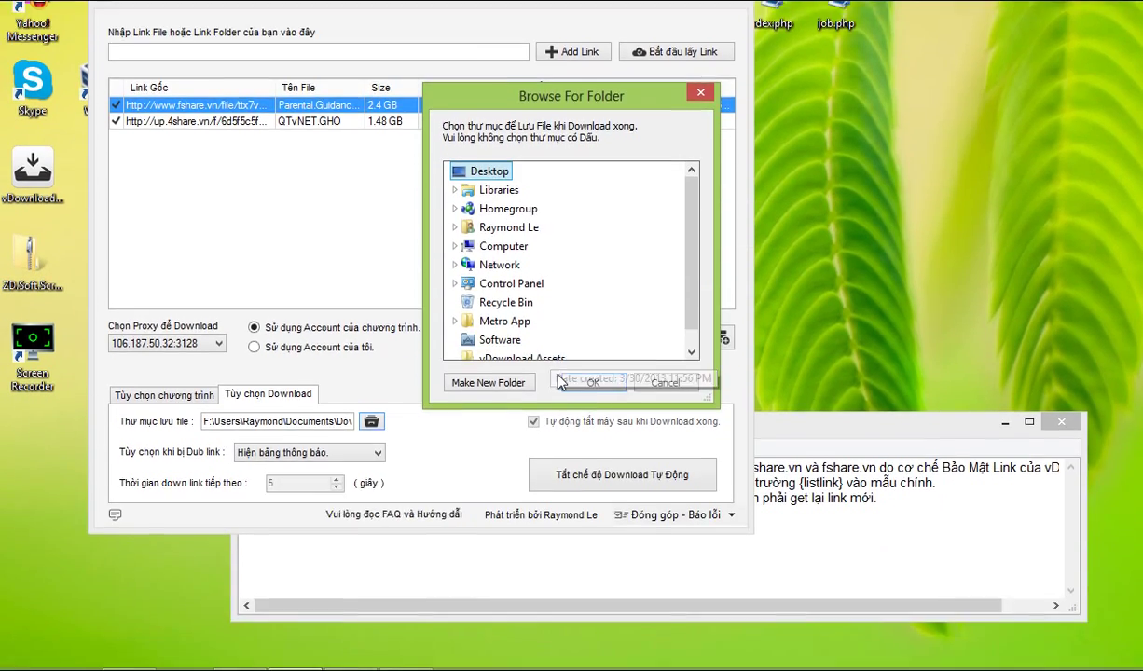
left_click(589, 383)
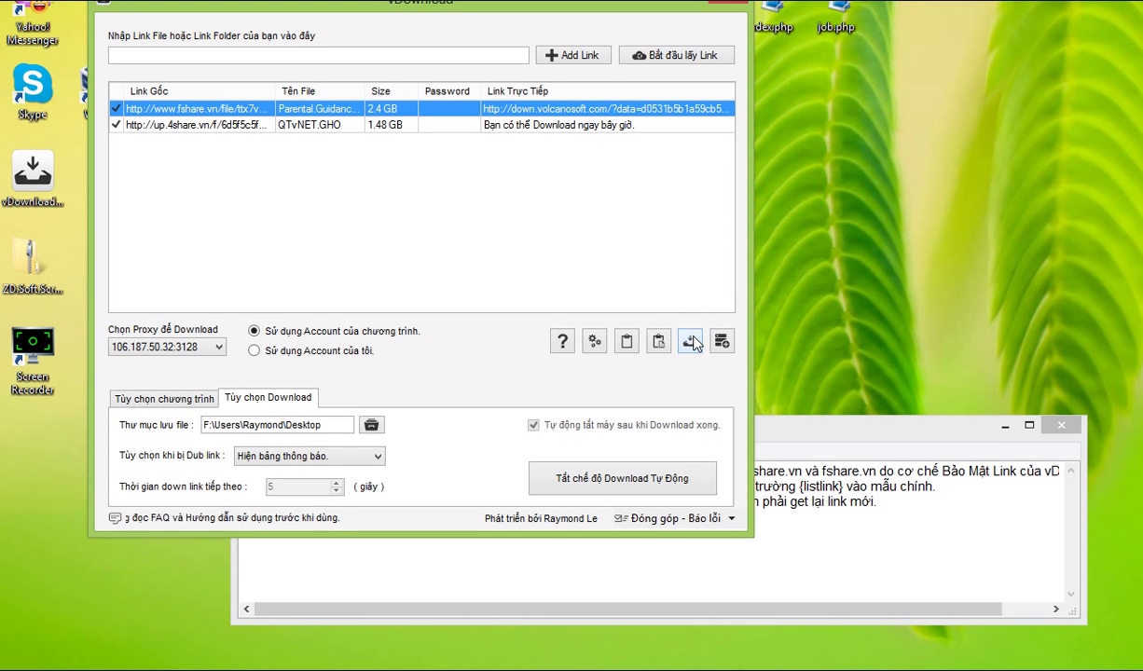
left_click(693, 342)
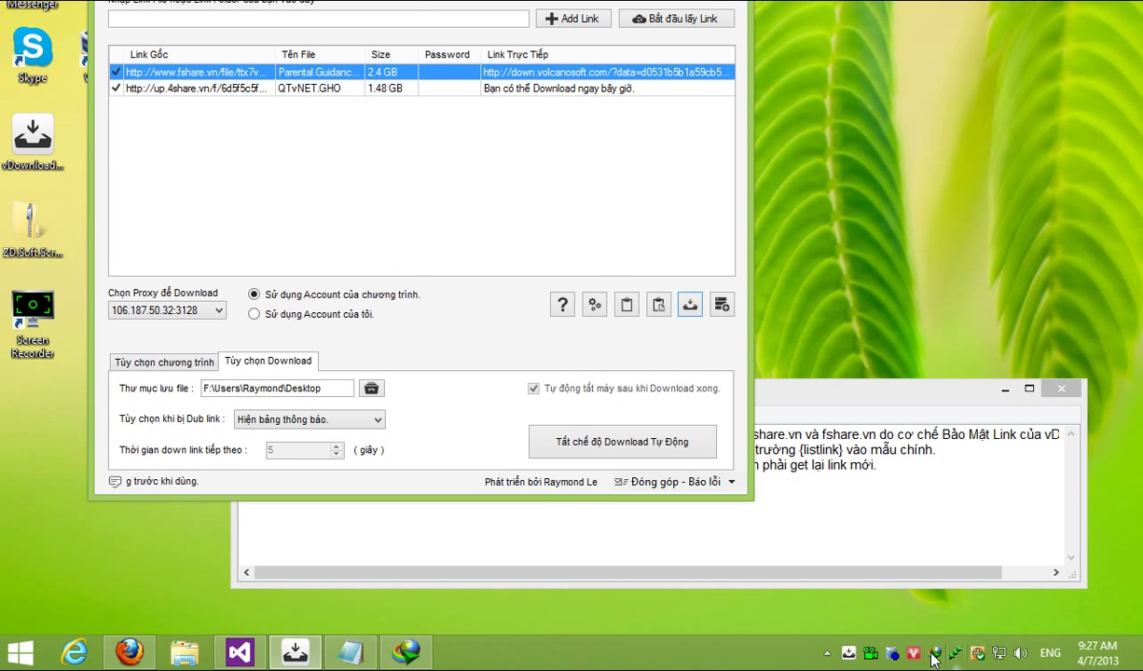
double_click(955, 654)
Inspect the Parental.Guidance download's Properties, confirming its Save To path is the Desktop.
left_click(552, 370)
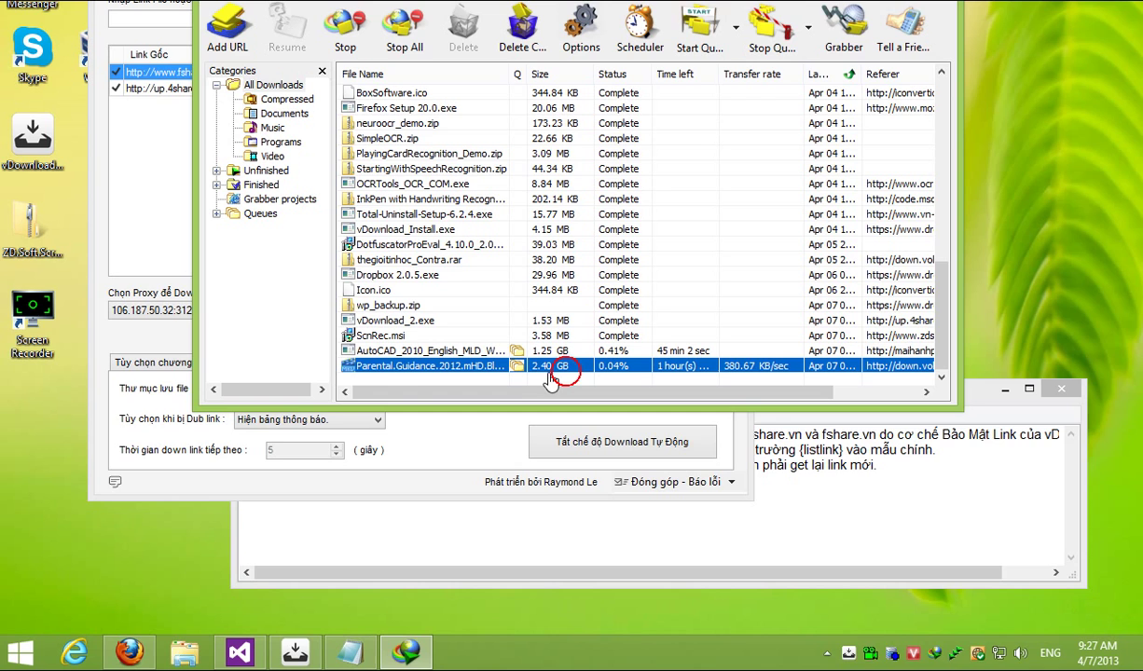
right_click(699, 372)
left_click(783, 588)
left_click(590, 323)
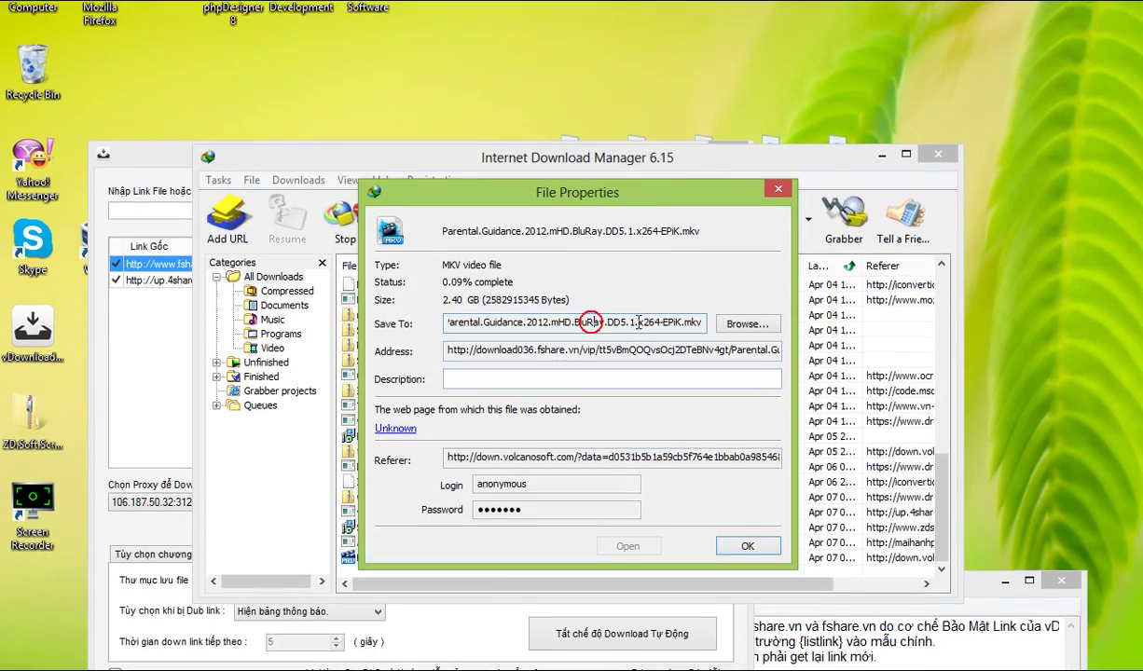
double_click(638, 322)
left_click(569, 323)
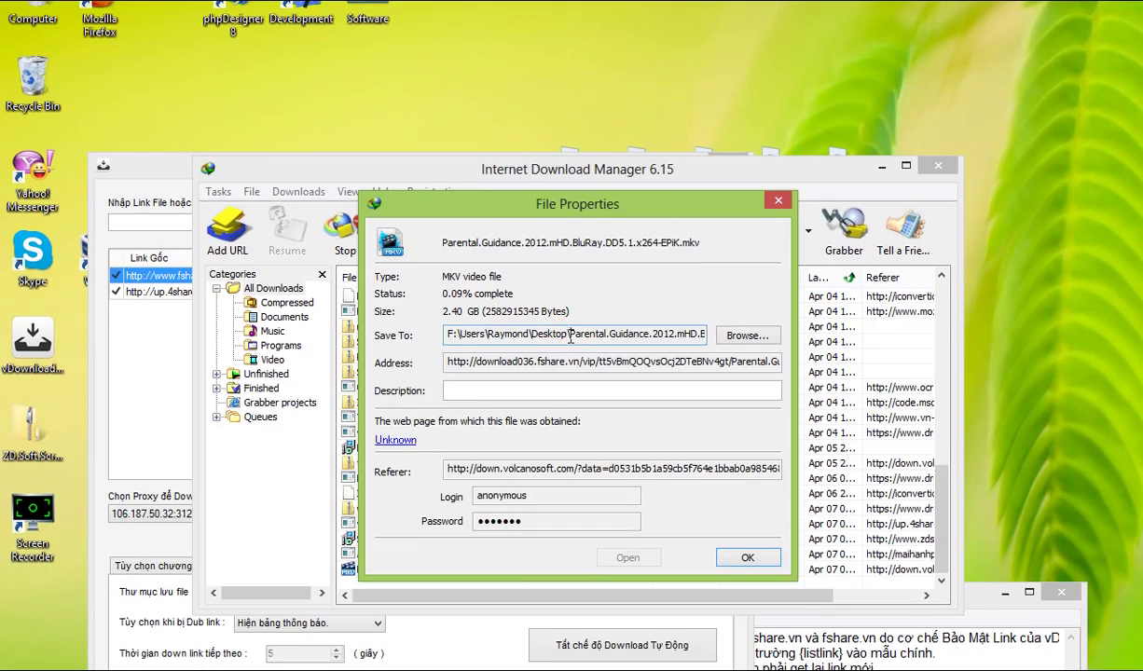
left_click_drag(570, 334, 447, 334)
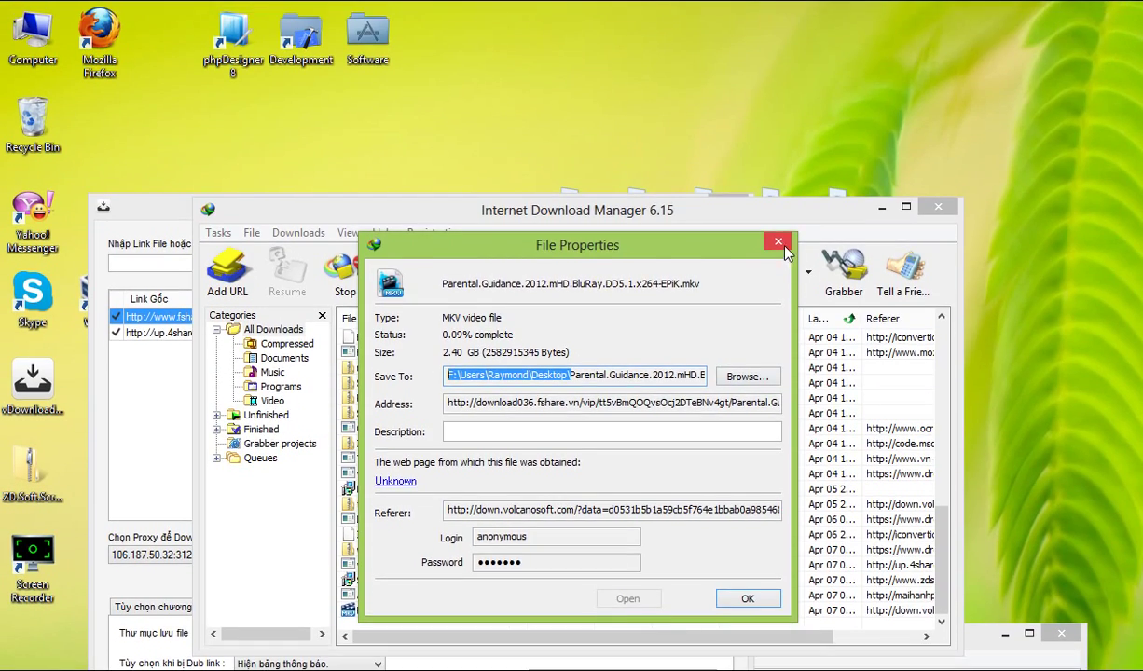
left_click(784, 245)
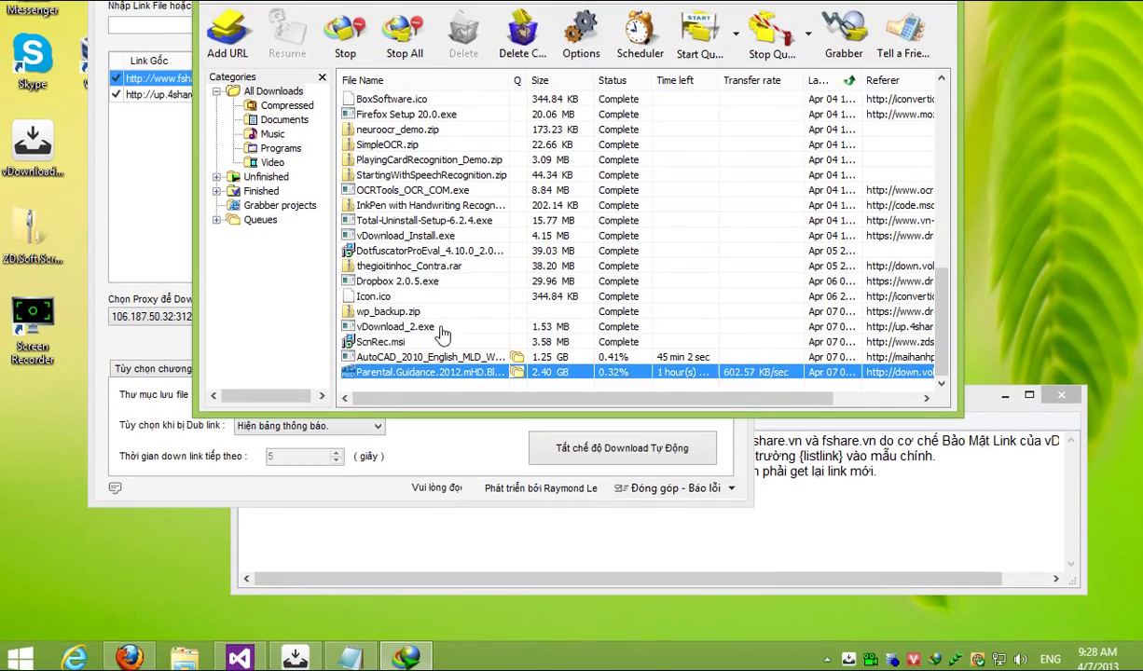
Bring vDownload forward, hide its options panel, move it aside and choose to quit.
left_click(164, 219)
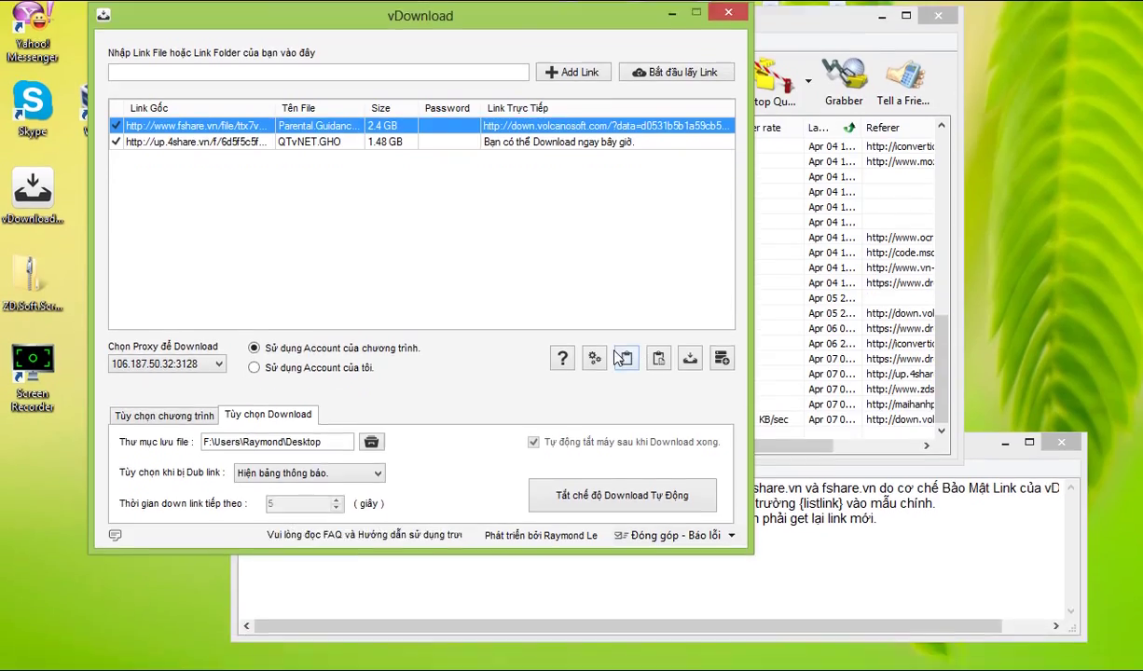
left_click(595, 549)
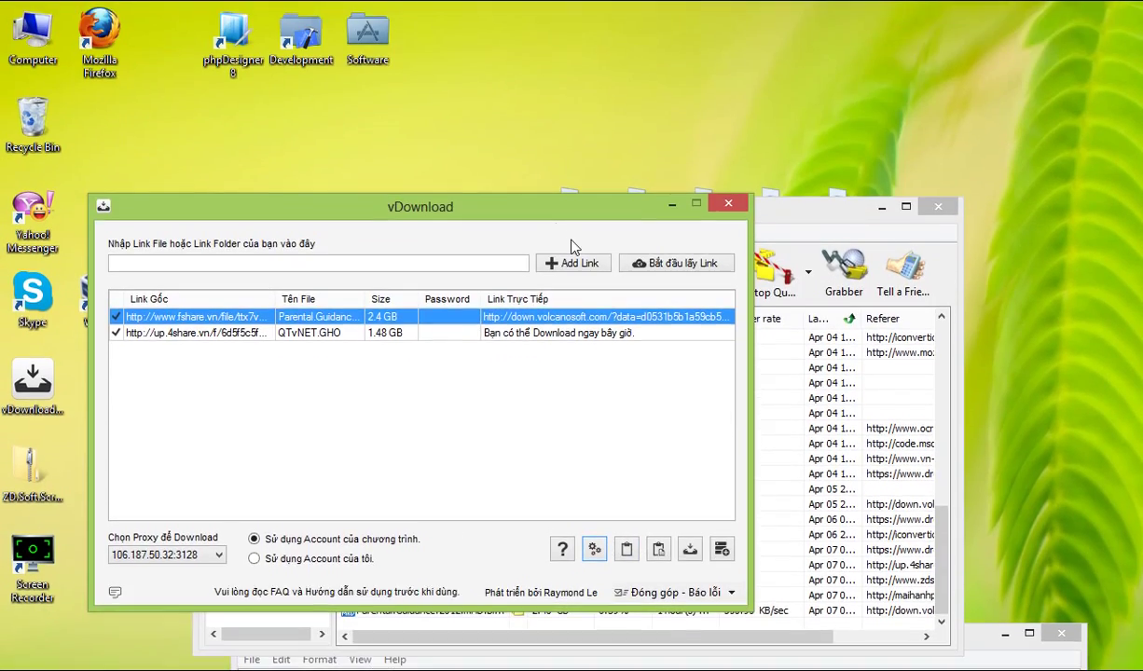
left_click_drag(513, 208, 546, 338)
left_click(668, 332)
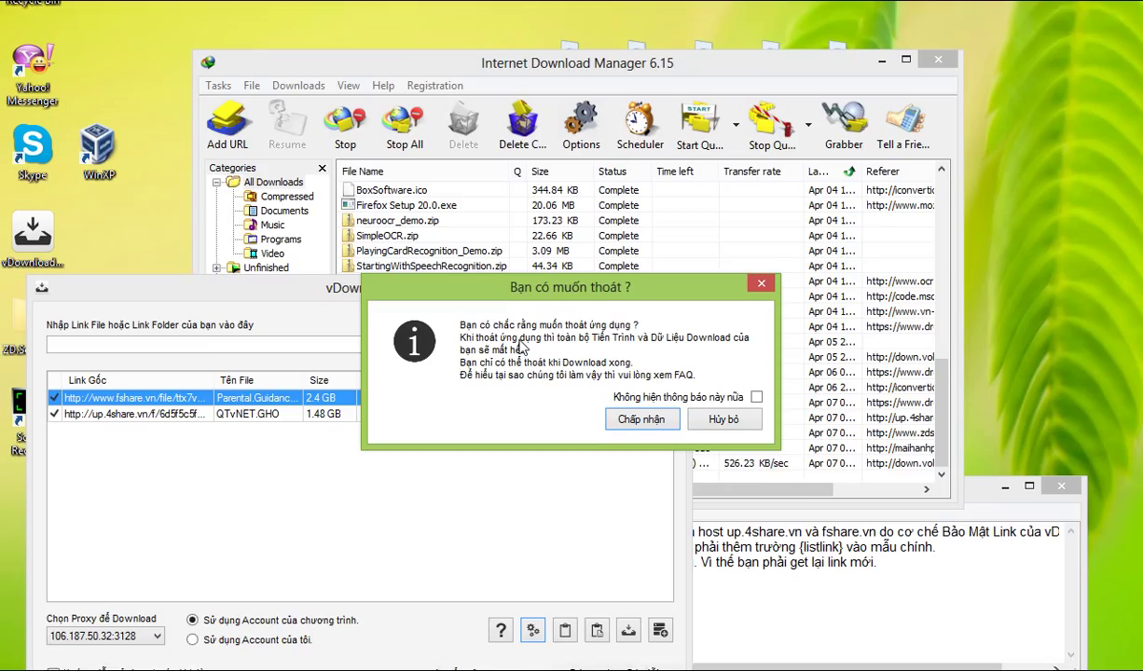
Confirm quitting vDownload with Chấp nhận and move the IDM window left.
left_click(642, 418)
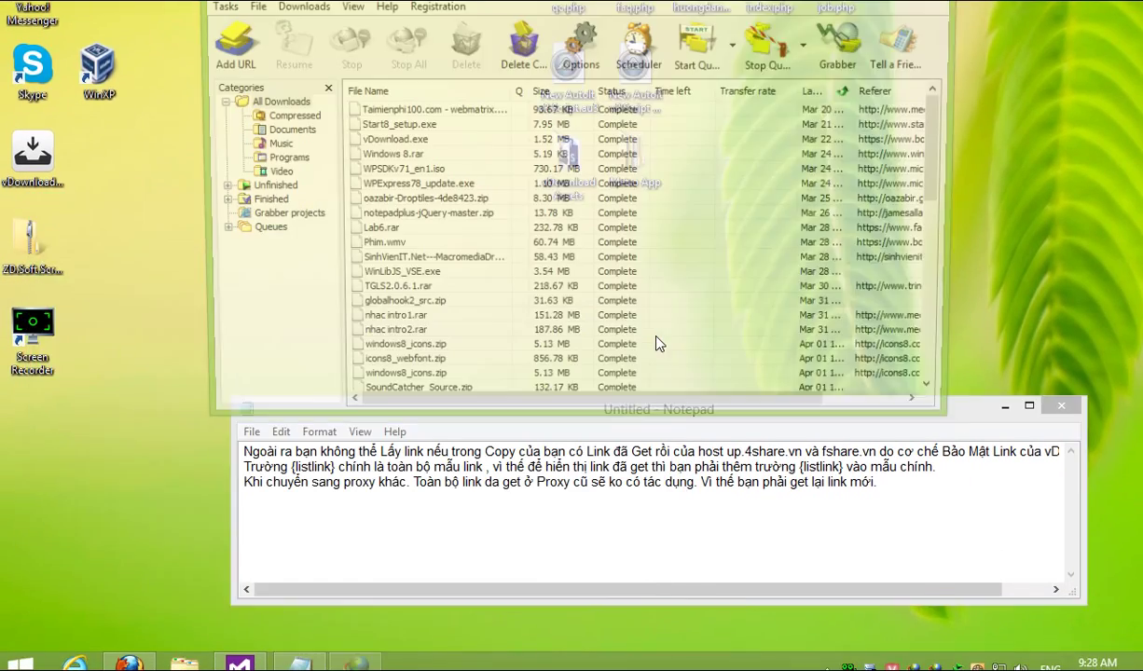
scroll(657, 344, "down", 10)
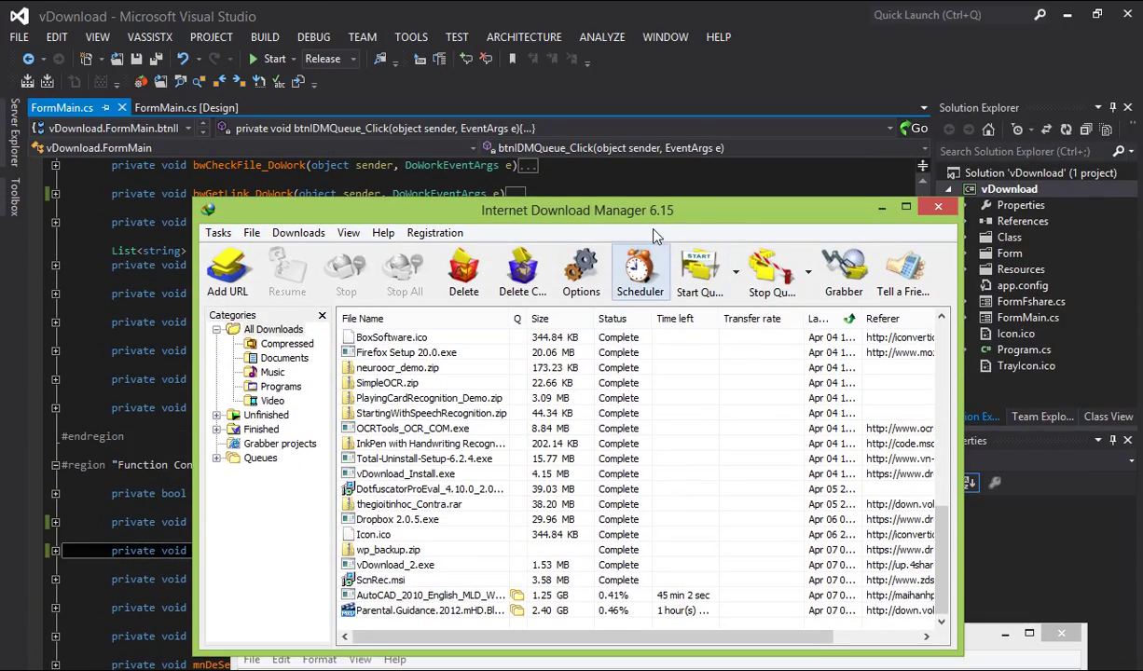
left_click_drag(583, 126, 474, 129)
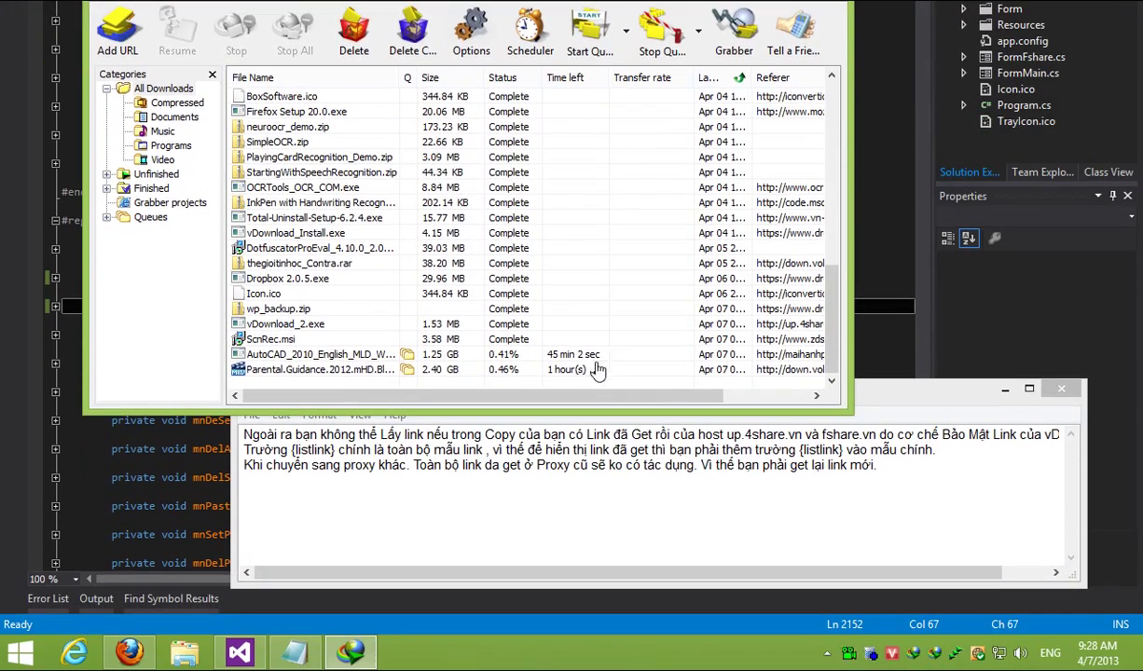
Read the Parental.Guidance download's Description in Properties, which asks to re-fetch the link.
left_click(588, 370)
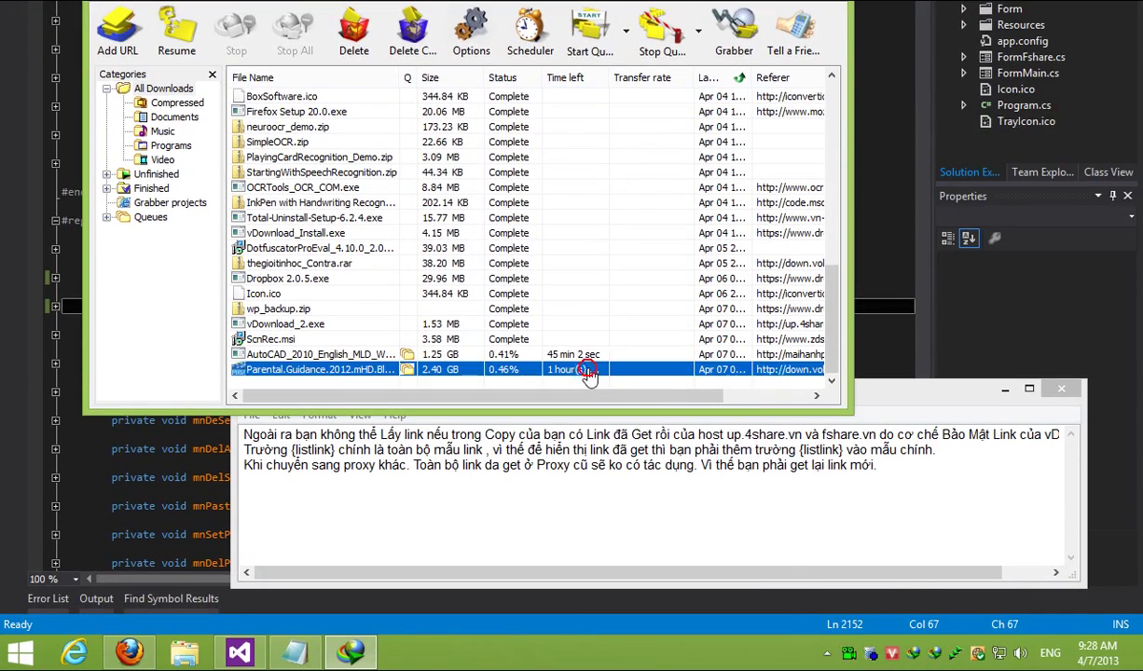
right_click(588, 370)
left_click(630, 611)
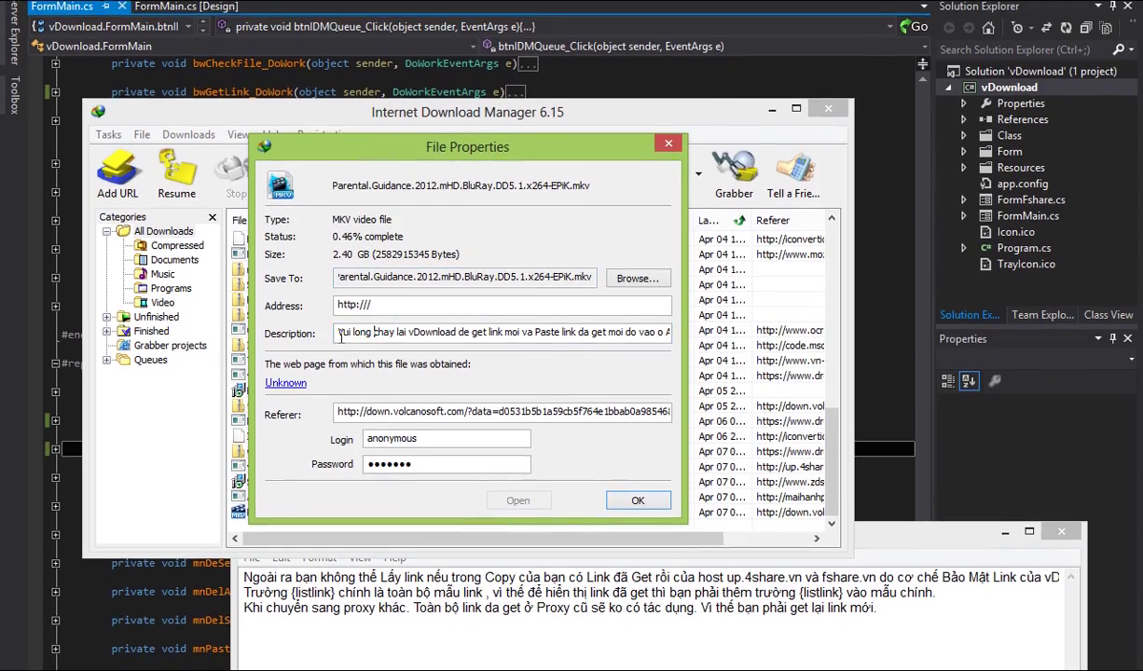
mouse_move(339, 325)
left_mouse_down()
mouse_move(632, 345)
mouse_move(676, 329)
left_mouse_up()
left_click(422, 326)
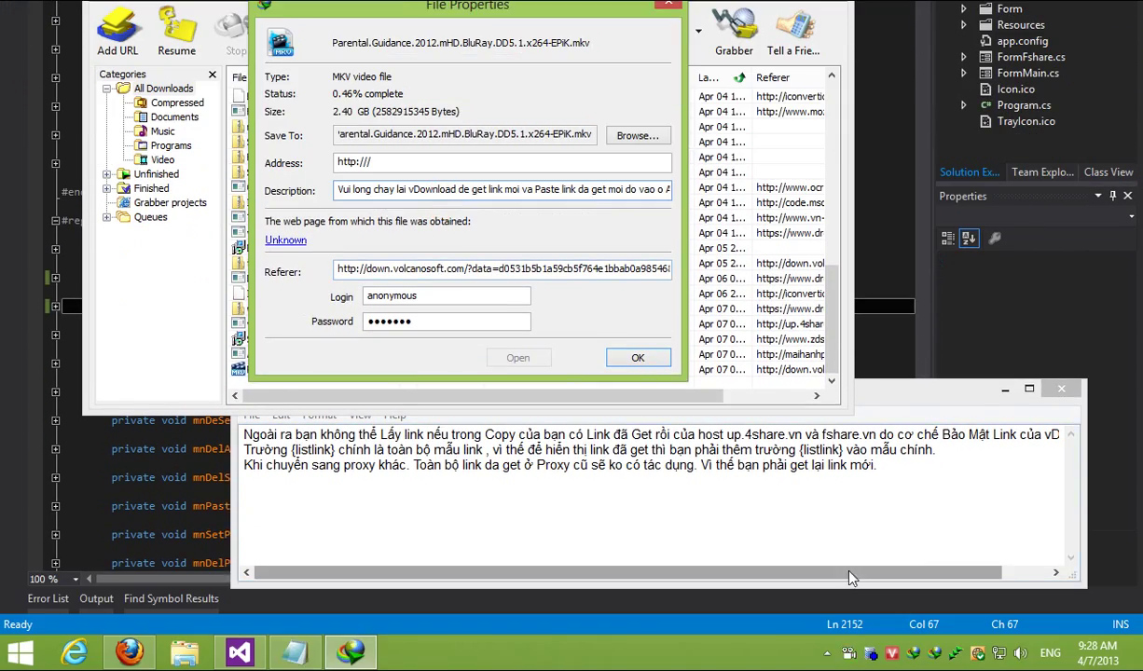
Bring the Notepad note forward to continue the re-fetch explanation.
left_click(955, 530)
type("k")
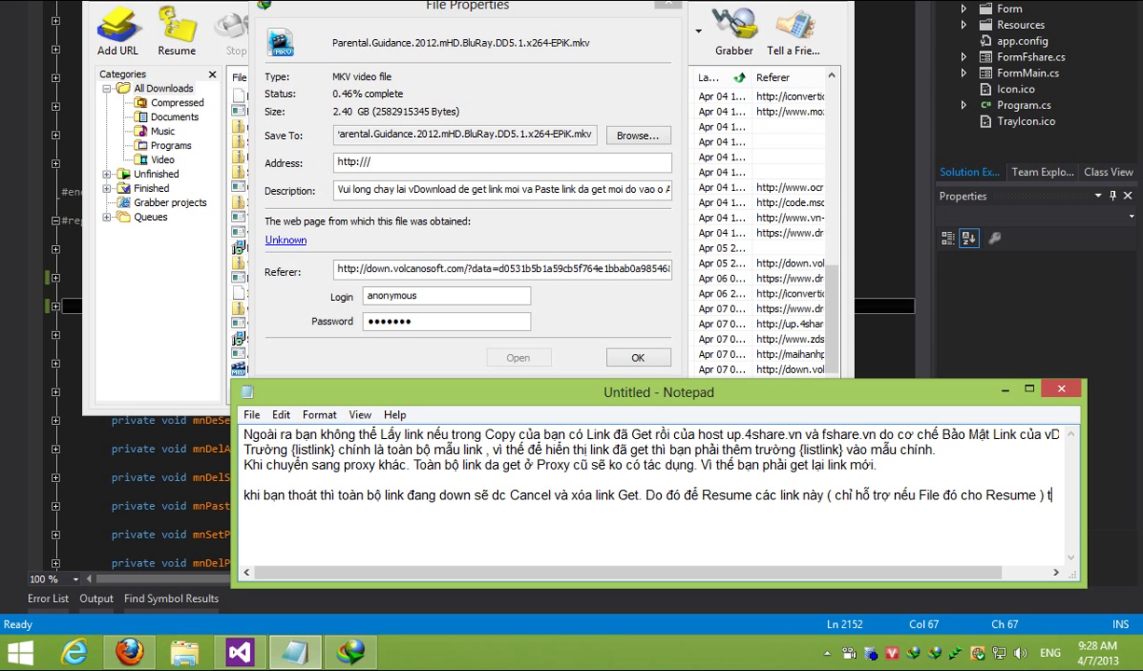
type("hì bạnget lại ")
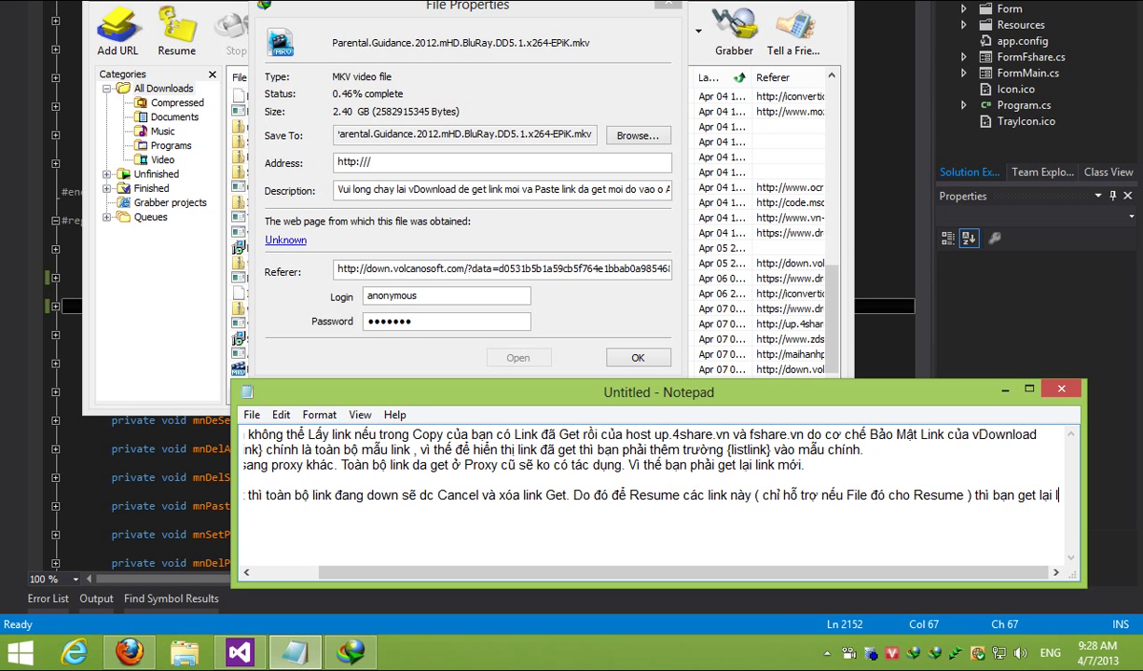
type("link mới xong ")
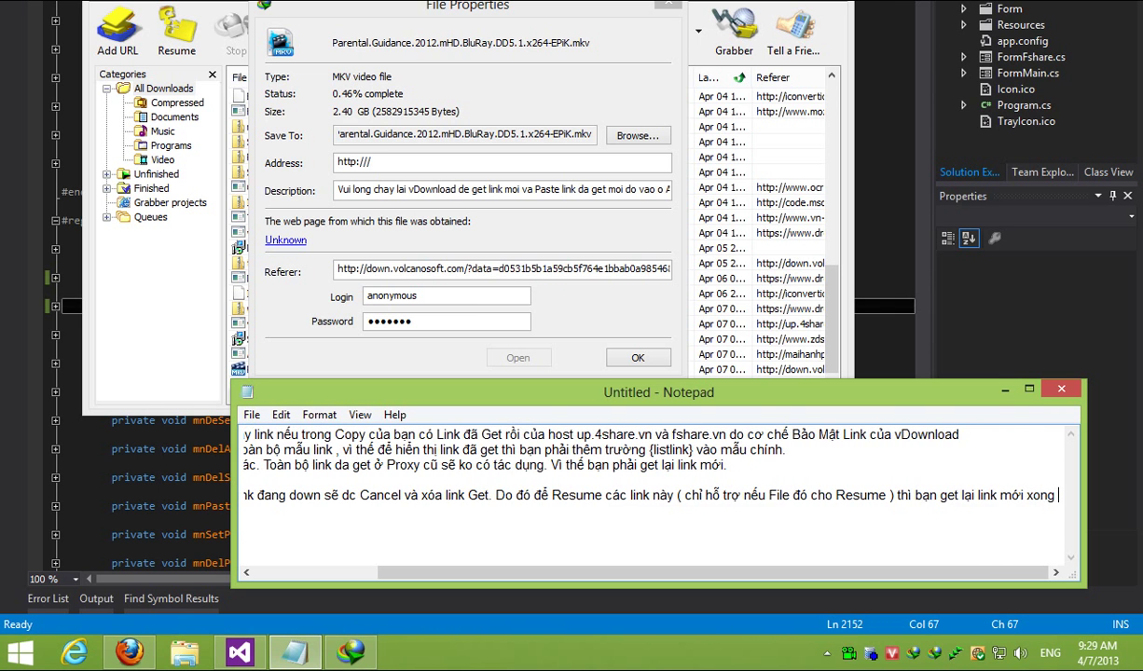
type("rồi Pa")
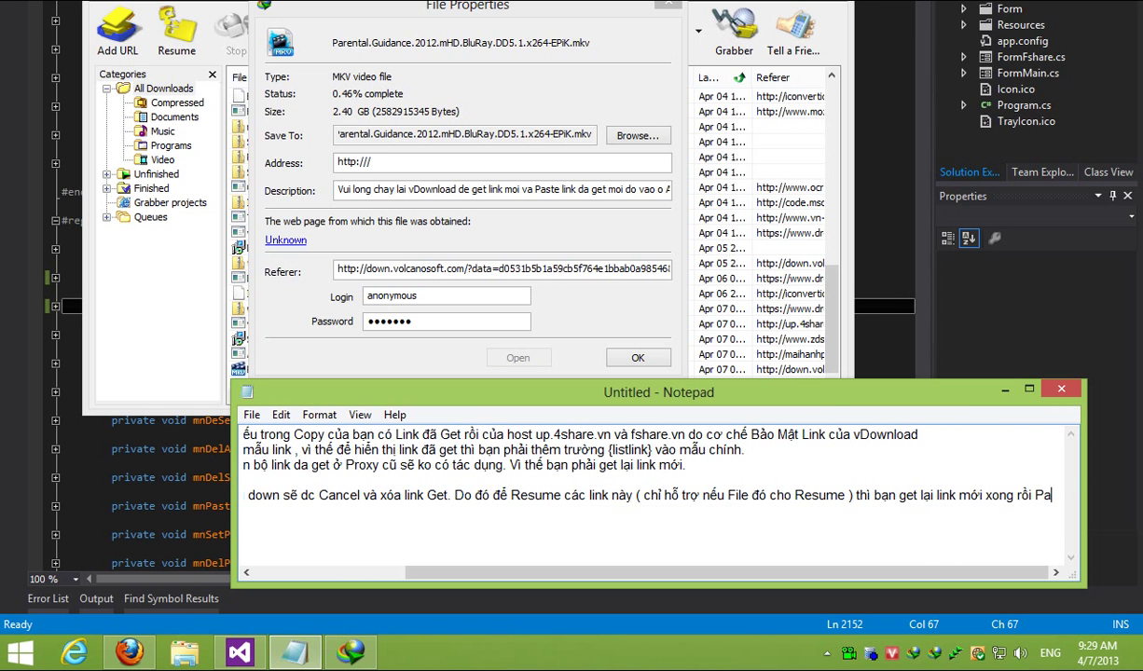
type("gste vào ô ")
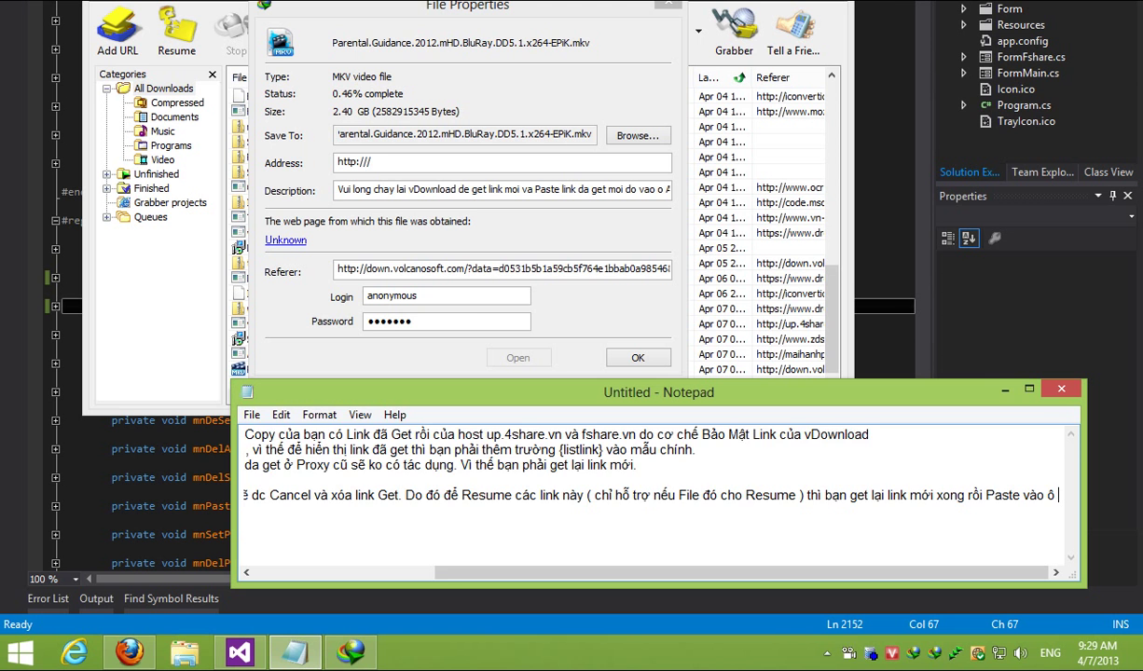
type("ADdress và n")
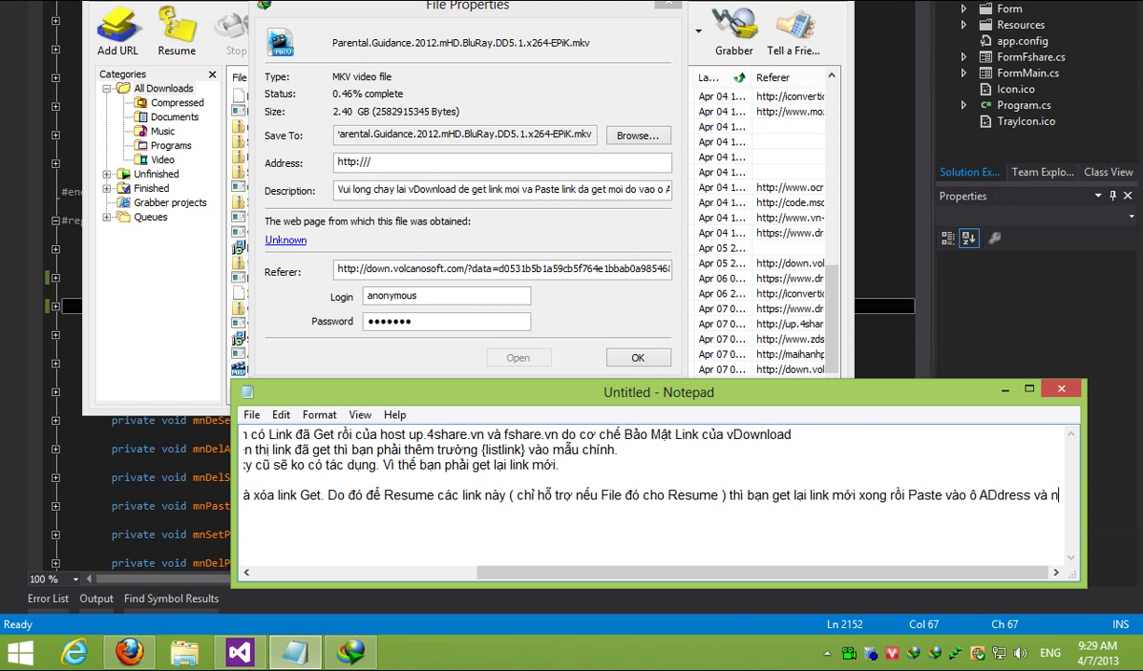
type("hấn ok.")
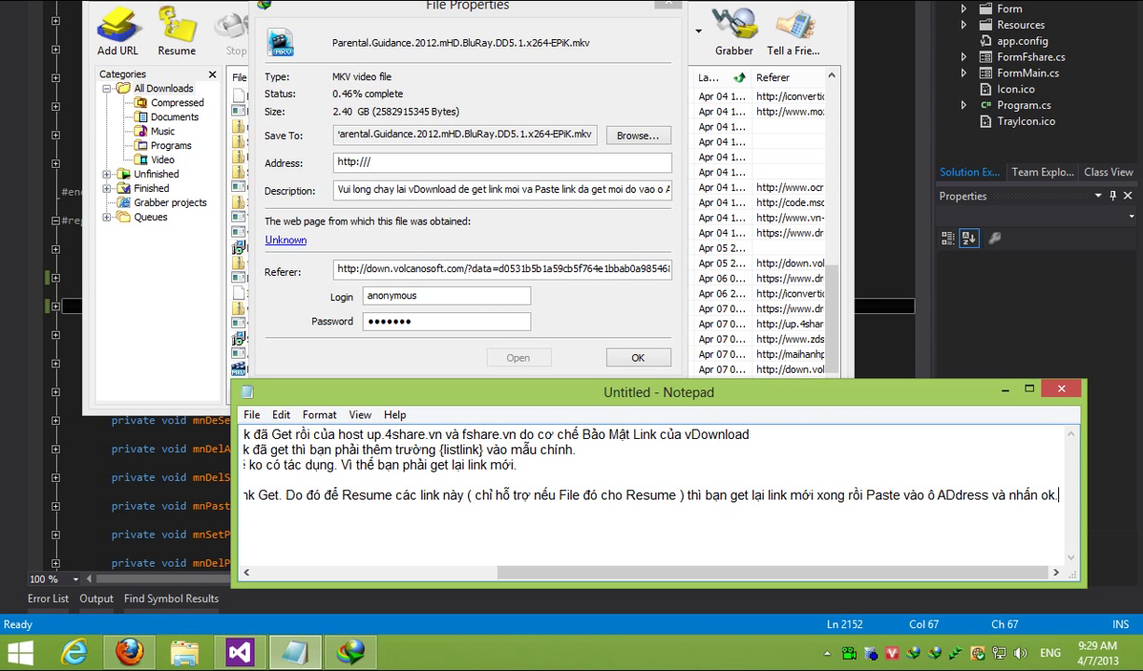
Dismiss the Invalid URL warning in File Properties and return to the note.
left_click(641, 358)
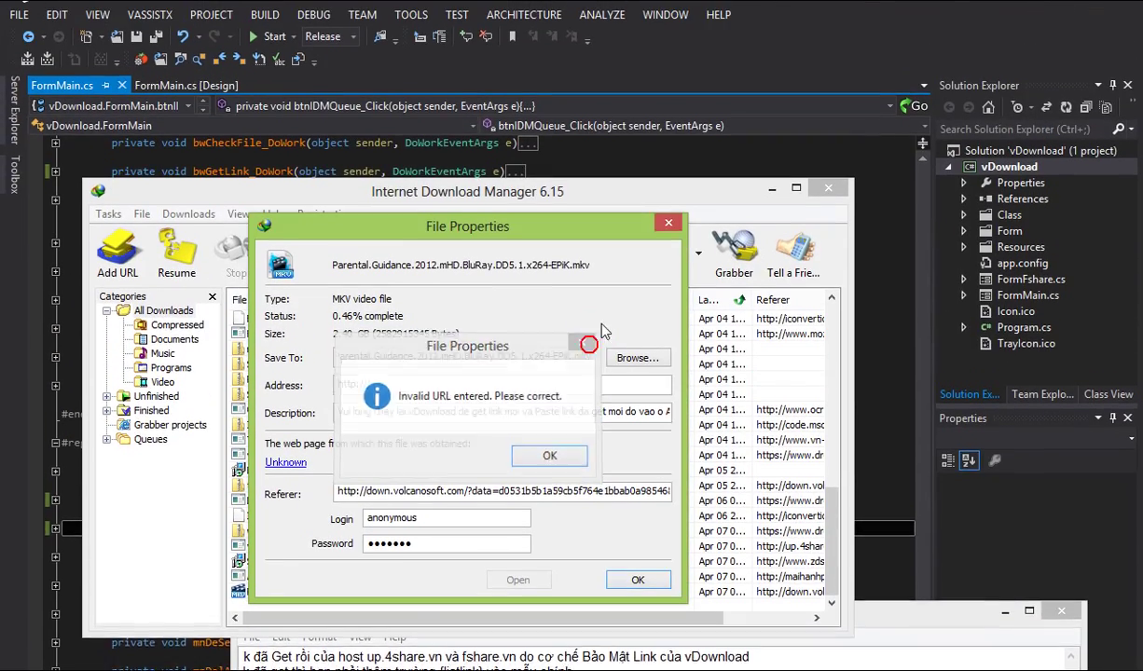
left_click(583, 336)
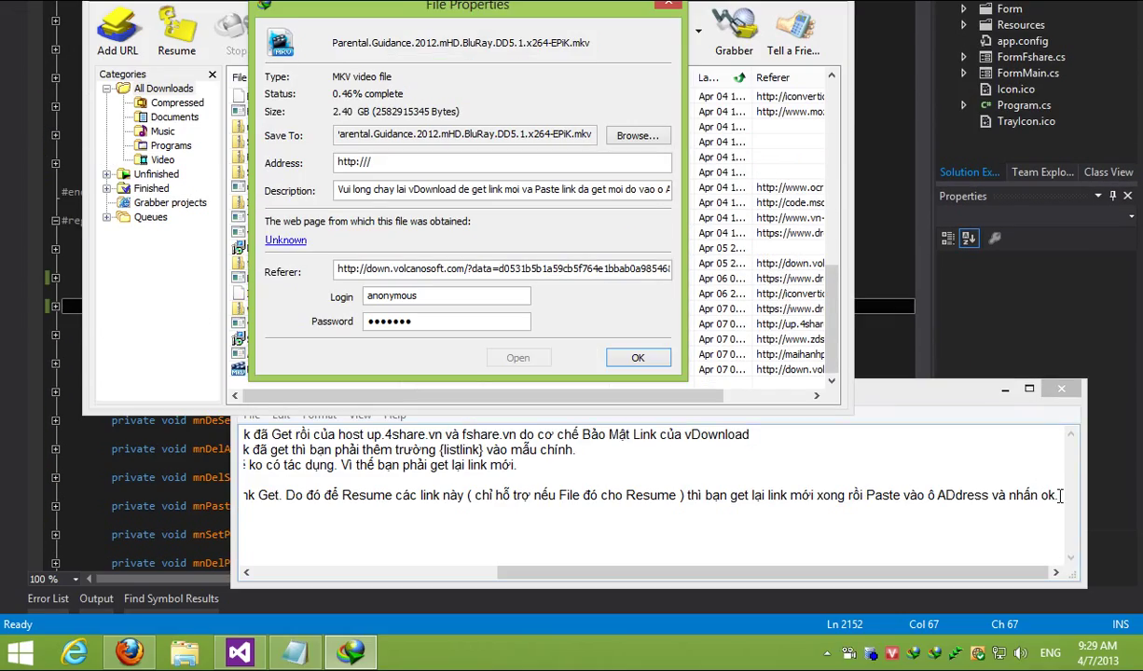
left_click(1061, 495)
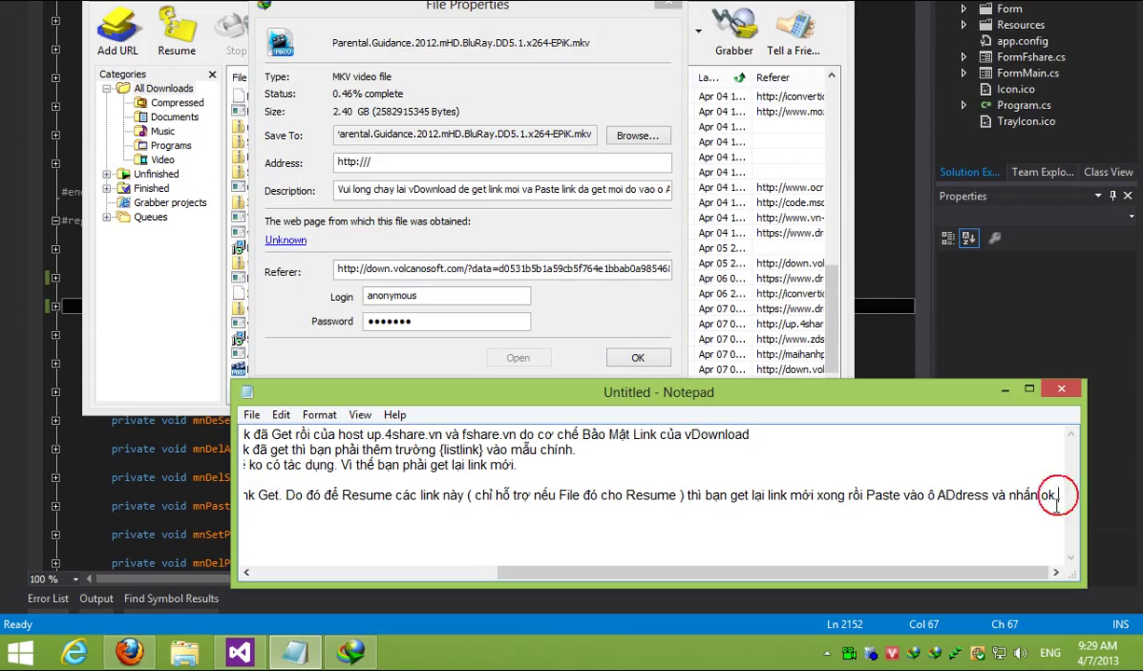
type("và Resu")
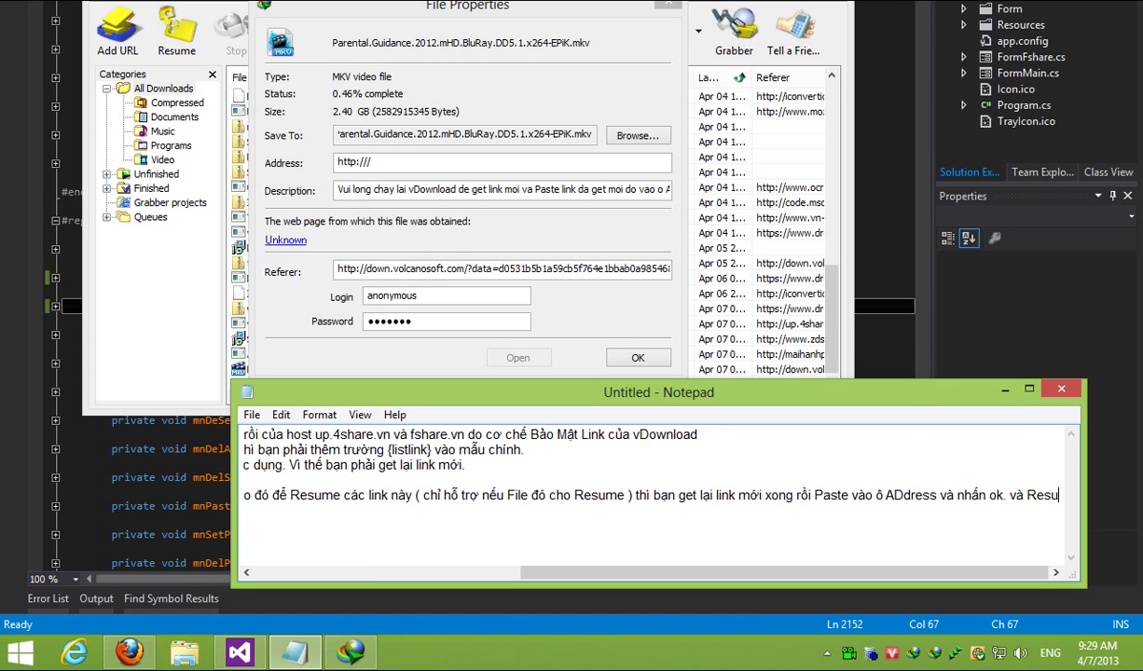
type("me")
Minimize the note, close File Properties without saving, and start vDownload from Visual Studio.
left_click(1006, 390)
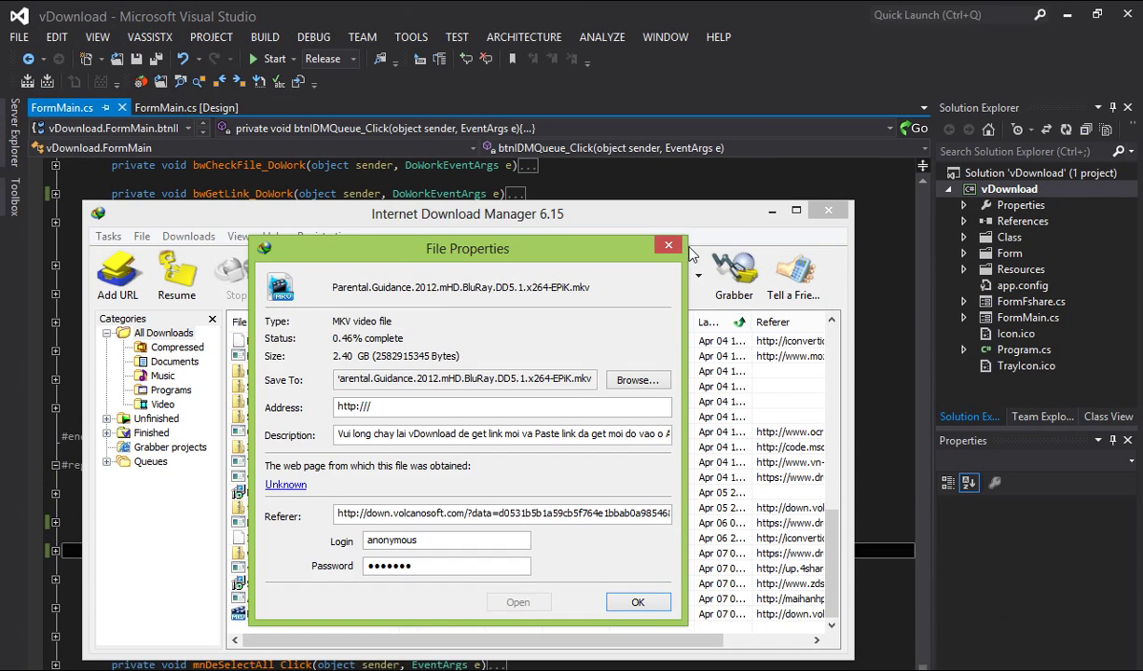
key("Return")
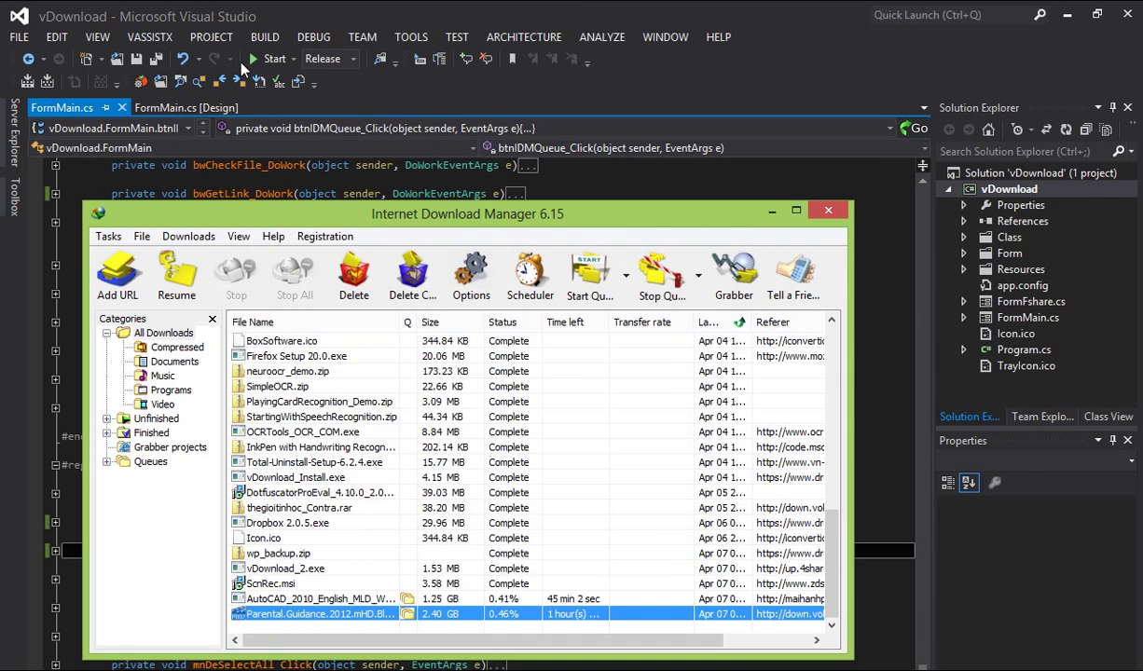
left_click(269, 61)
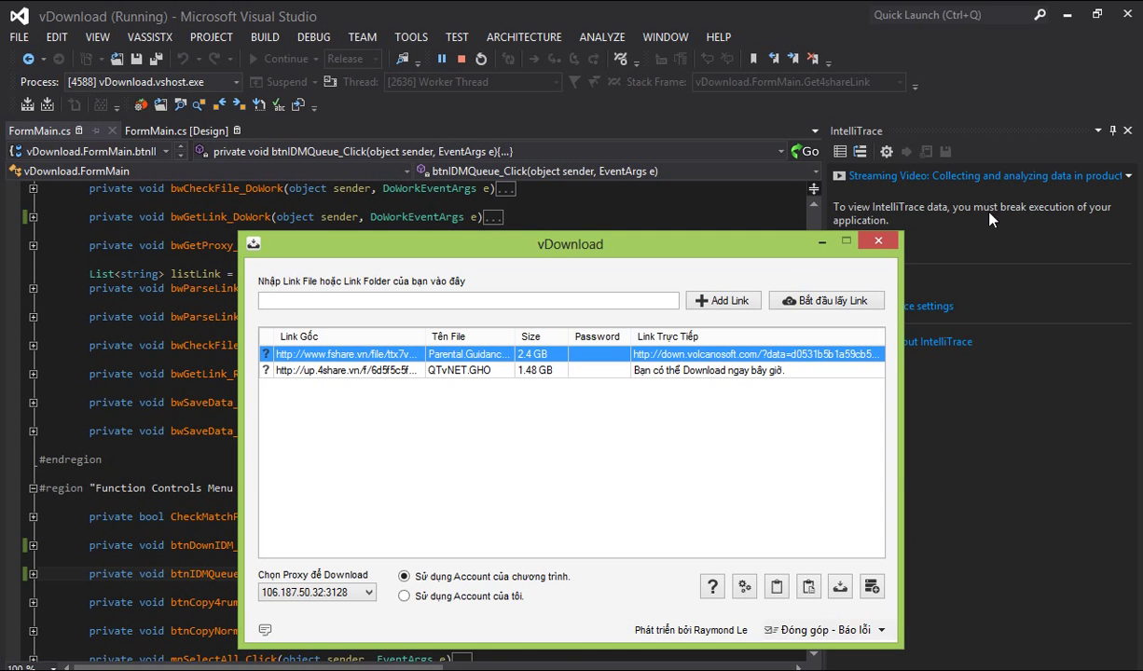
Minimize Visual Studio and run Lấy Link on the Parental Guidance row.
left_click(1066, 14)
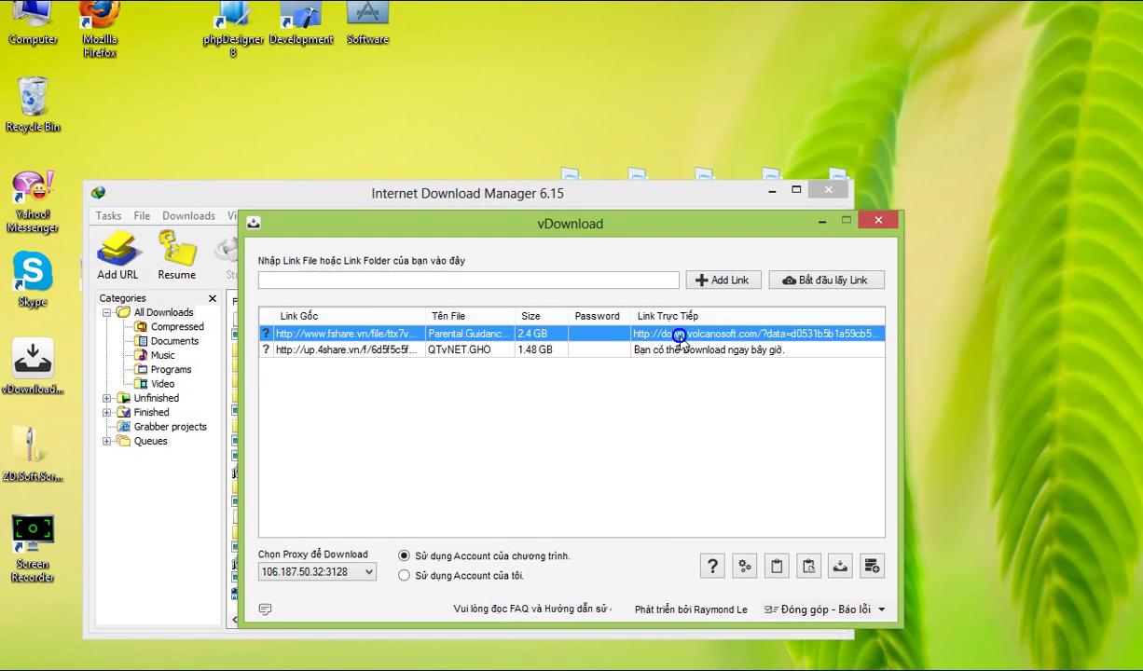
right_click(679, 338)
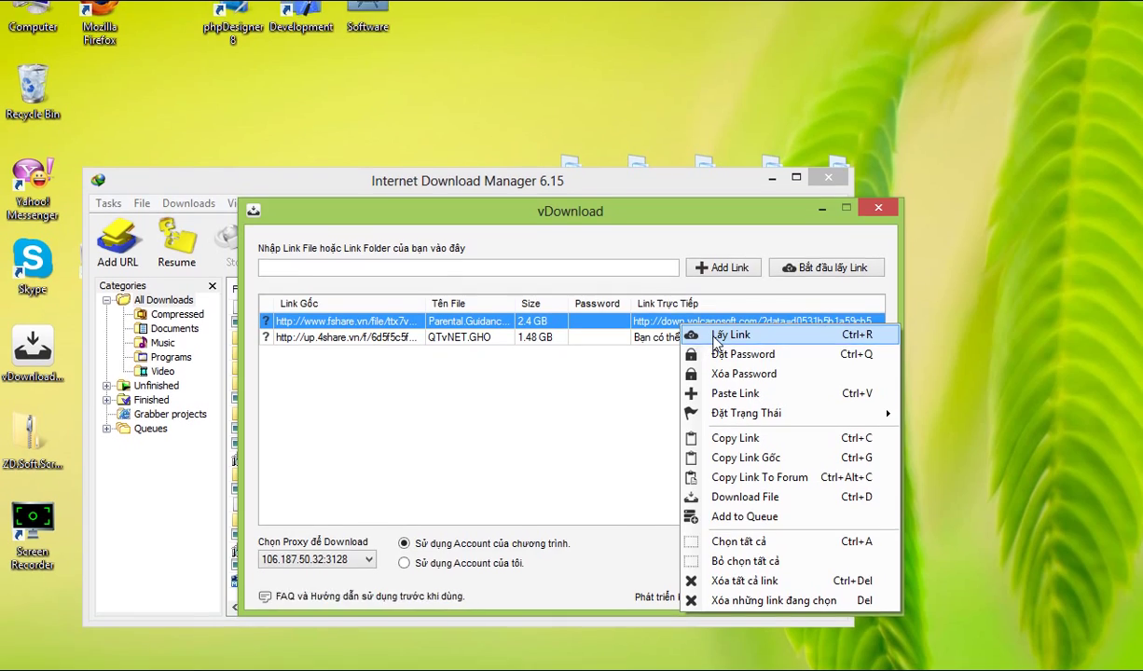
left_click(715, 342)
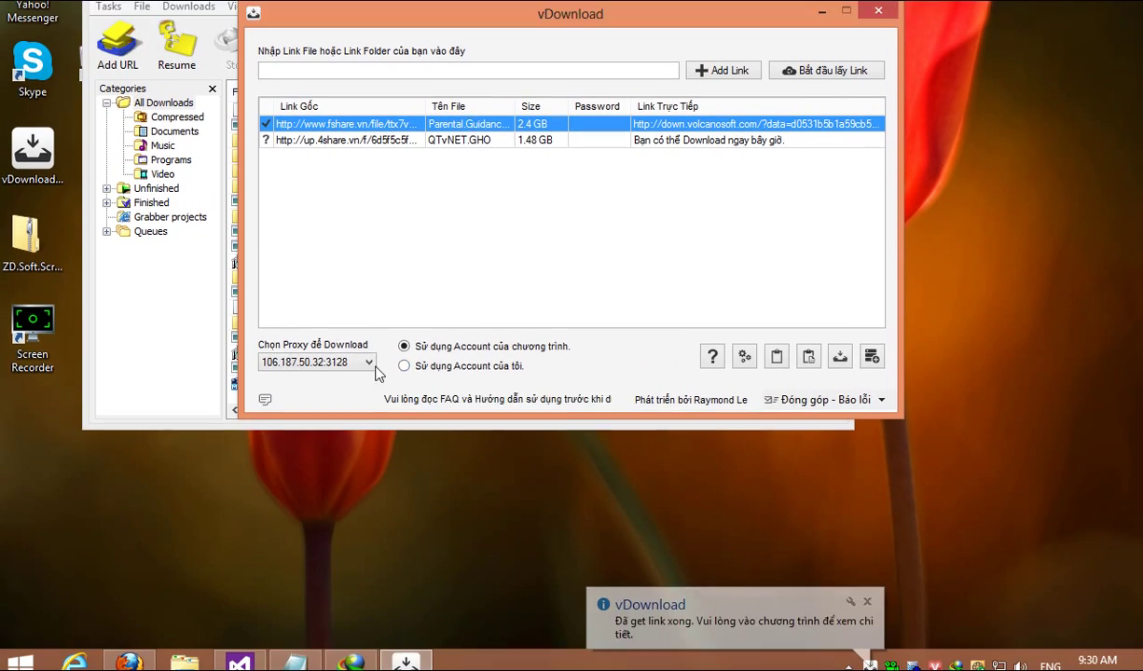
Copy the fresh fshare link and paste it as the Parental Guidance download's address.
left_click(373, 352)
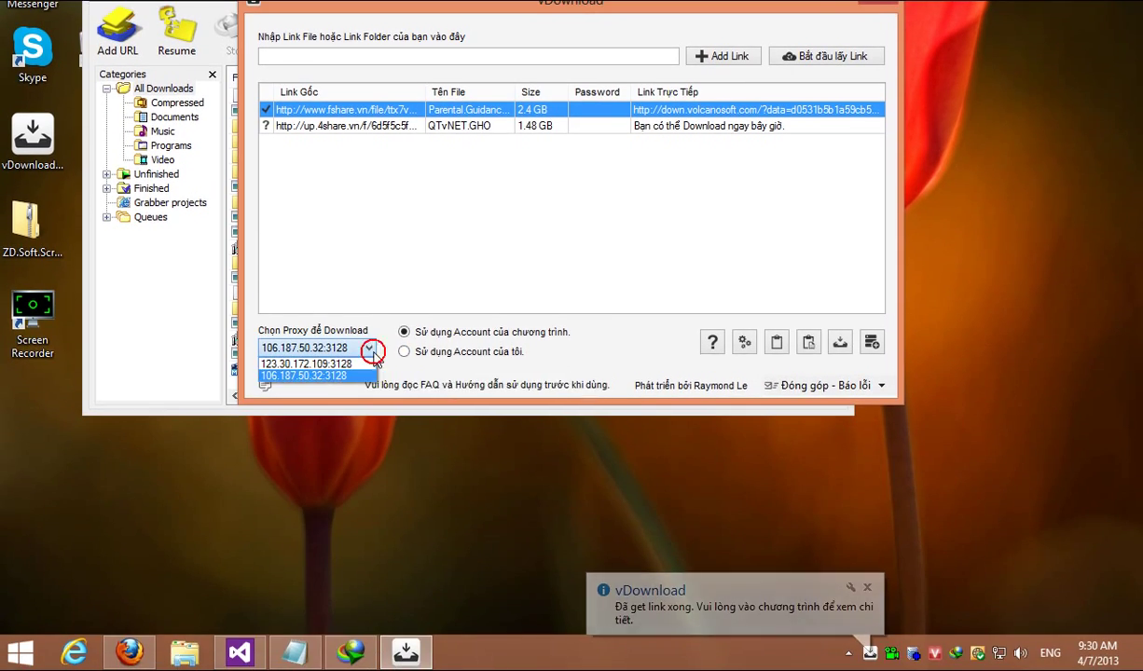
right_click(800, 322)
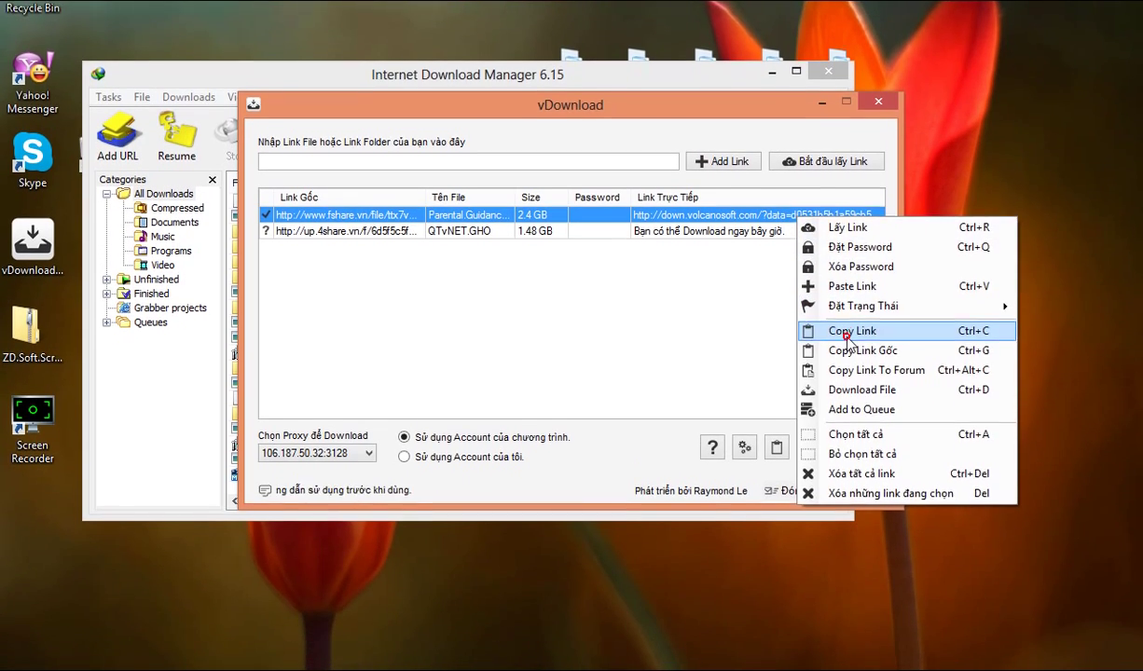
left_click(853, 429)
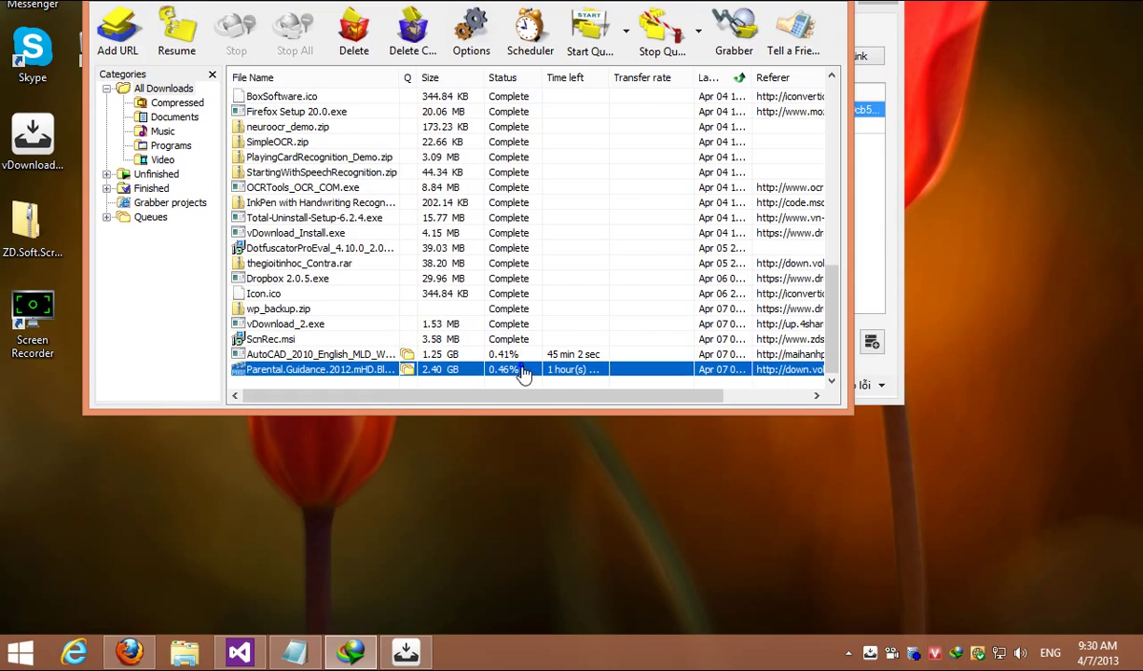
right_click(522, 370)
left_click(587, 608)
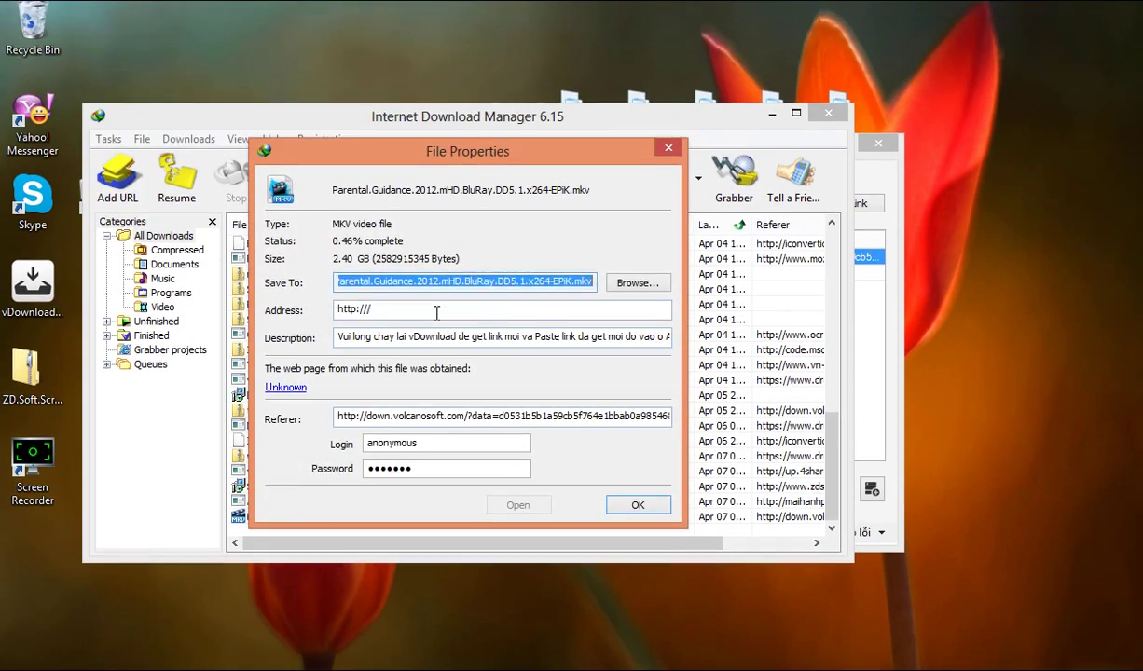
double_click(435, 331)
key("ctrl+v")
left_click(638, 525)
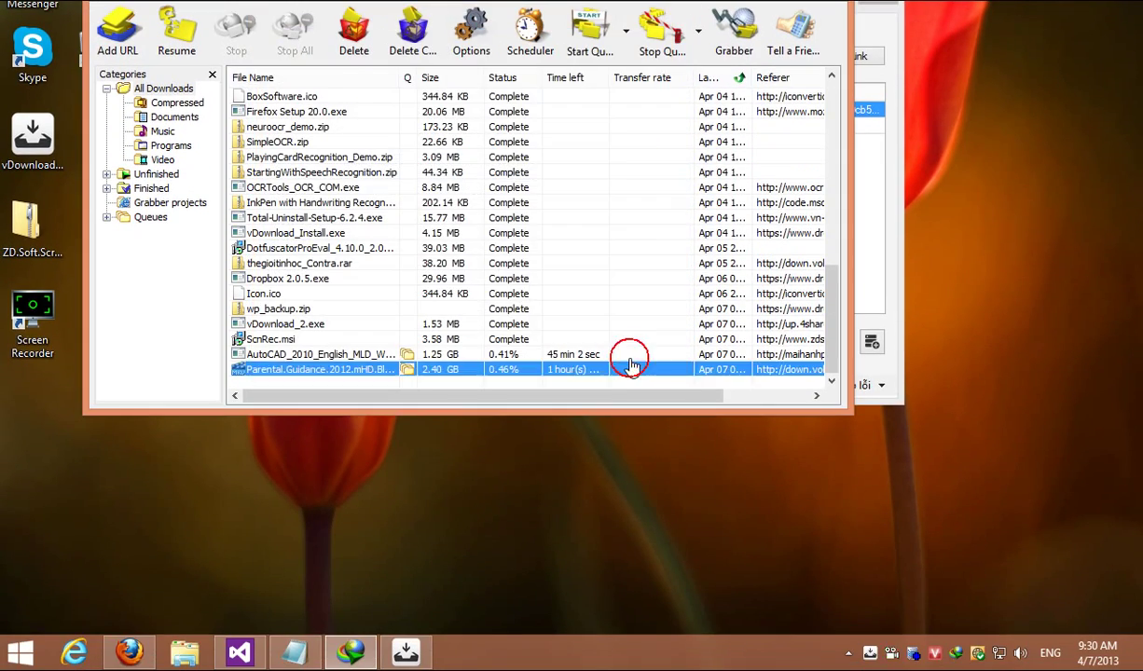
Resume the Parental Guidance download in IDM, then stop it again.
right_click(623, 371)
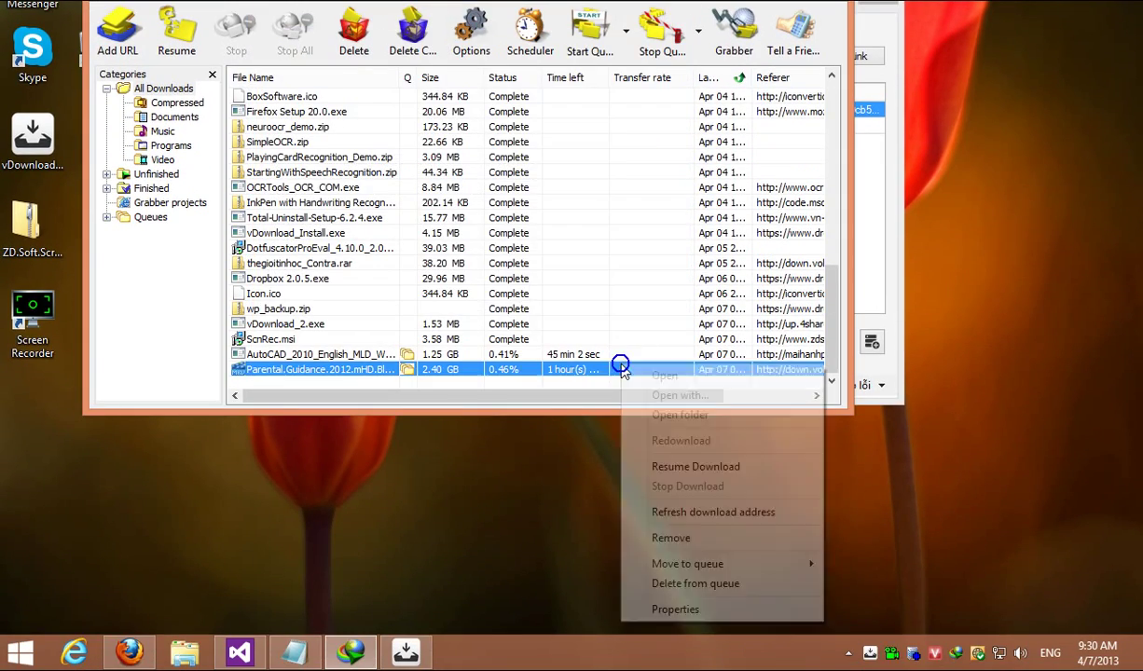
left_click(669, 468)
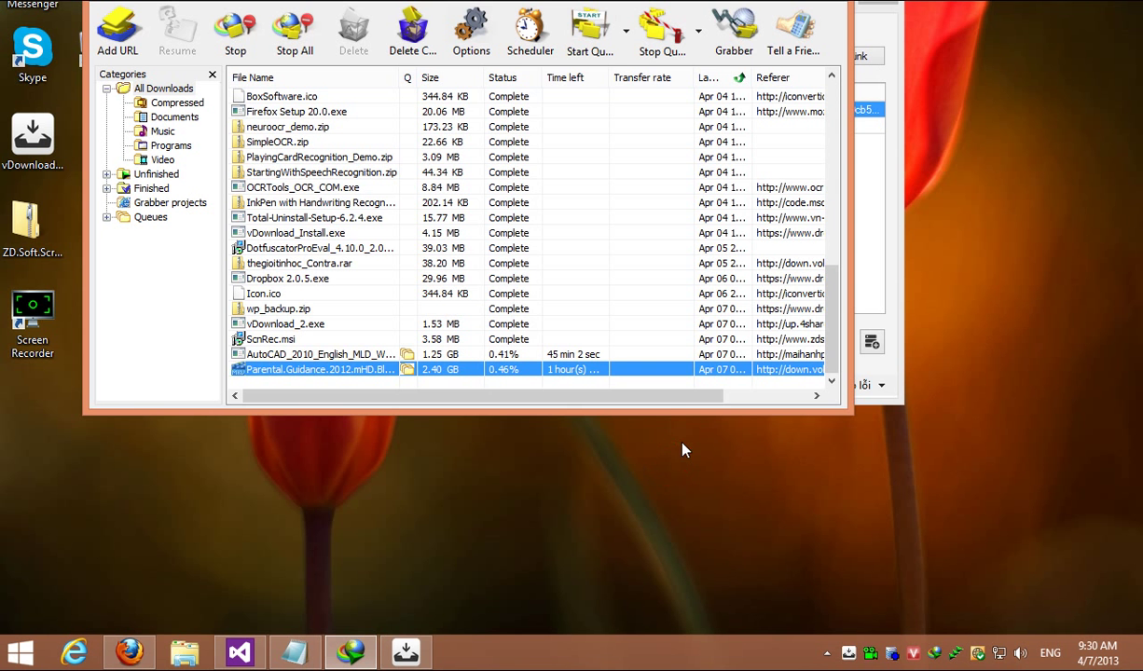
right_click(650, 373)
left_click(737, 495)
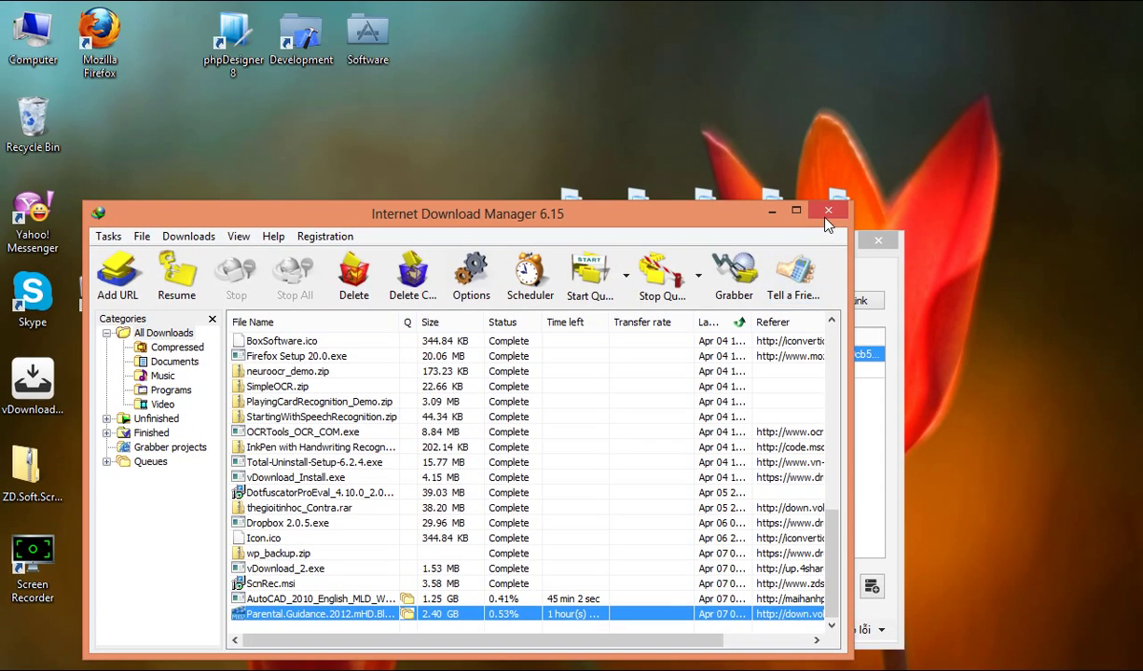
Close IDM and select 'Sử dụng Account của tôi' to show blank up.4share and Fshare logins.
left_click(827, 212)
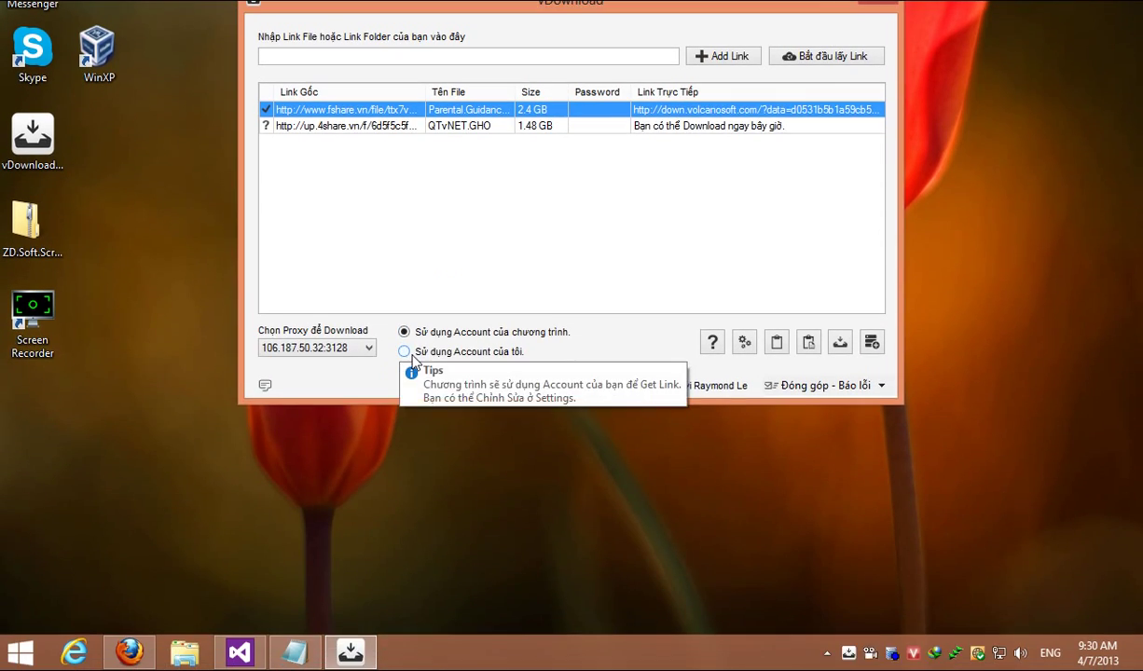
left_click(411, 354)
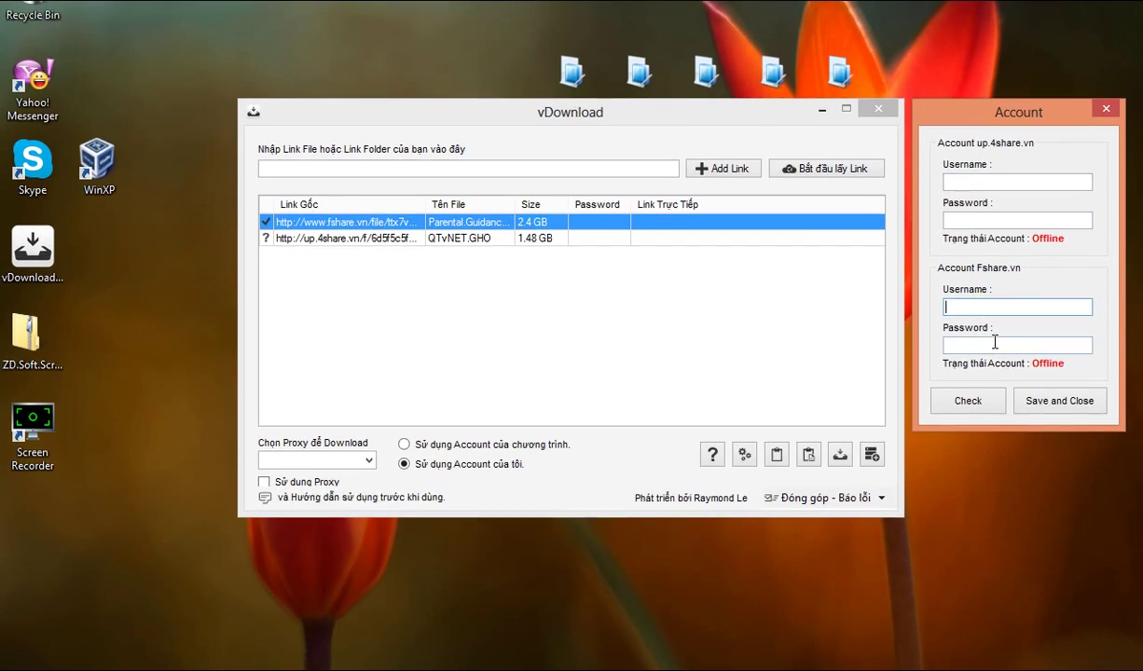
left_click(992, 380)
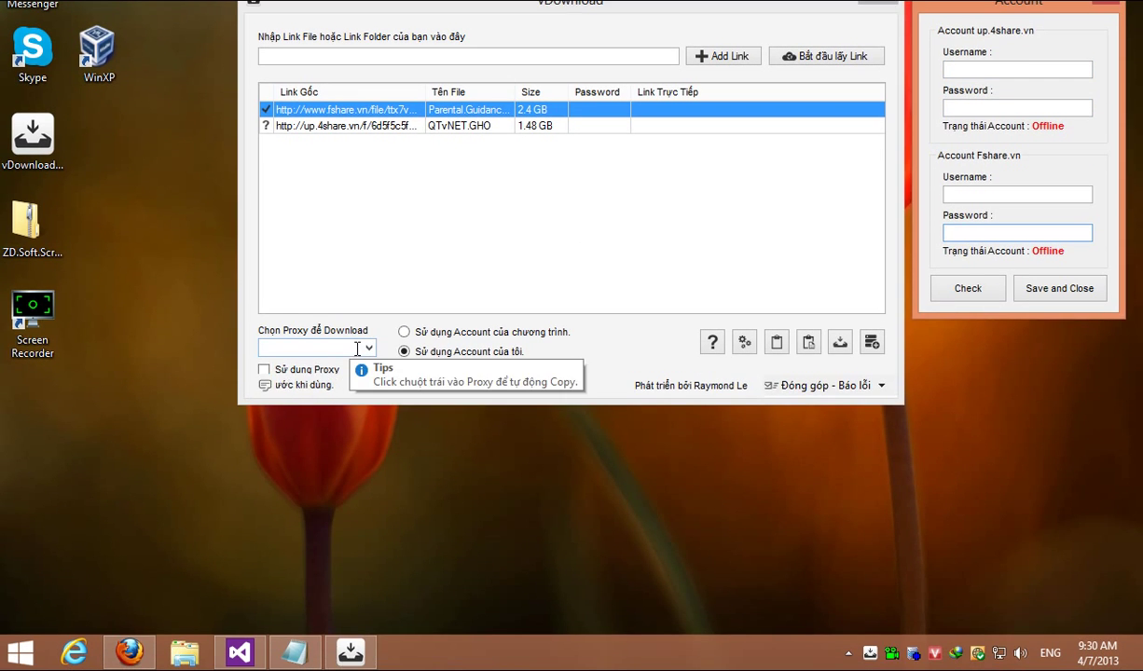
left_click(369, 347)
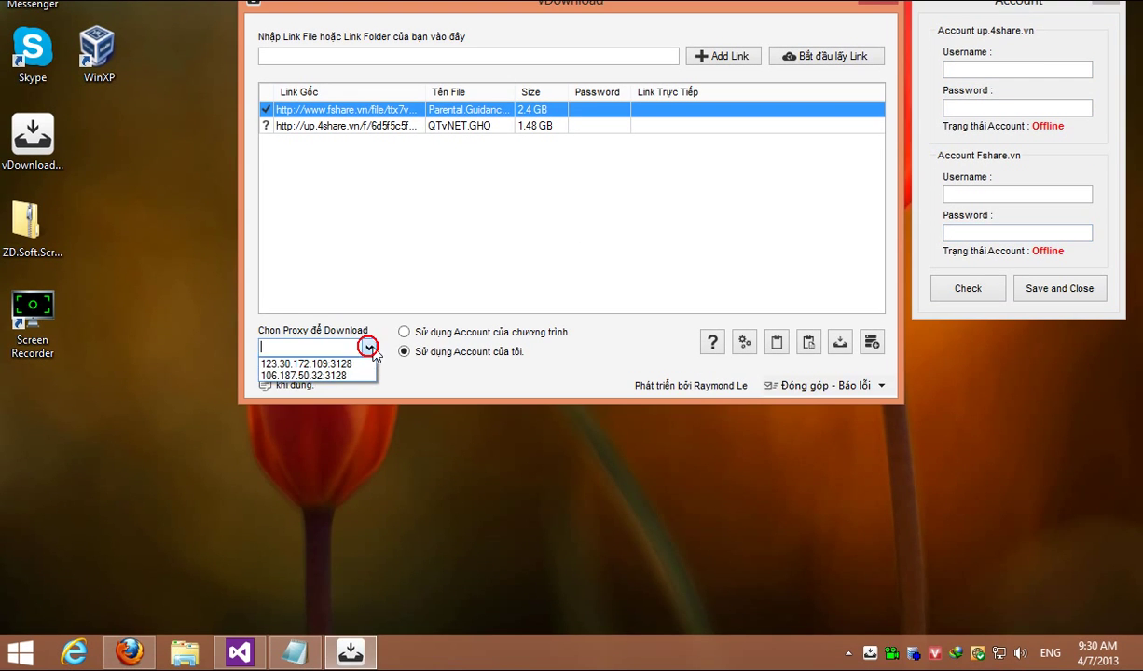
left_click(409, 308)
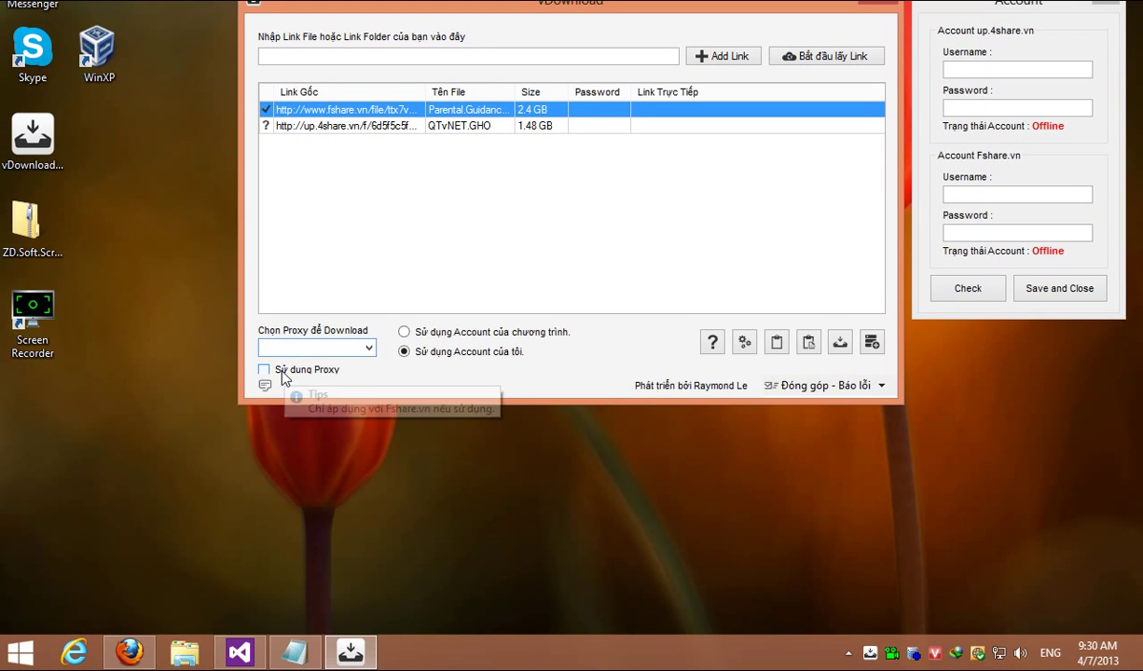